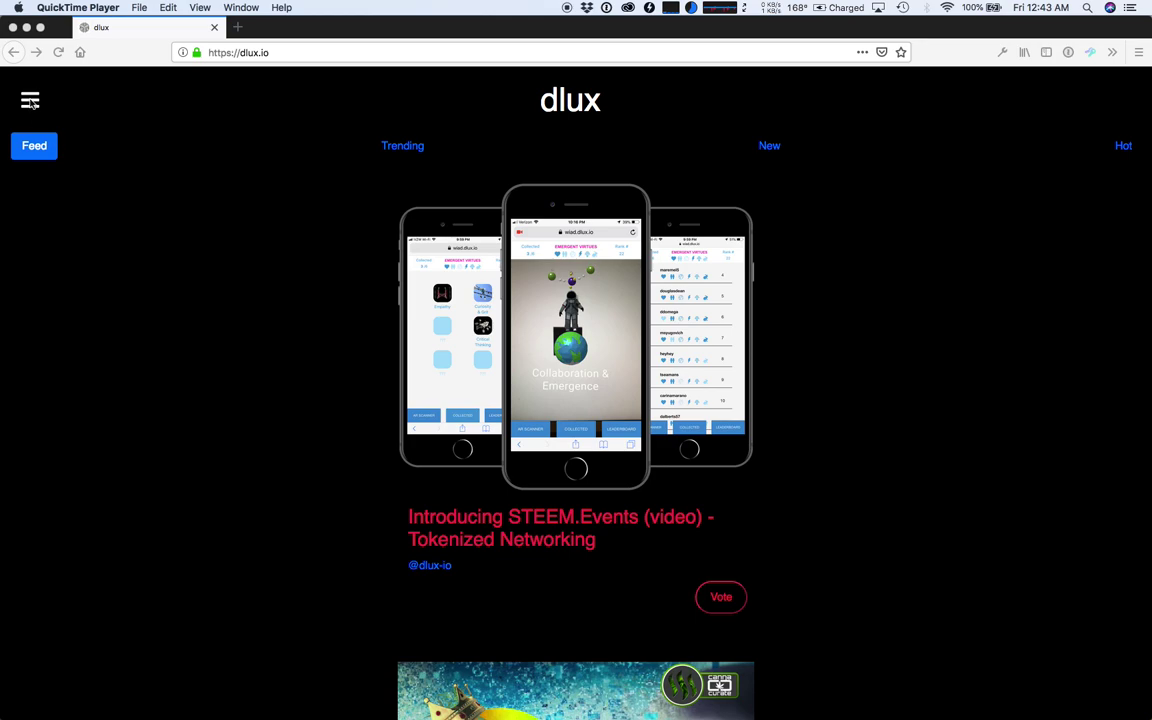
pyautogui.click(30, 99)
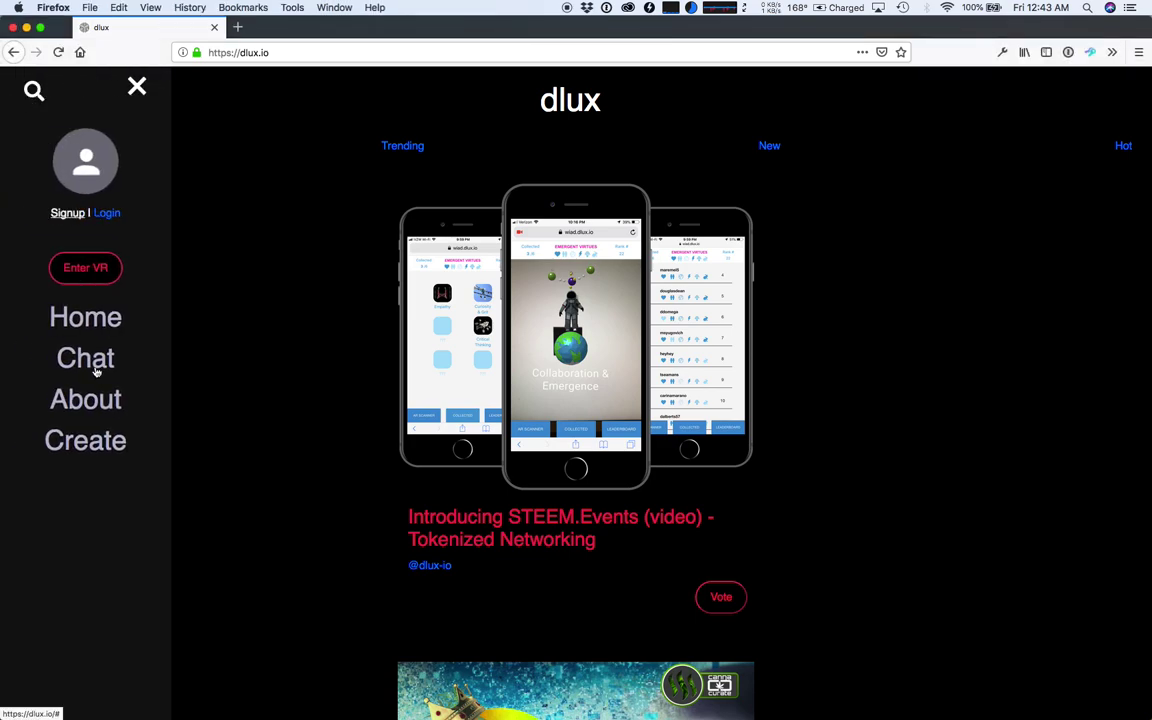
# - Open the dlux wiki via Create and scroll to the 'Remix the VR Builder here' link
pyautogui.click(104, 443)
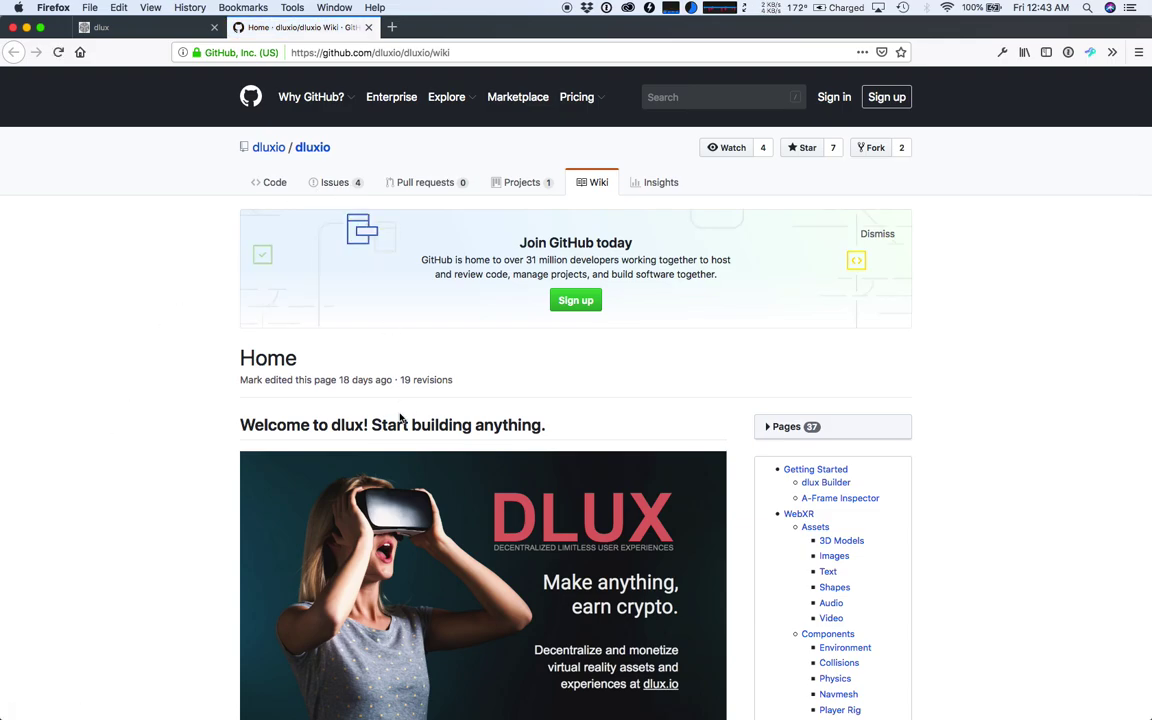
pyautogui.scroll(-6, 380, 395)
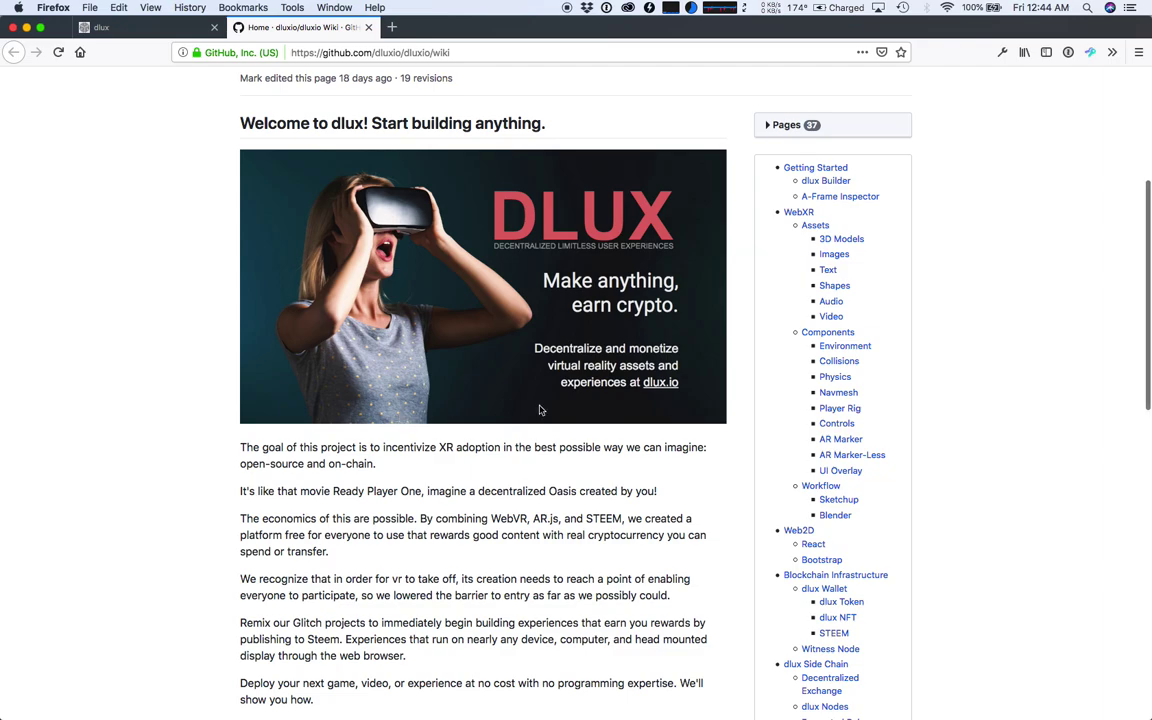
pyautogui.scroll(-2, 586, 429)
pyautogui.scroll(-3, 586, 429)
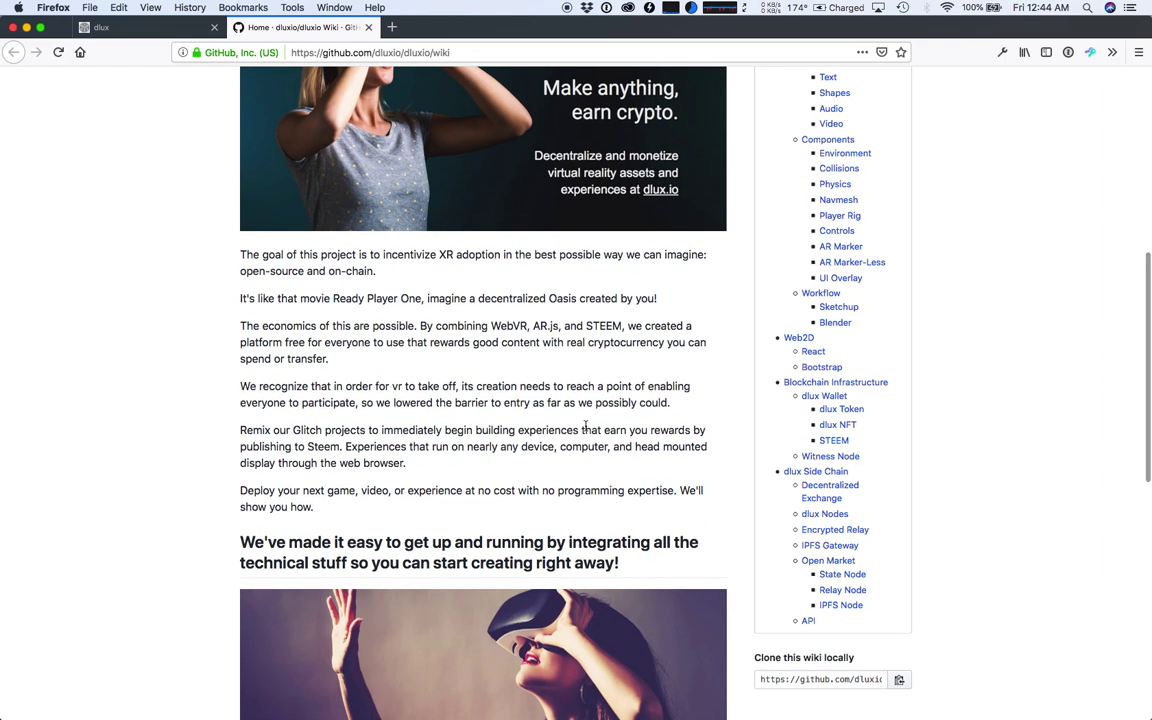
pyautogui.scroll(-3, 586, 426)
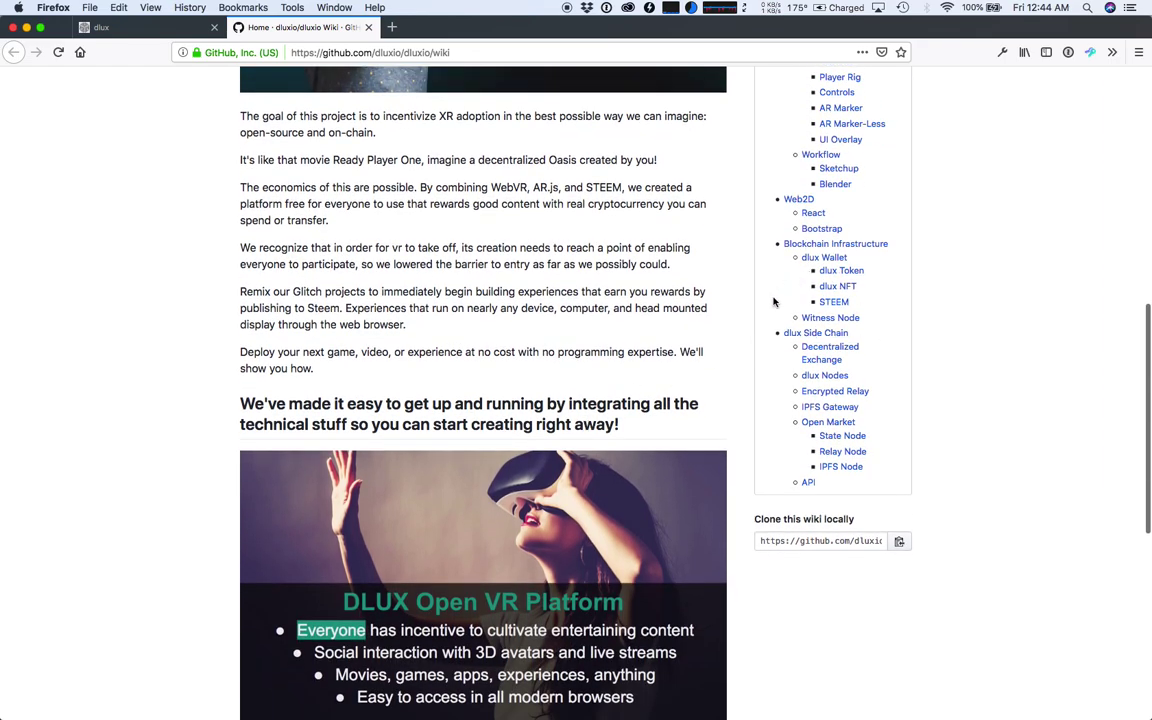
pyautogui.scroll(-2, 728, 429)
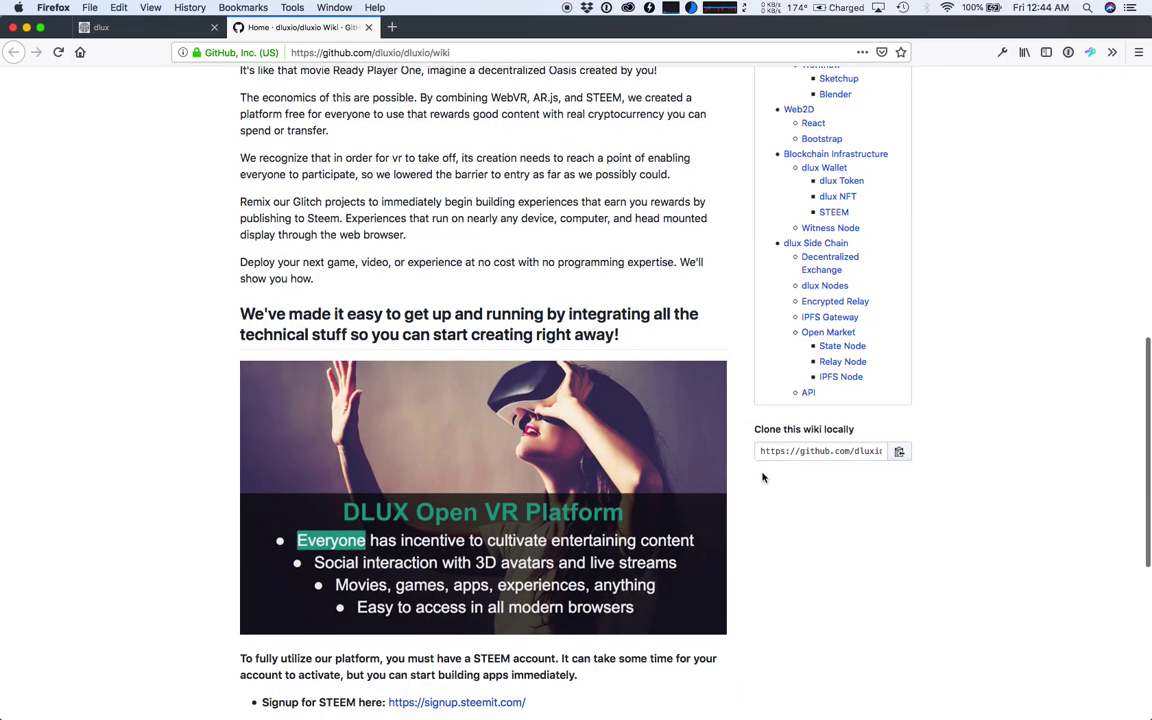
pyautogui.scroll(-5, 763, 476)
pyautogui.scroll(-2, 763, 477)
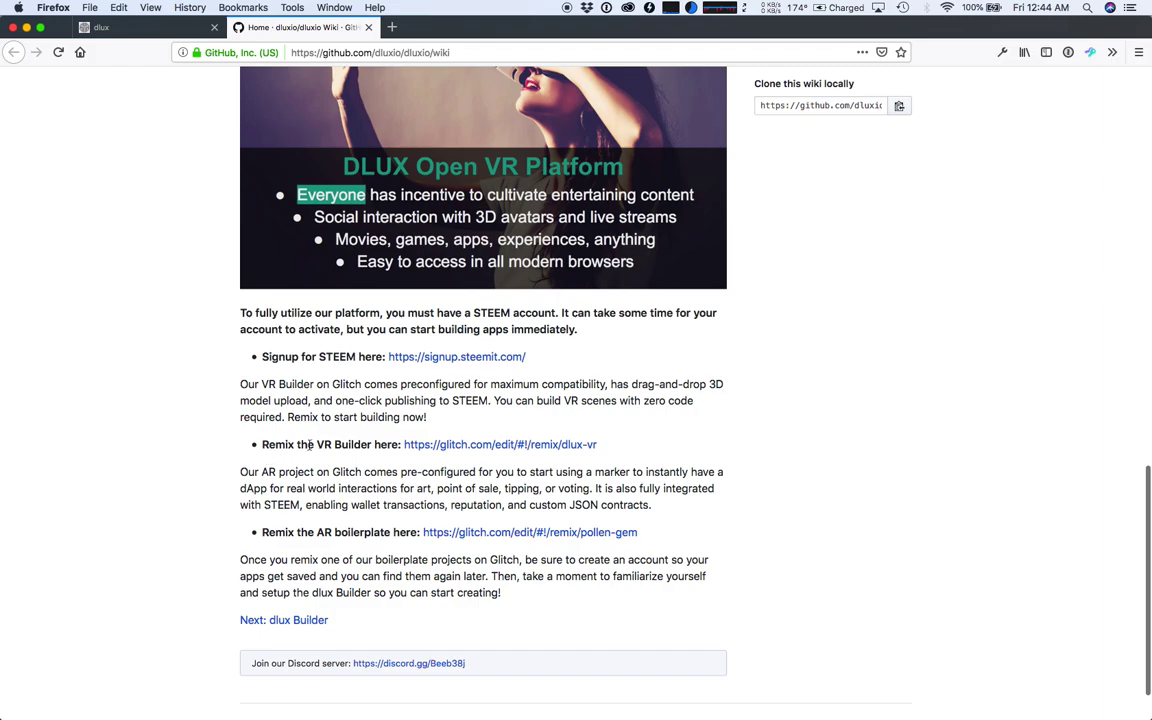
# - Remix the dlux VR Builder on Glitch into the new ruby-olive project
pyautogui.click(433, 451)
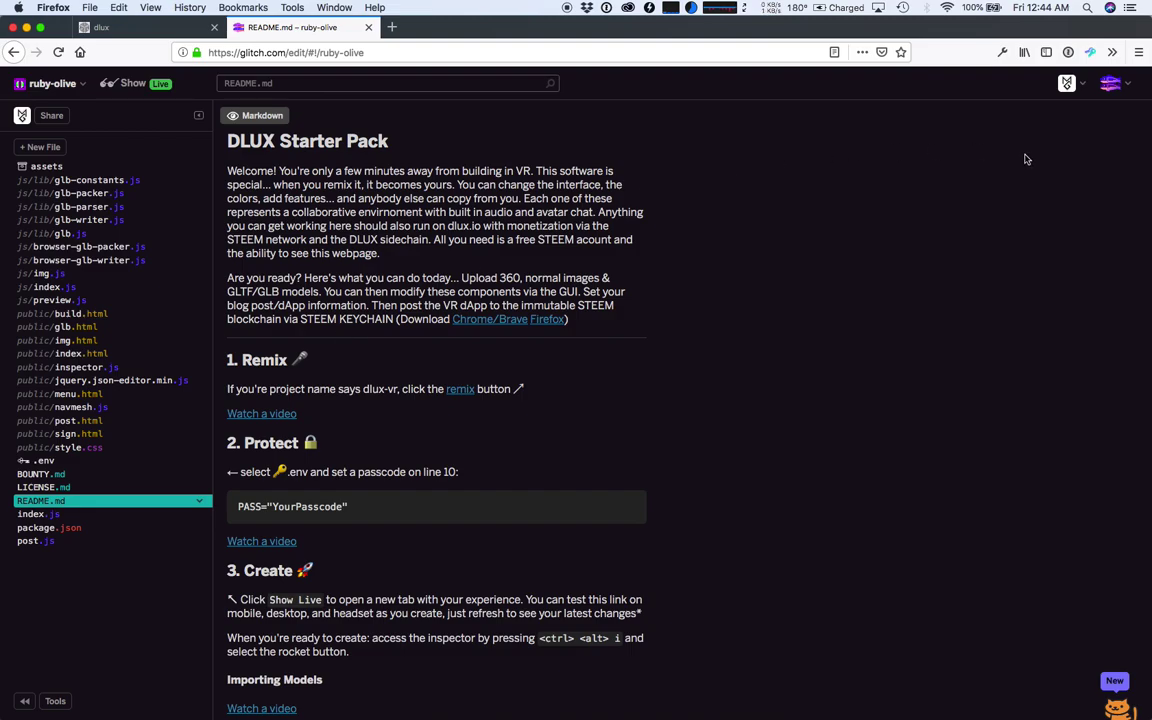
pyautogui.click(1080, 89)
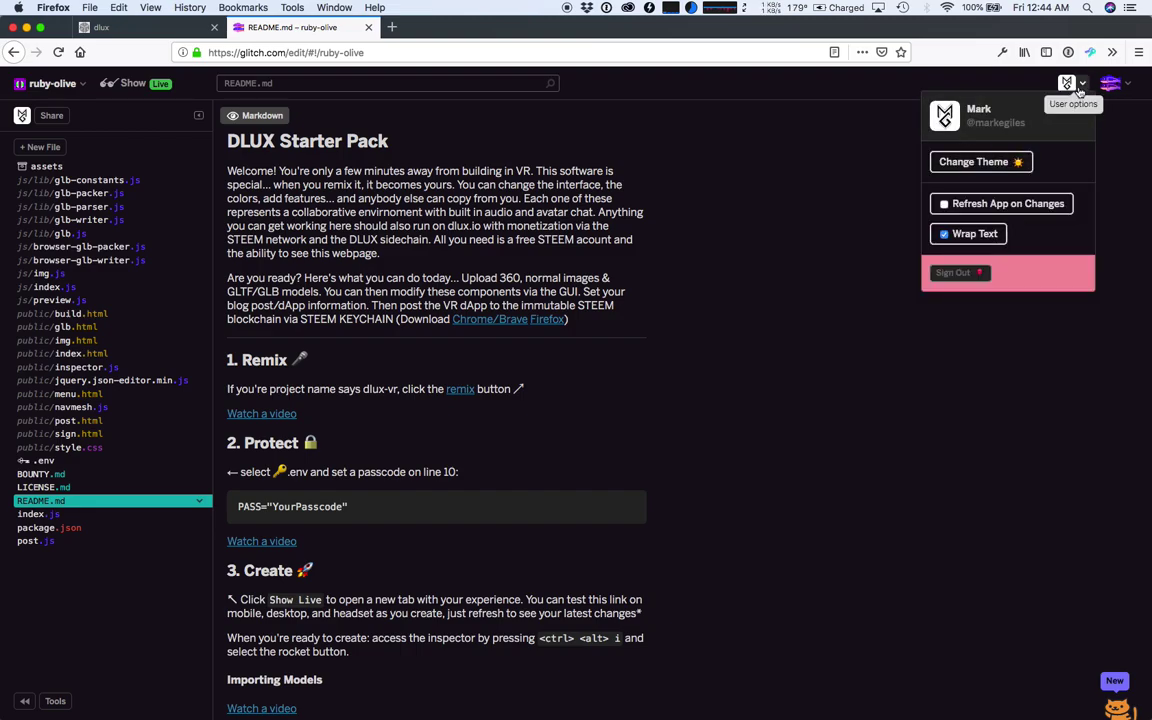
pyautogui.click(1079, 89)
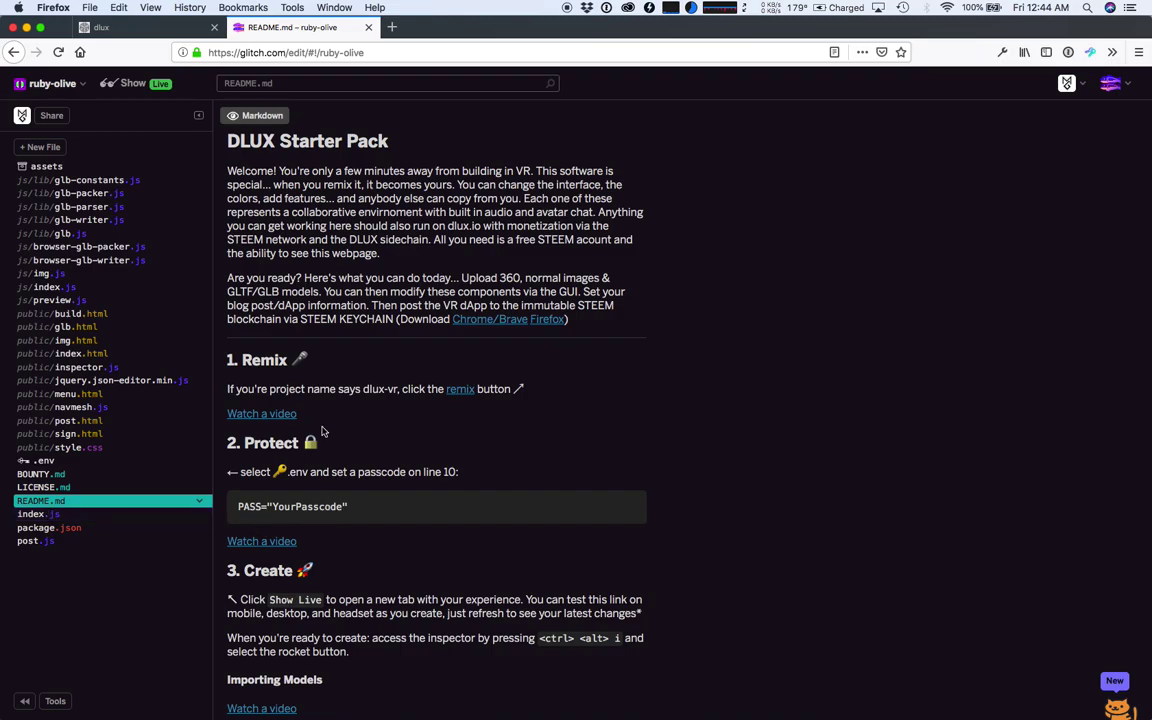
# - Read down the ruby-olive README's DLUX Starter Pack Remix, Protect and Create steps
pyautogui.scroll(-2, 287, 360)
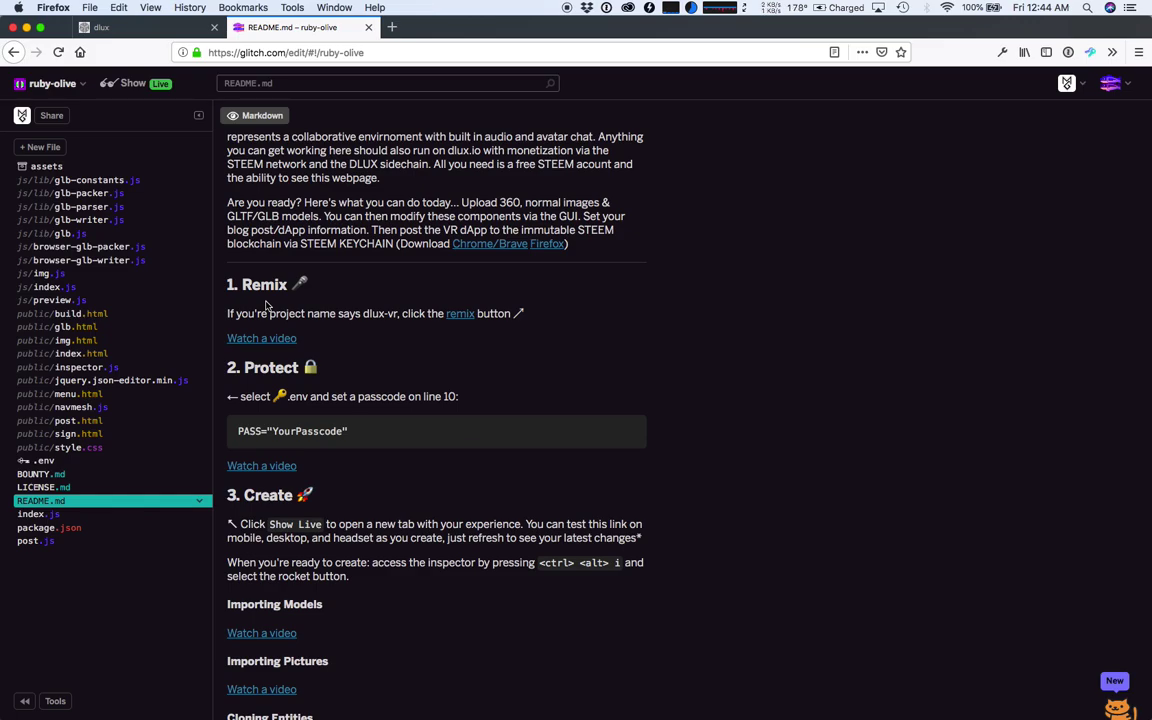
pyautogui.scroll(-1, 316, 296)
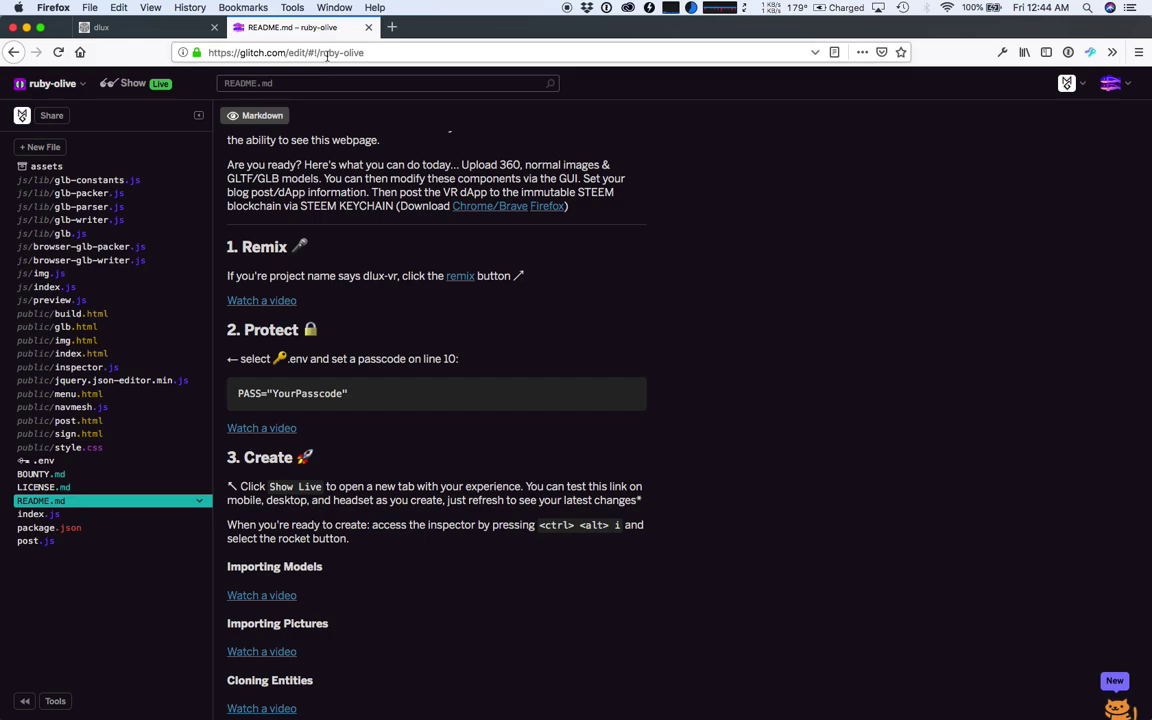
pyautogui.scroll(-1, 289, 298)
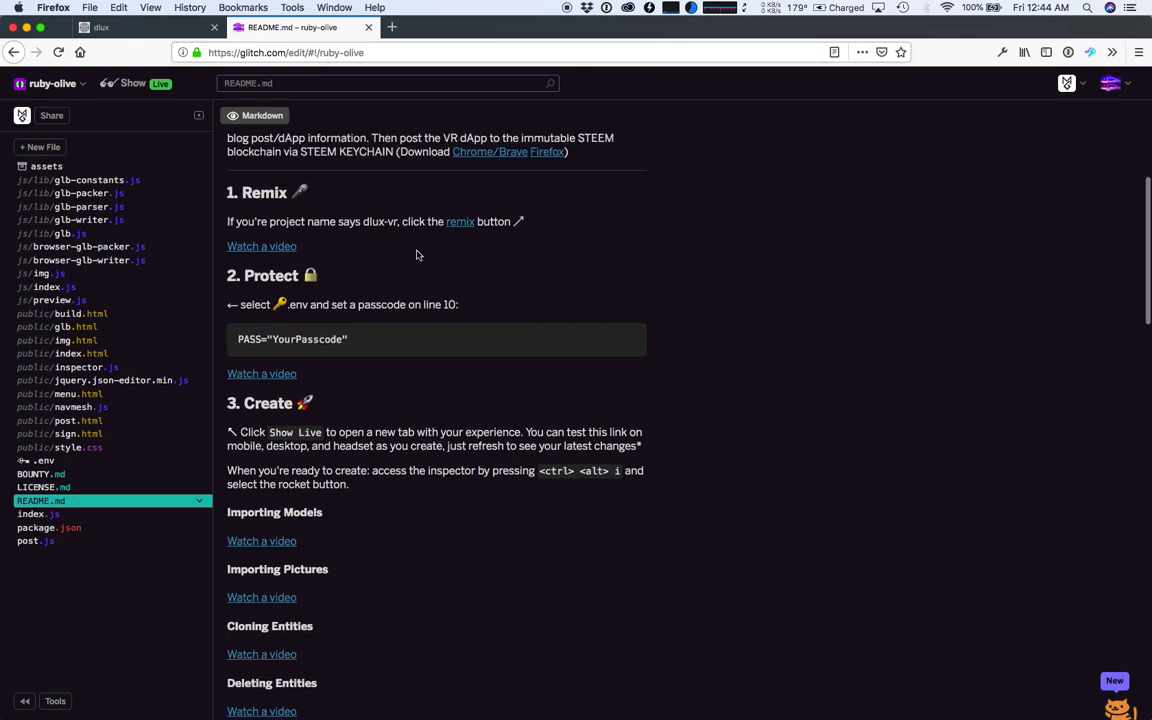
pyautogui.scroll(-1, 289, 298)
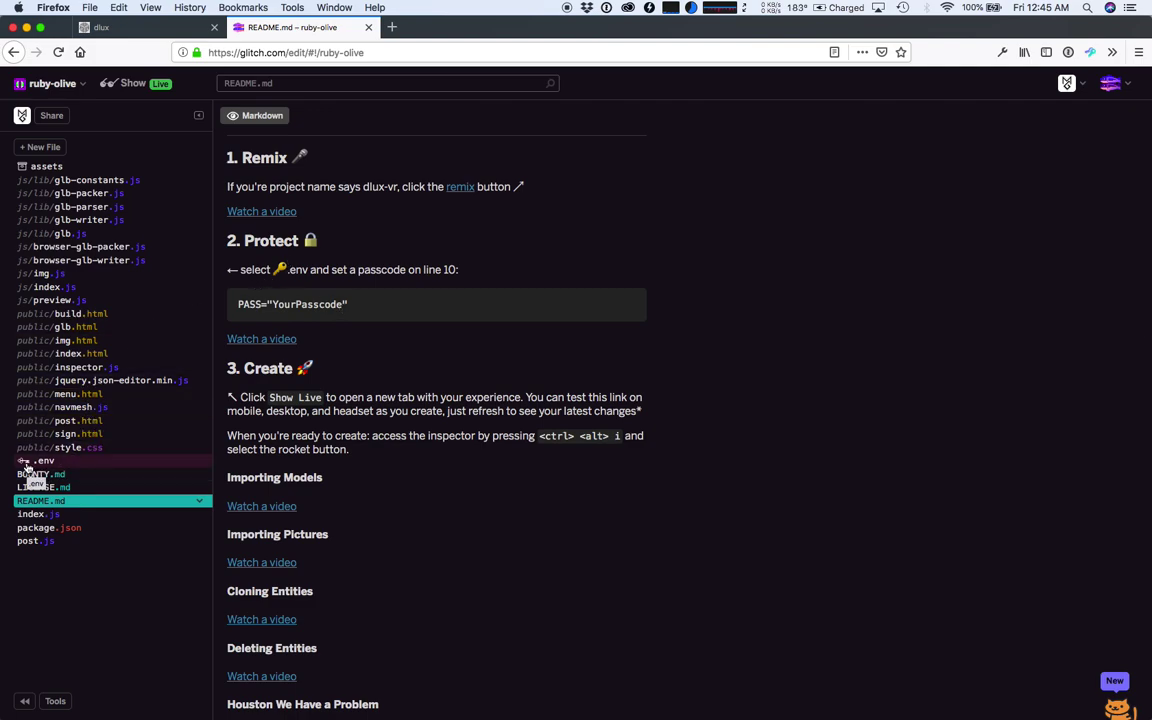
# - Give PASS on line 10 of .env a quoted passcode, then return to README.md
pyautogui.click(28, 461)
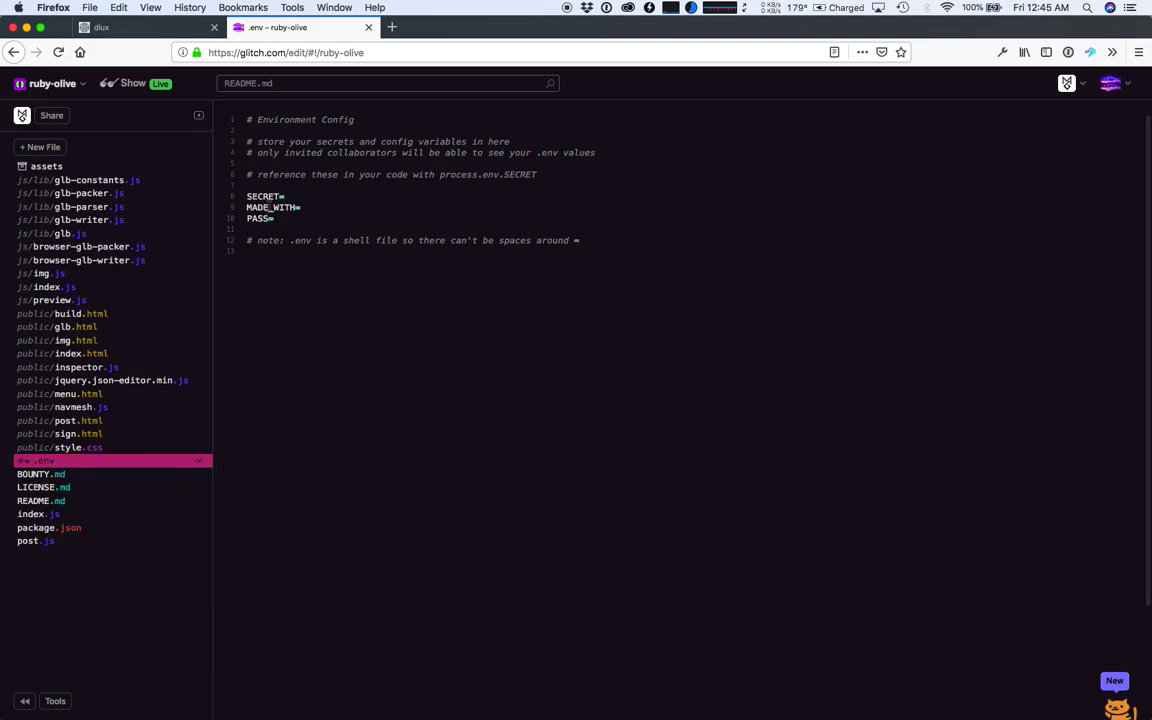
pyautogui.click(280, 218)
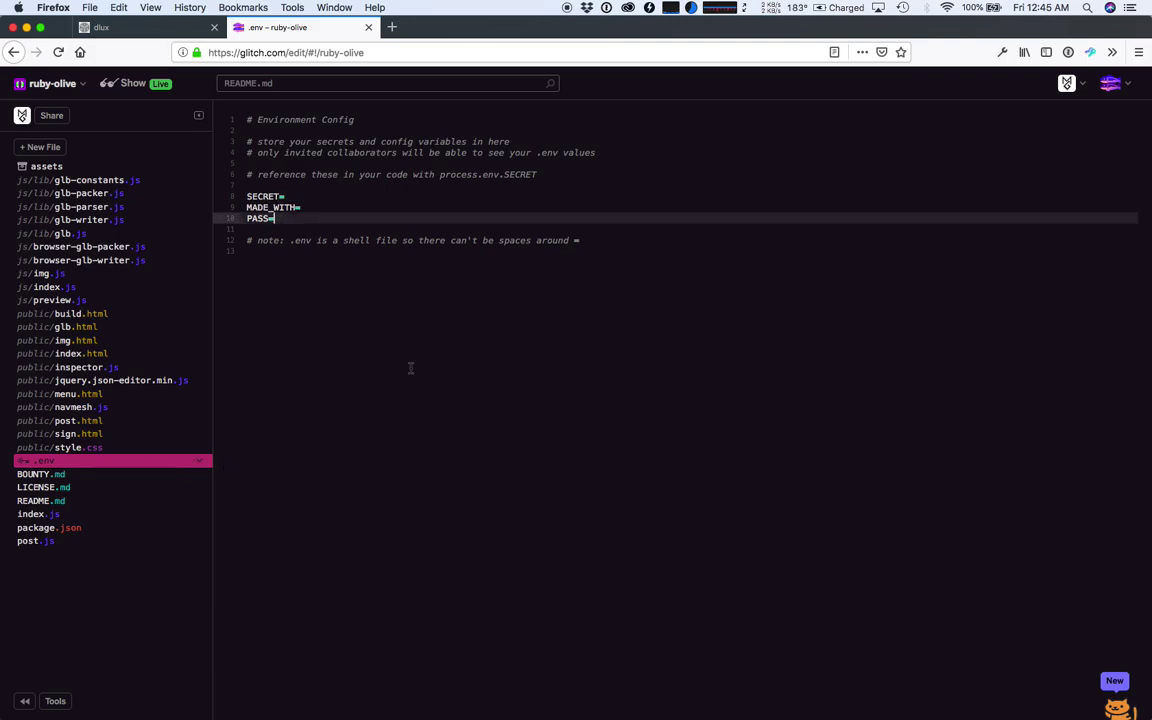
pyautogui.write('"')
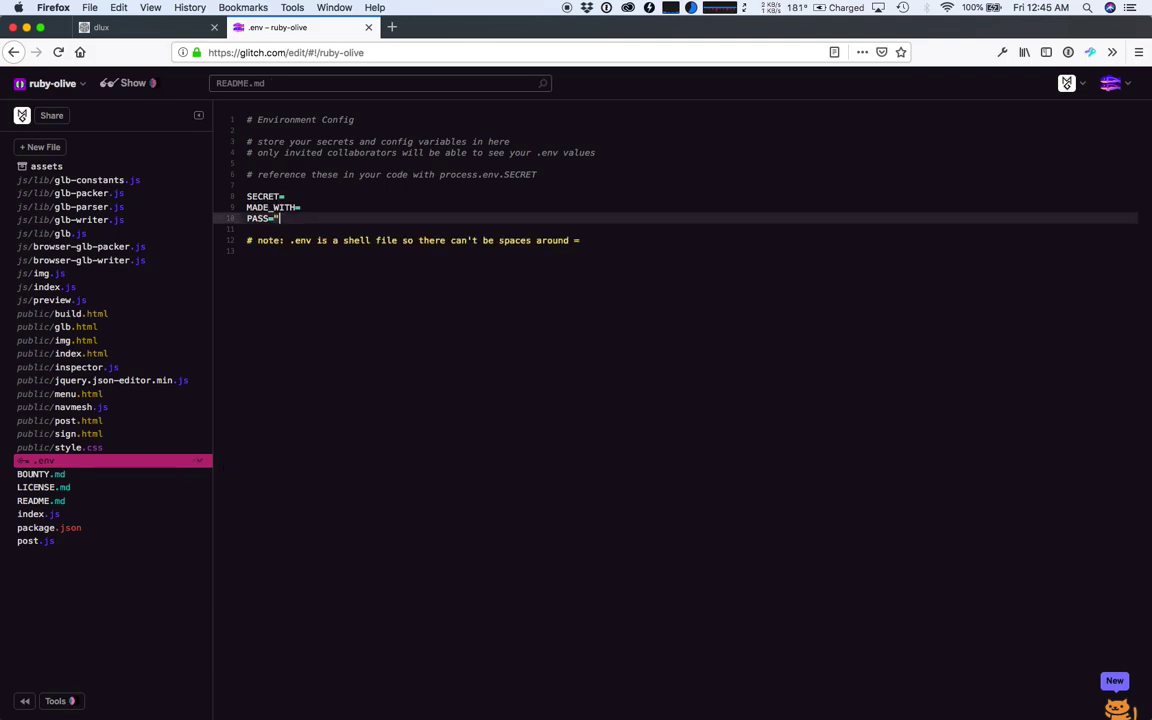
pyautogui.write('secret"')
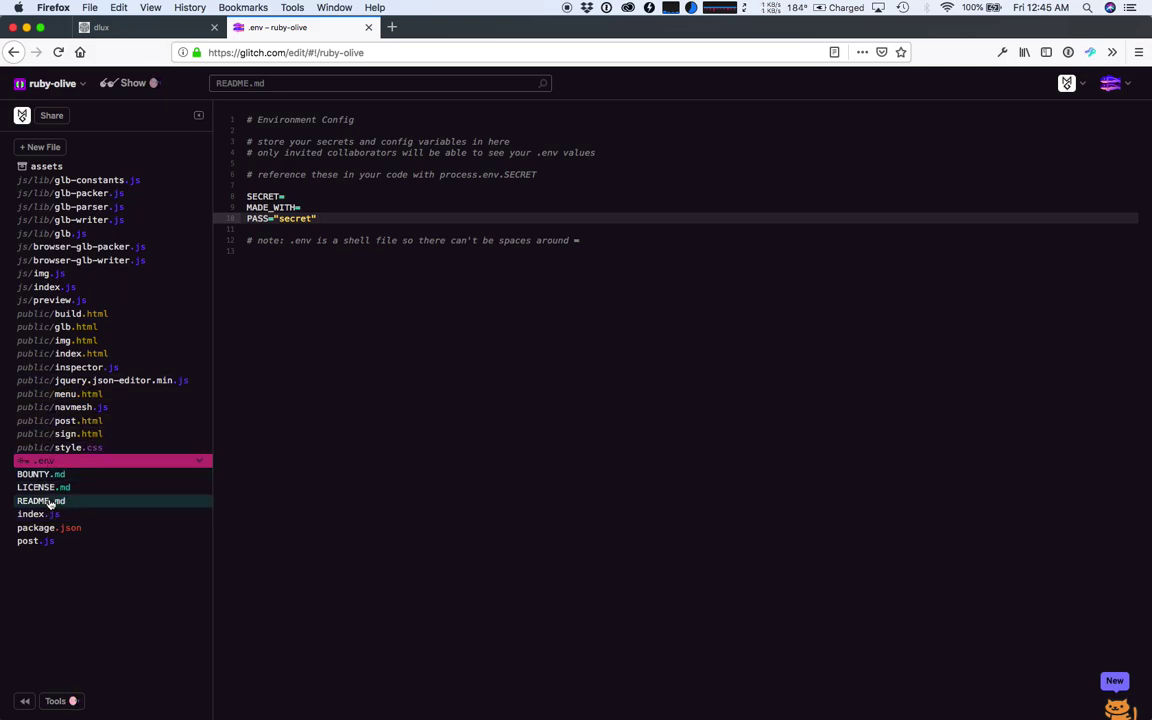
pyautogui.click(45, 500)
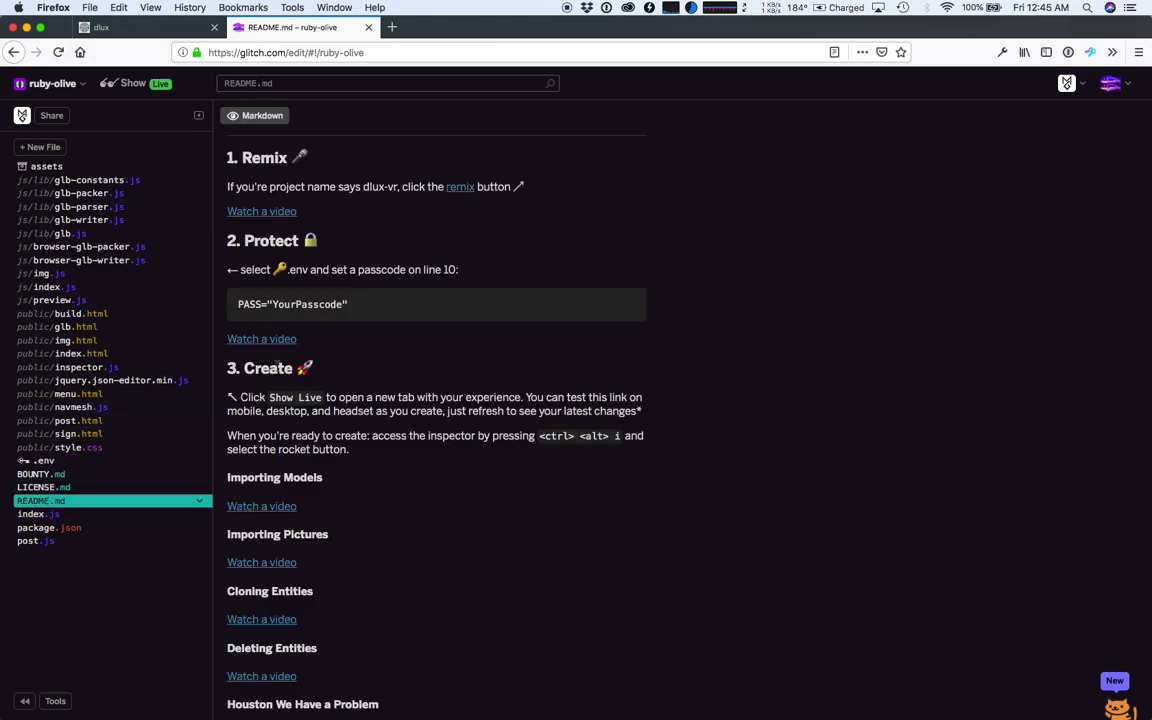
pyautogui.scroll(-2, 240, 325)
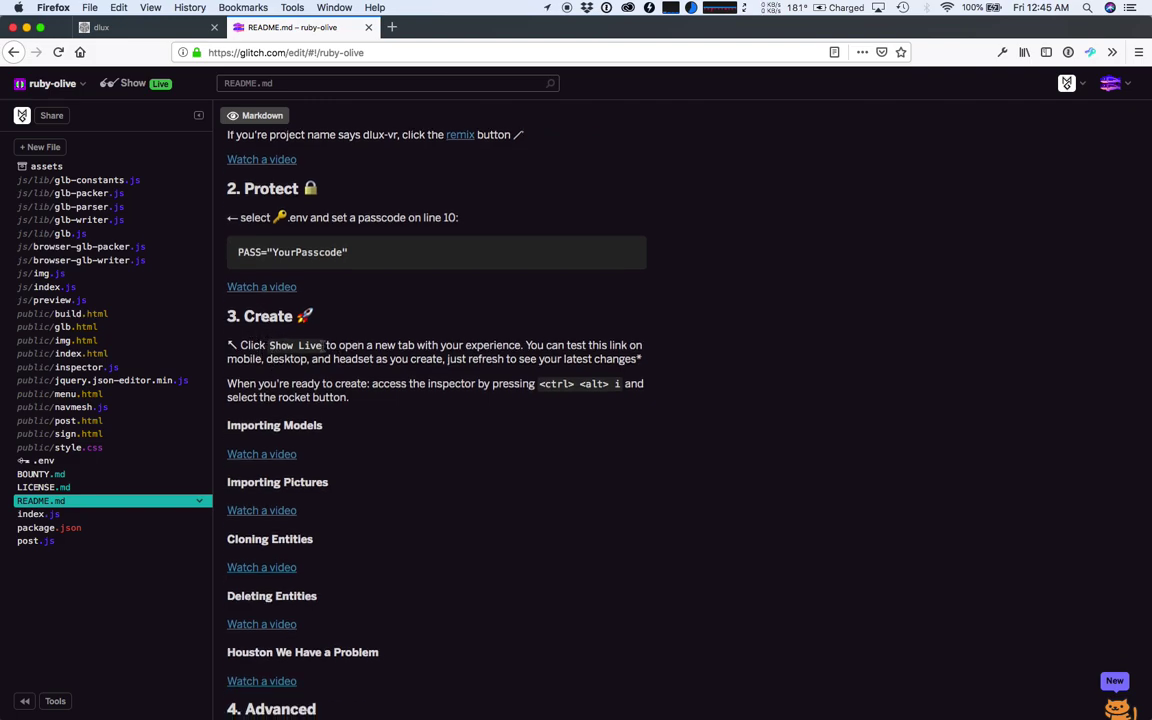
# - Open the live desert-pyramid scene, deny microphone access, and walk and look around
pyautogui.click(133, 84)
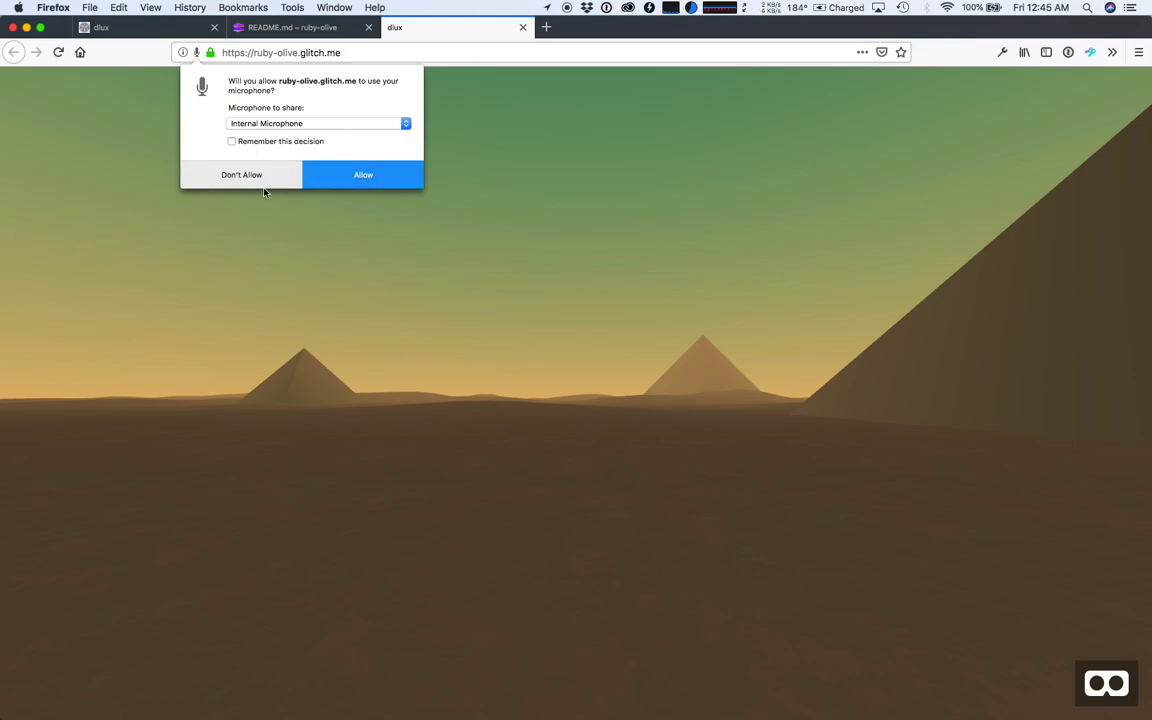
pyautogui.click(264, 176)
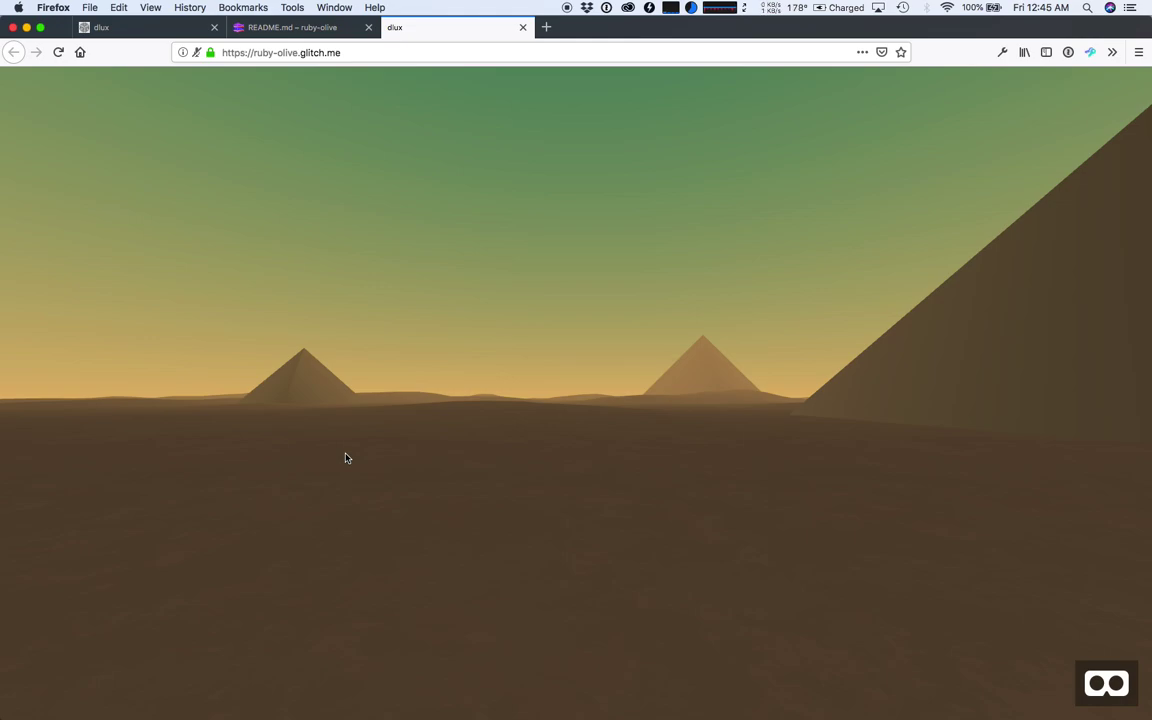
pyautogui.click(345, 458)
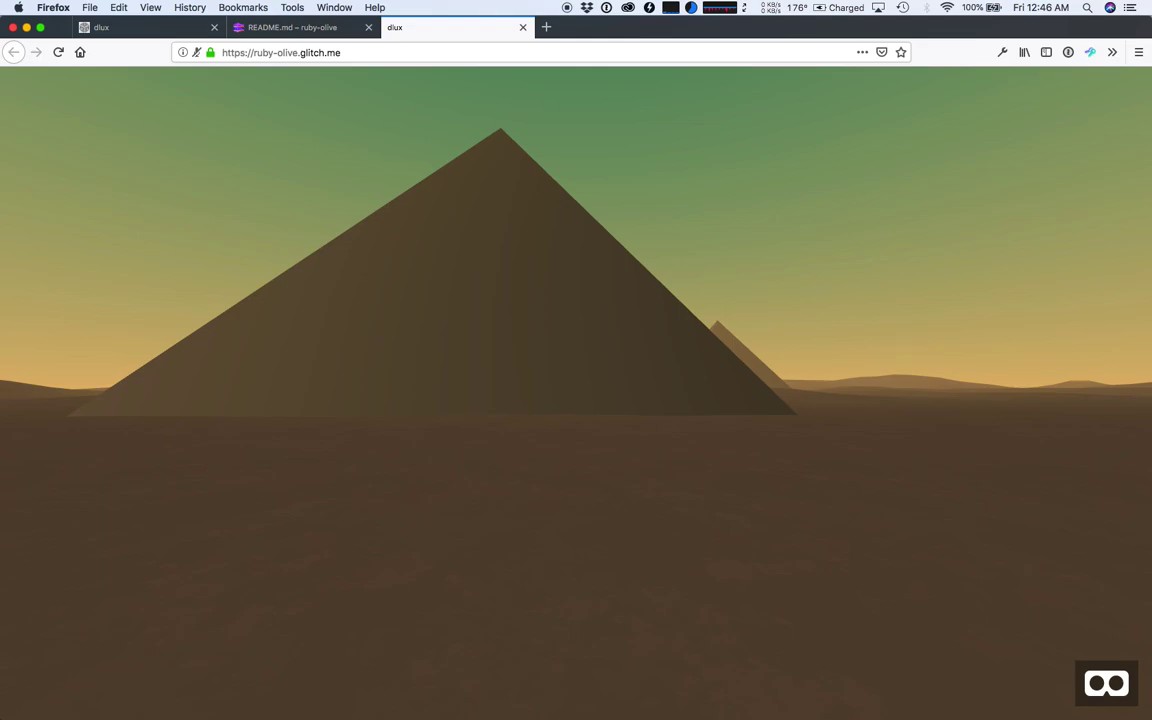
pyautogui.press('d')
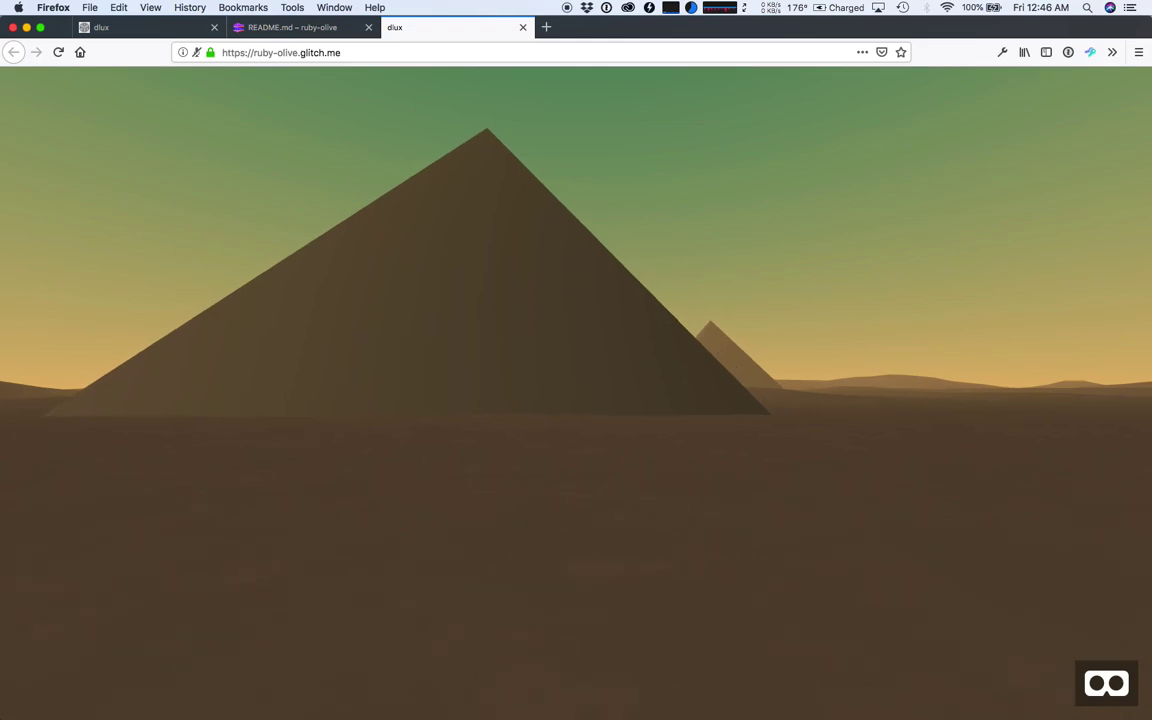
pyautogui.moveTo(557, 649); pyautogui.dragTo(345, 454)
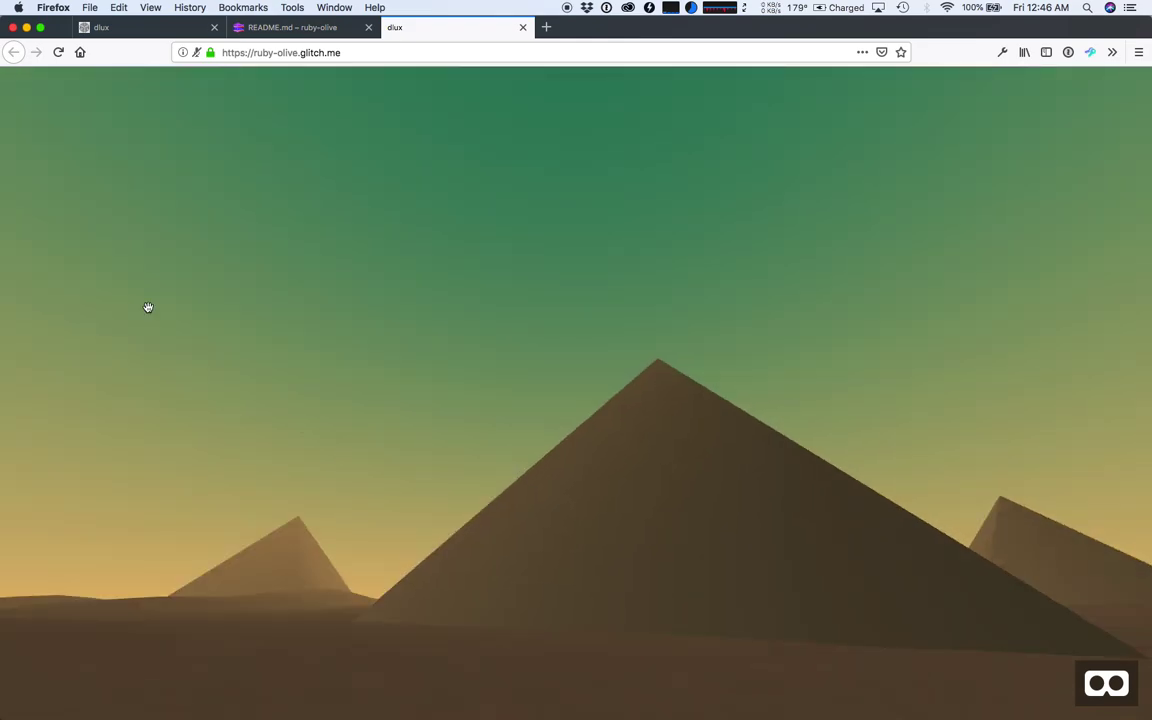
# - Return to the scene view and open the scene inspector with Ctrl+Alt+I
pyautogui.click(270, 53)
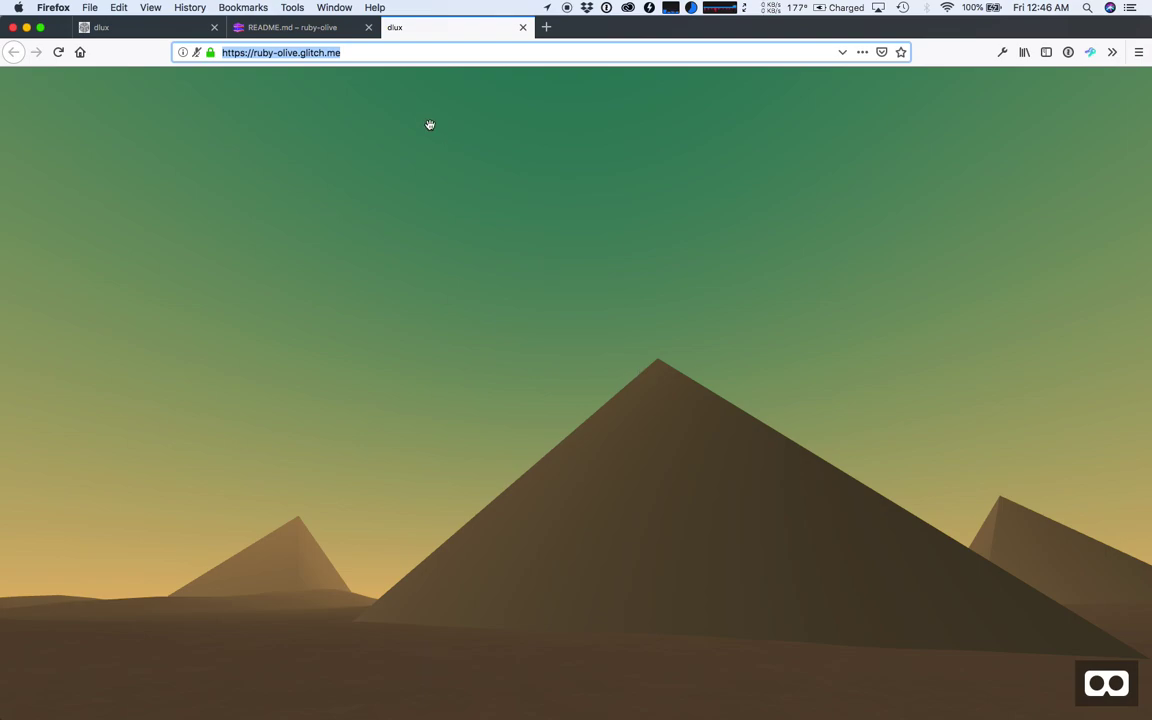
pyautogui.click(501, 290)
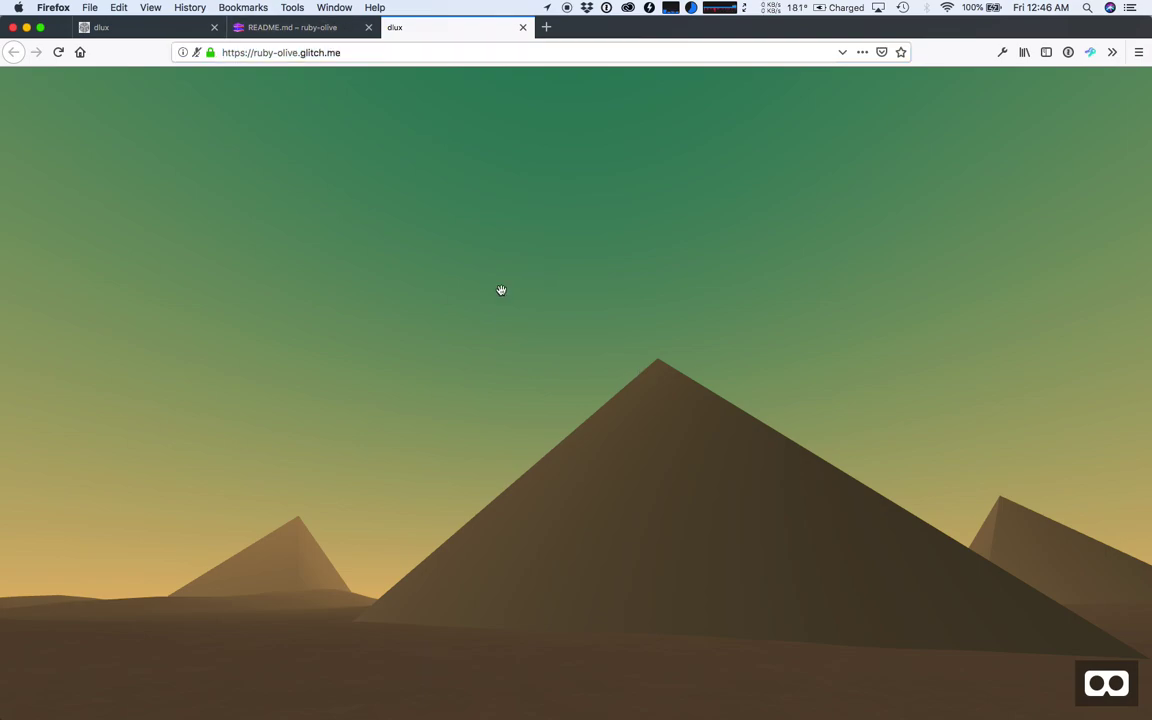
pyautogui.click(437, 345)
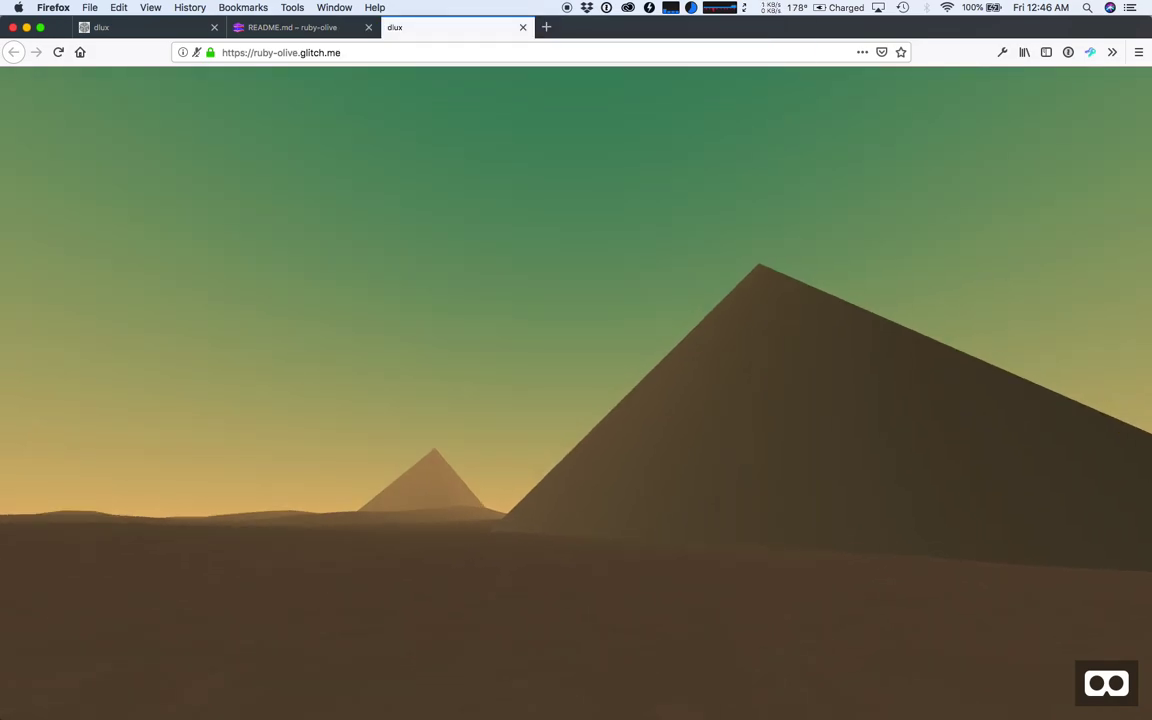
pyautogui.hotkey('ctrl', 'alt', 'i')
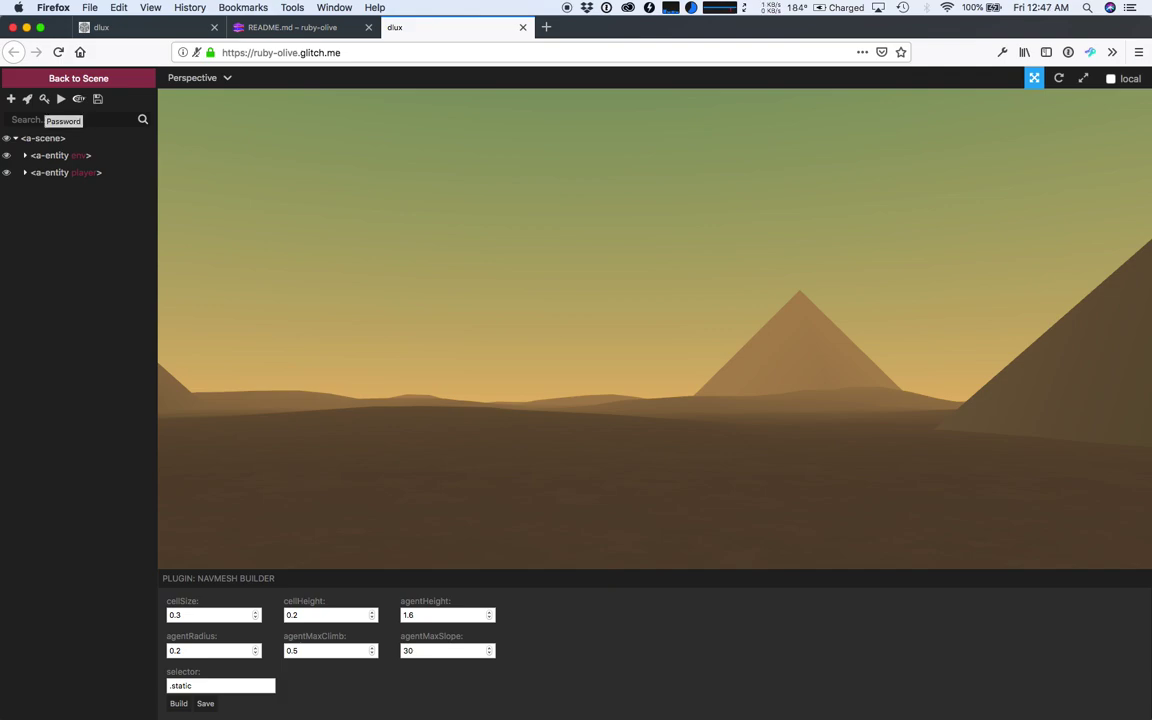
# - Enter the scene's edit password in the key-icon prompt and confirm it
pyautogui.click(44, 98)
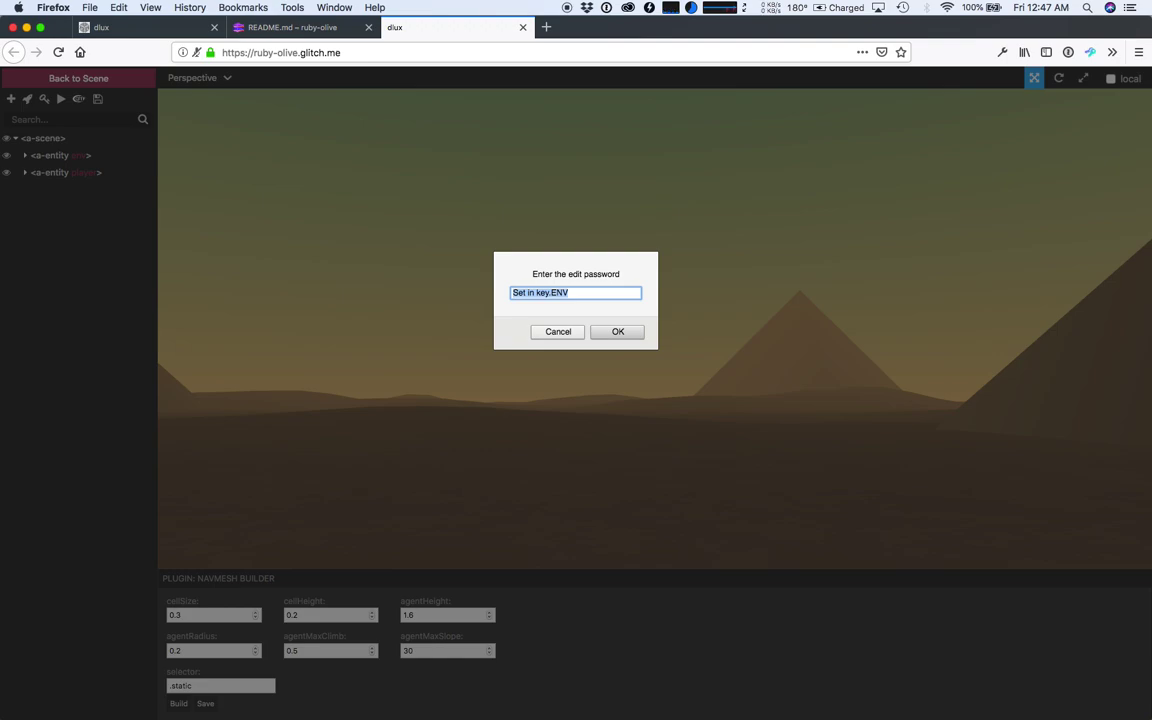
pyautogui.write('secret')
pyautogui.click(636, 335)
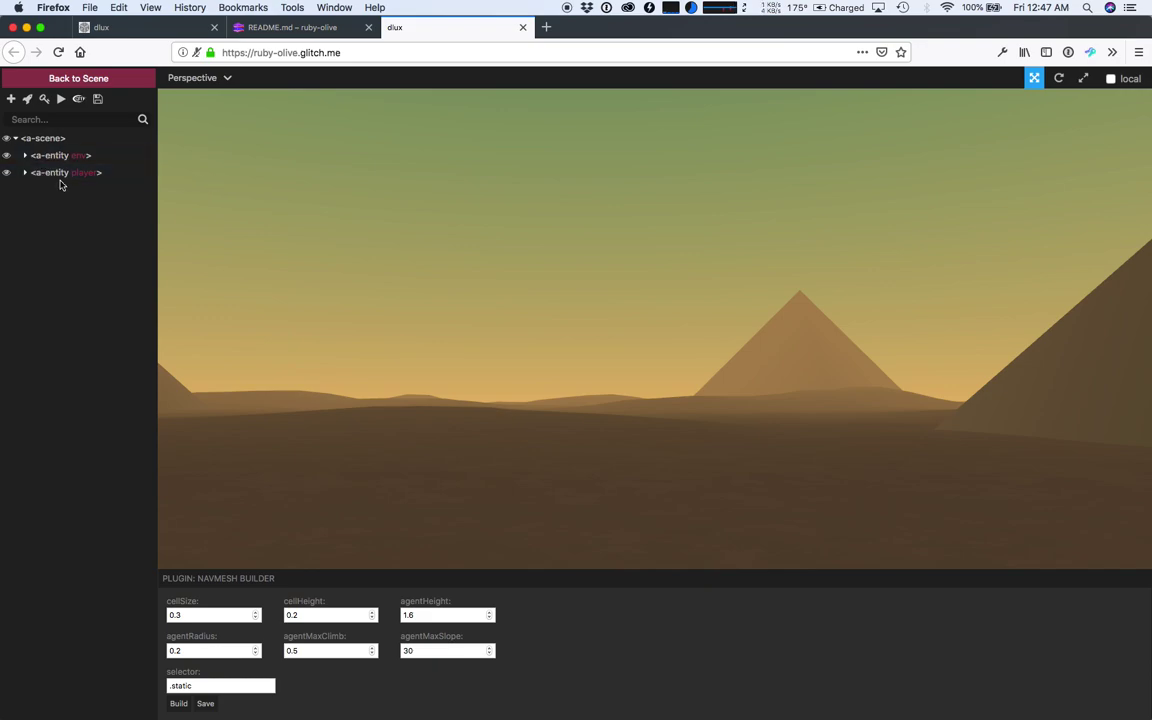
# - Switch the env entity's environment preset from egypt to dream
pyautogui.click(59, 160)
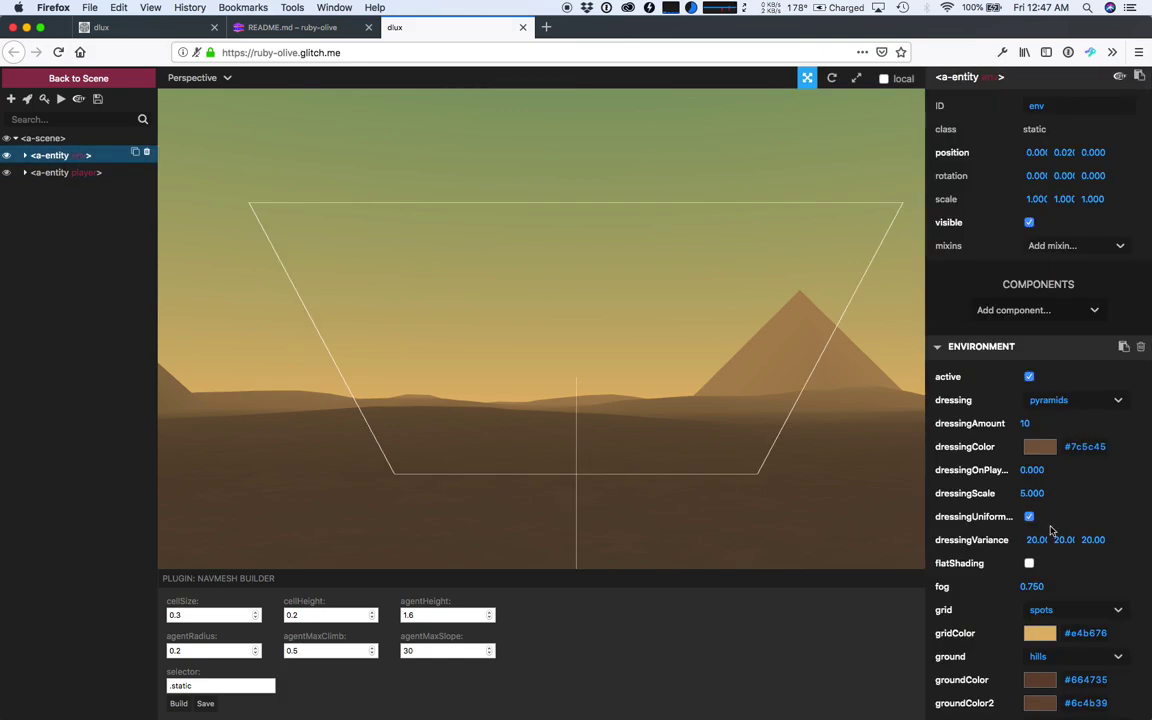
pyautogui.scroll(-3, 1040, 530)
pyautogui.scroll(-2, 1052, 532)
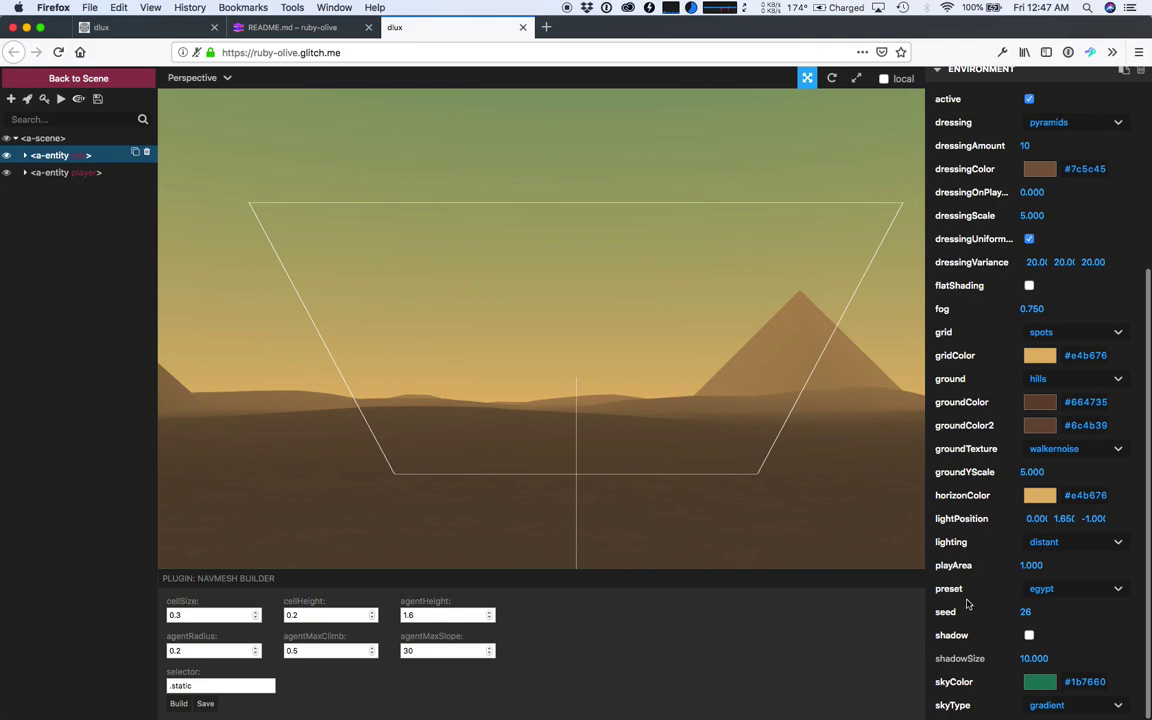
pyautogui.click(1057, 590)
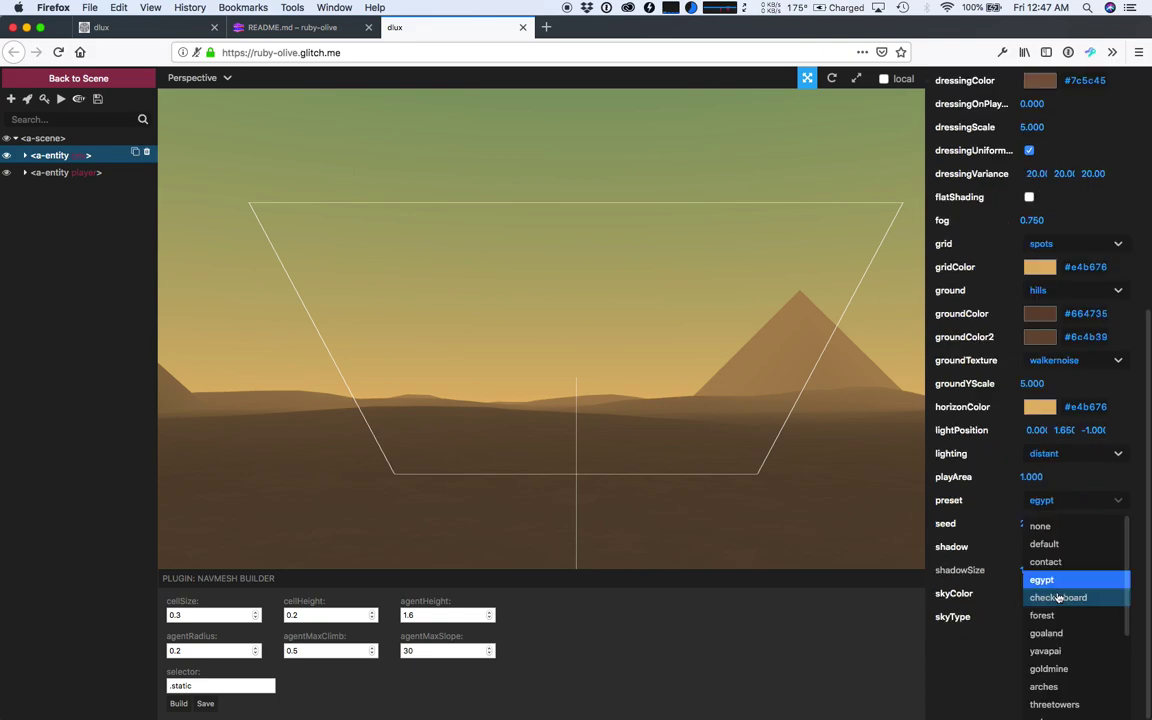
pyautogui.scroll(-2, 1063, 643)
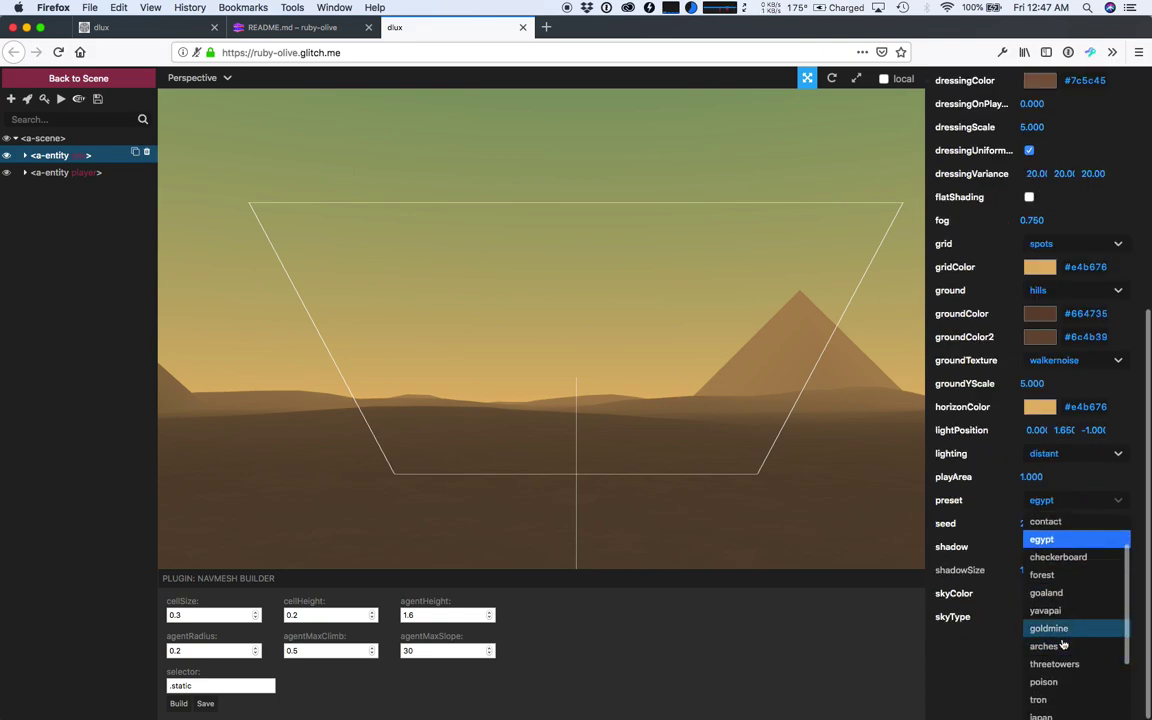
pyautogui.scroll(-1, 1063, 643)
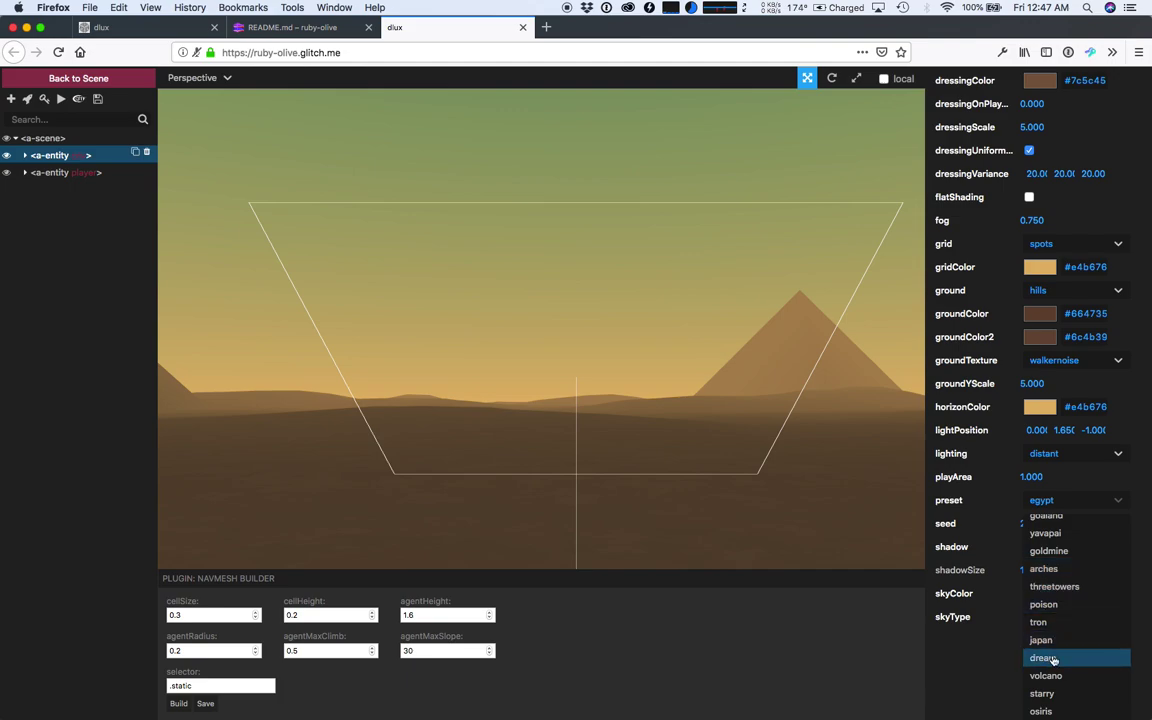
pyautogui.click(1053, 658)
# - Look down over the mushroom scene and open build.html in a new tab
pyautogui.scroll(-10, 735, 494)
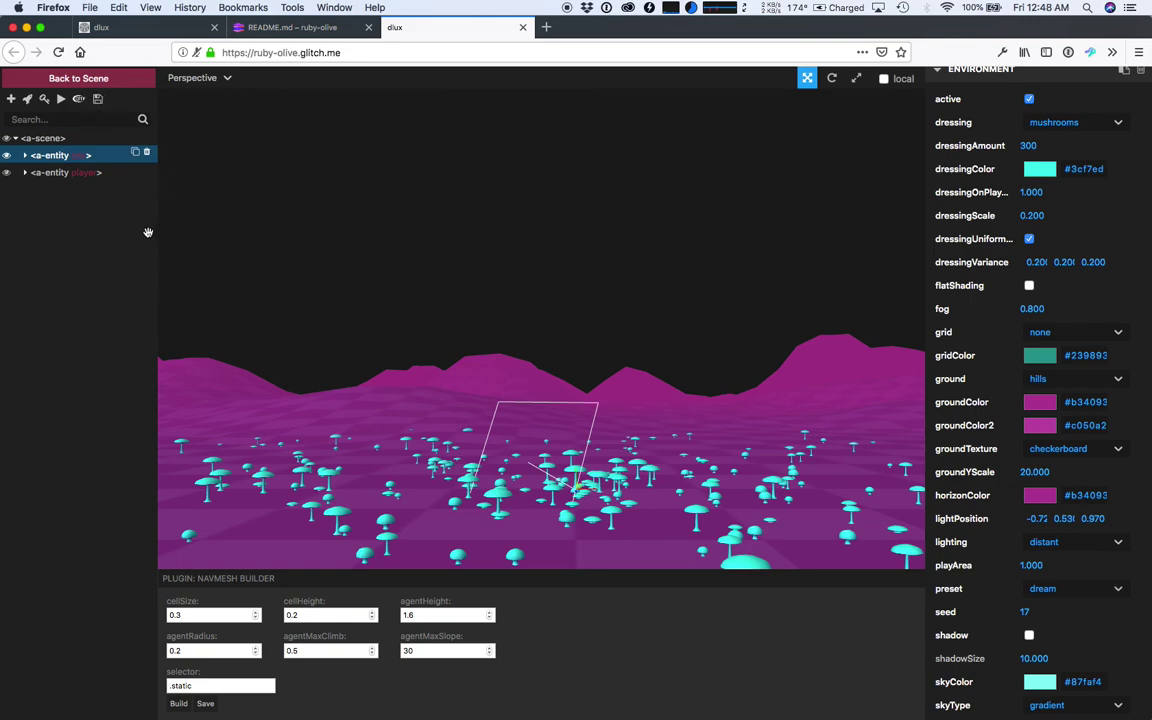
pyautogui.moveTo(341, 345); pyautogui.dragTo(367, 412)
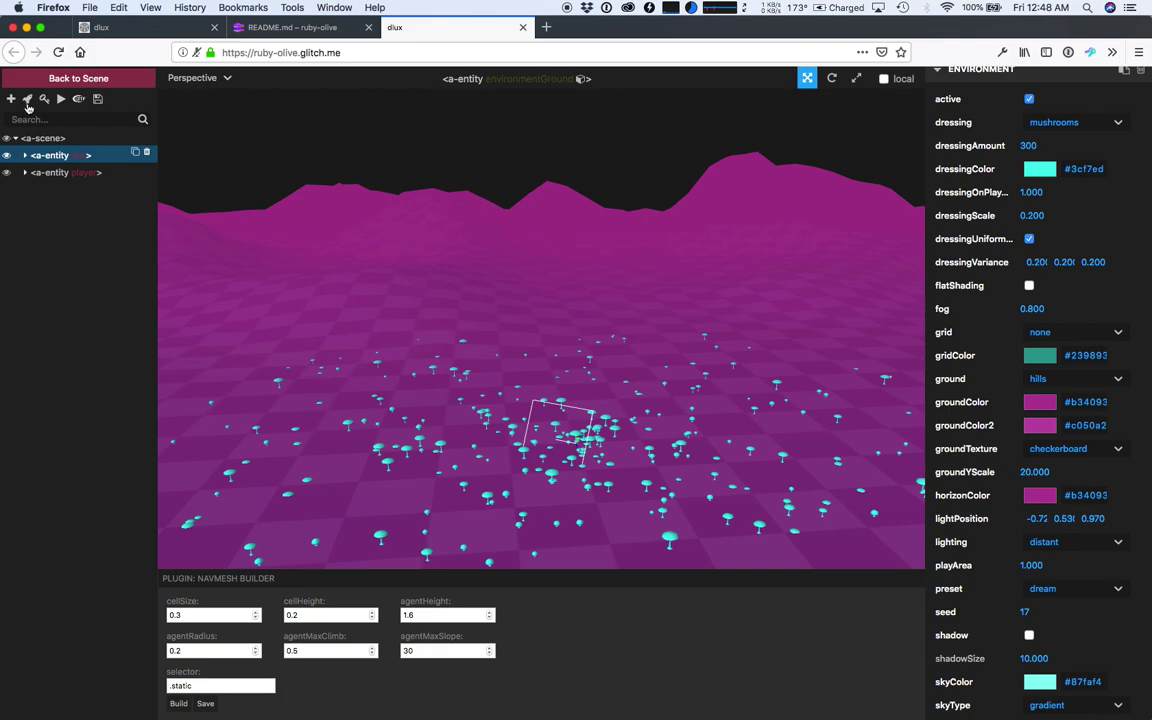
pyautogui.click(28, 104)
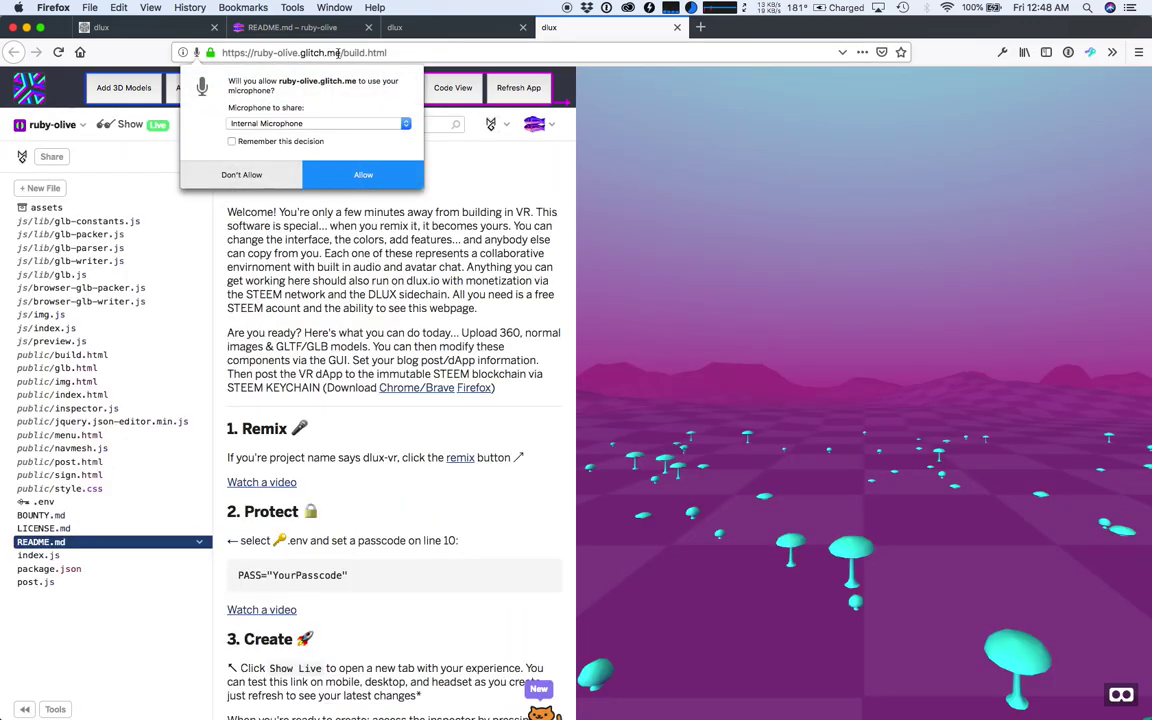
# - Decline microphone access on build.html, enter the 3D preview, and reveal the dlux.io menu
pyautogui.moveTo(343, 52); pyautogui.dragTo(388, 53)
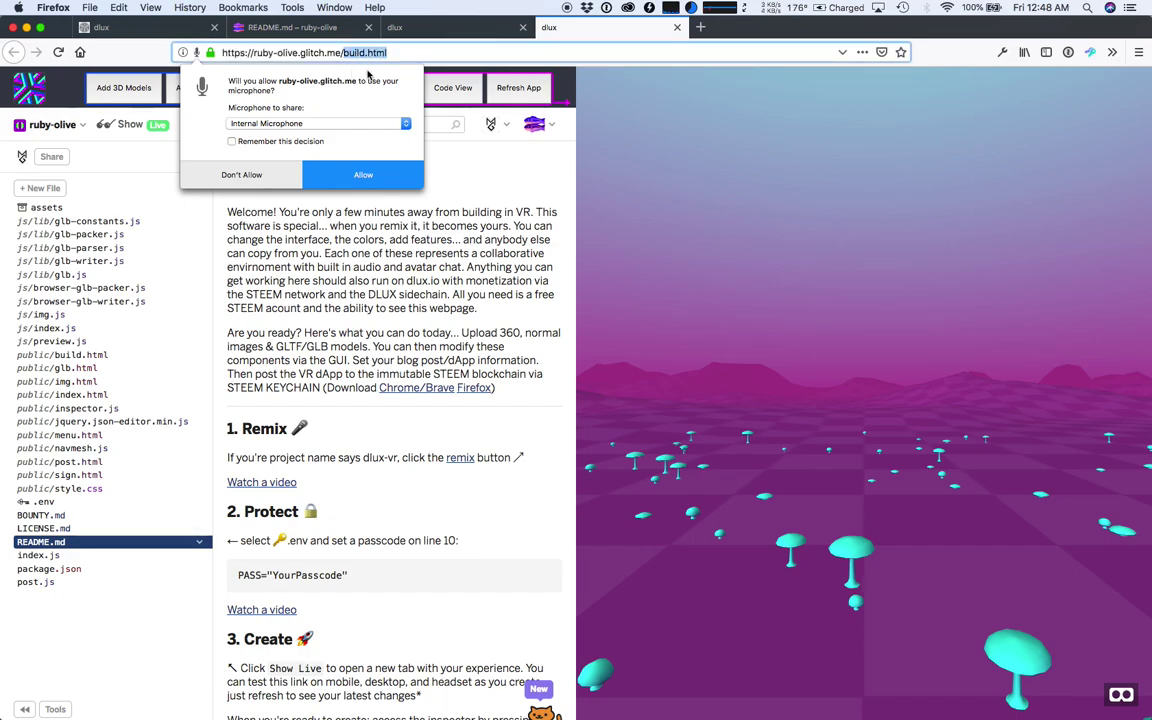
pyautogui.click(245, 174)
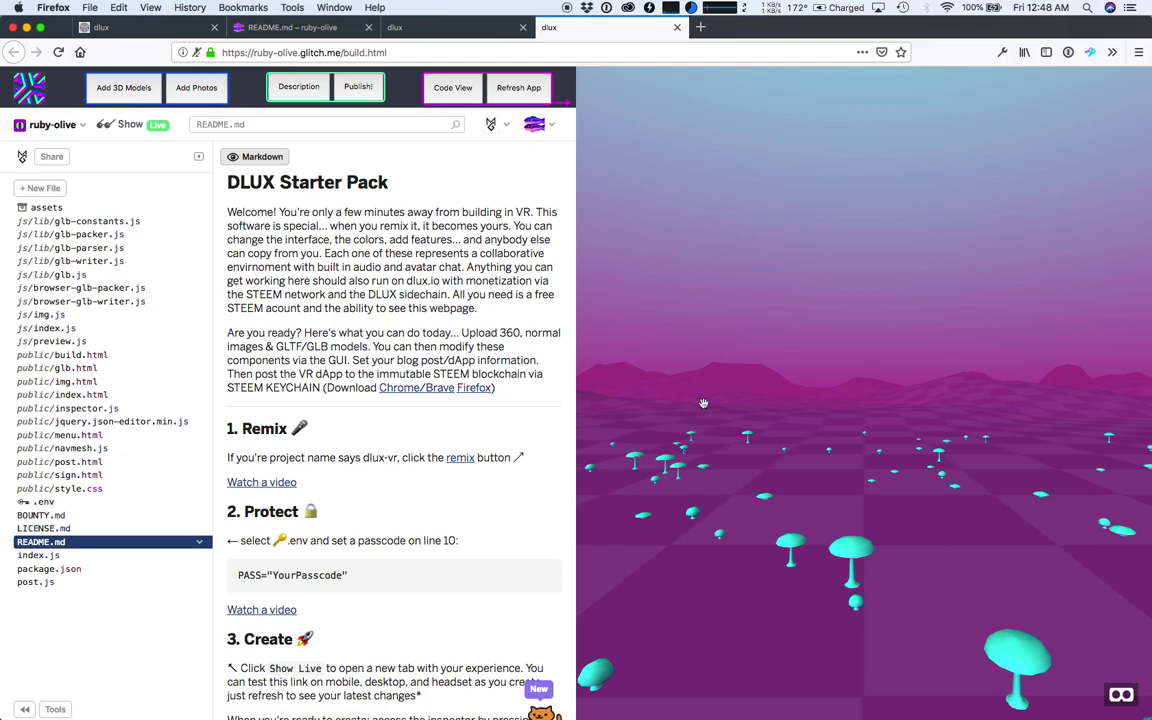
pyautogui.click(766, 396)
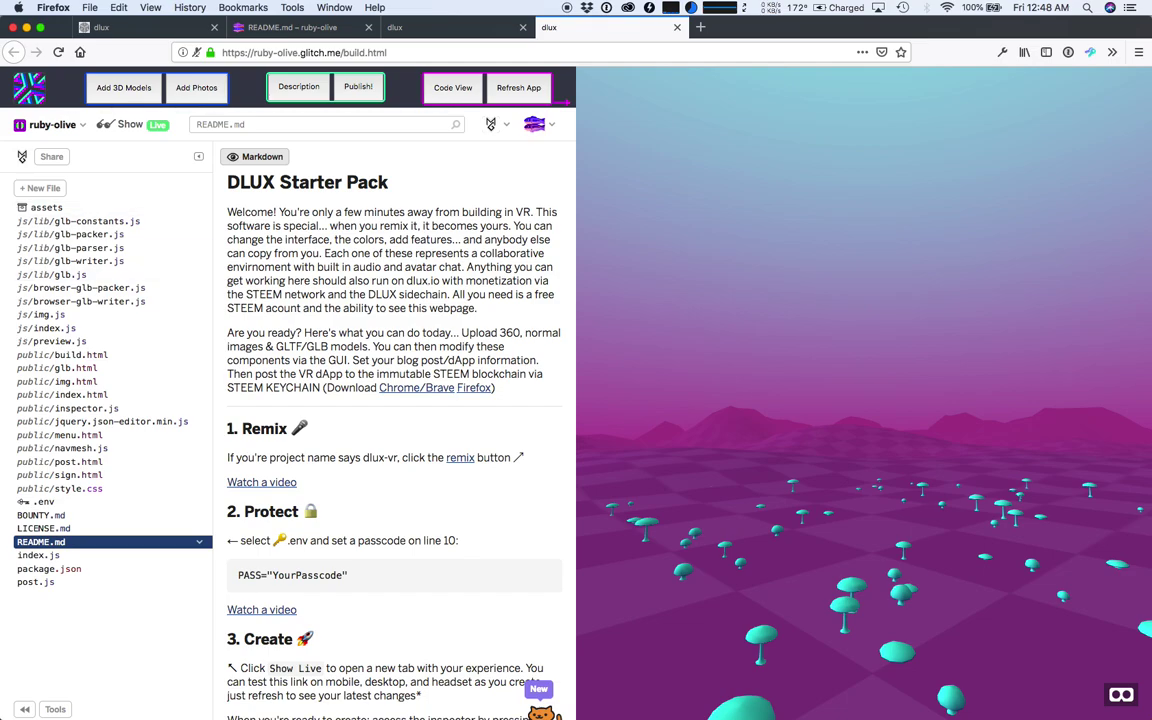
pyautogui.scroll(-1, 394, 440)
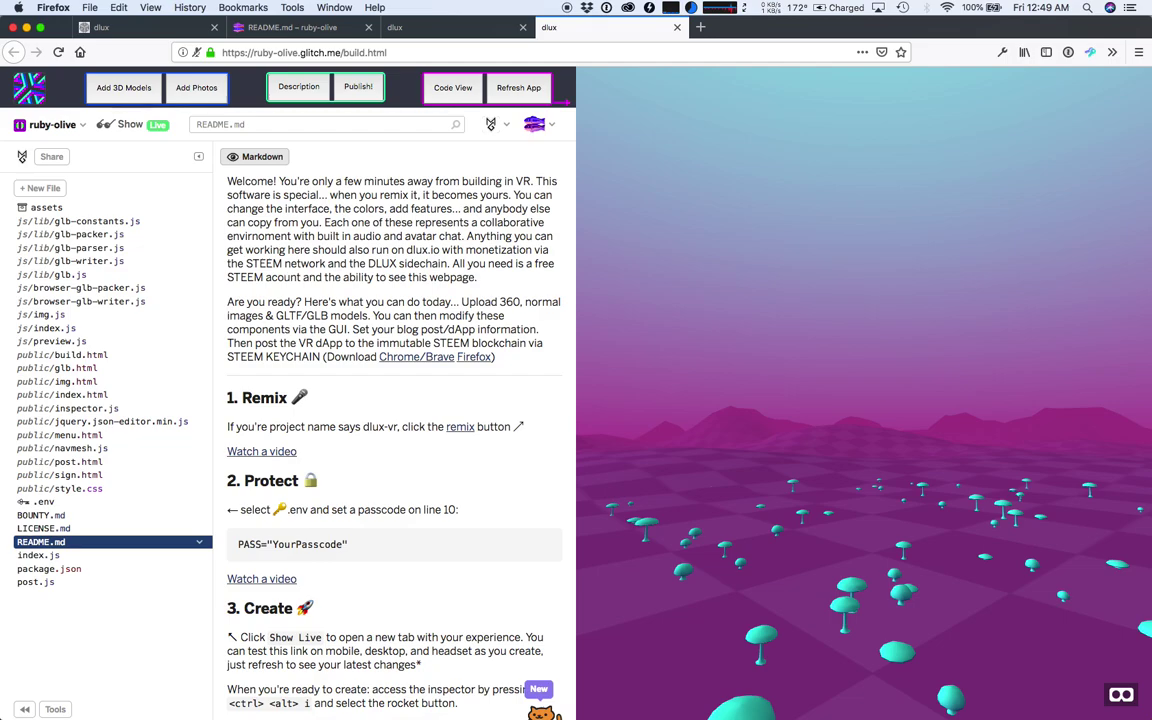
pyautogui.moveTo(29, 88)
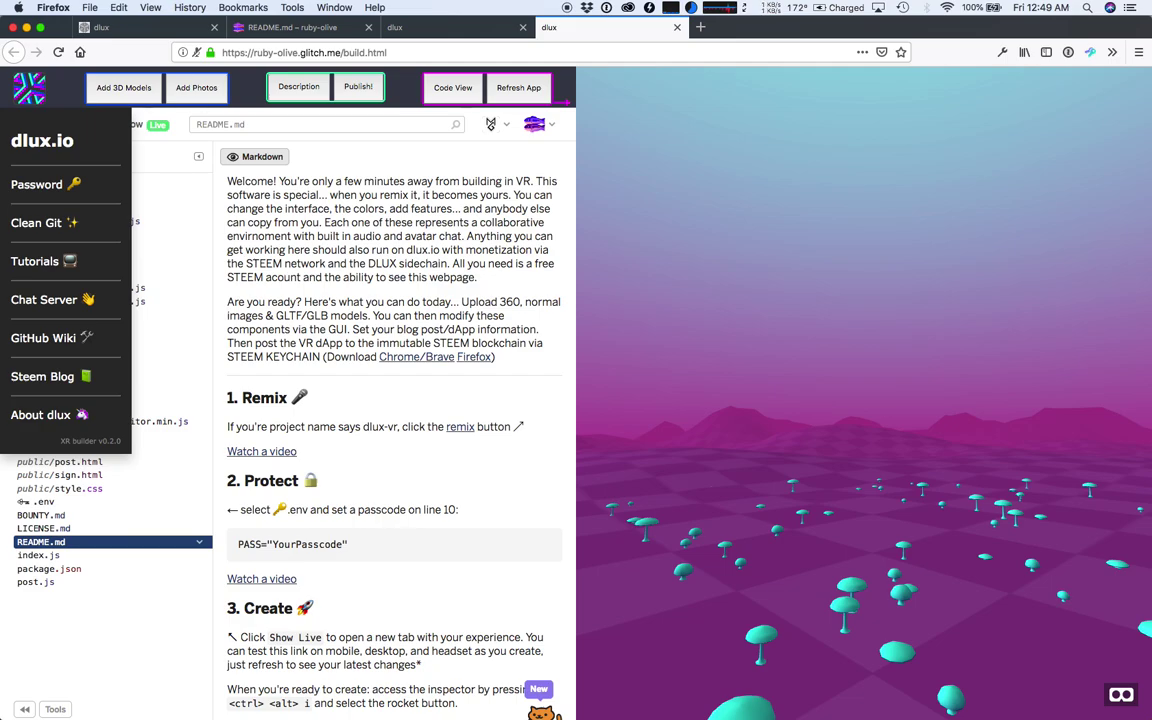
# - Set the edit password via the dlux.io menu's Password option, then reopen the menu
pyautogui.click(36, 184)
pyautogui.write('secret')
pyautogui.press('Return')
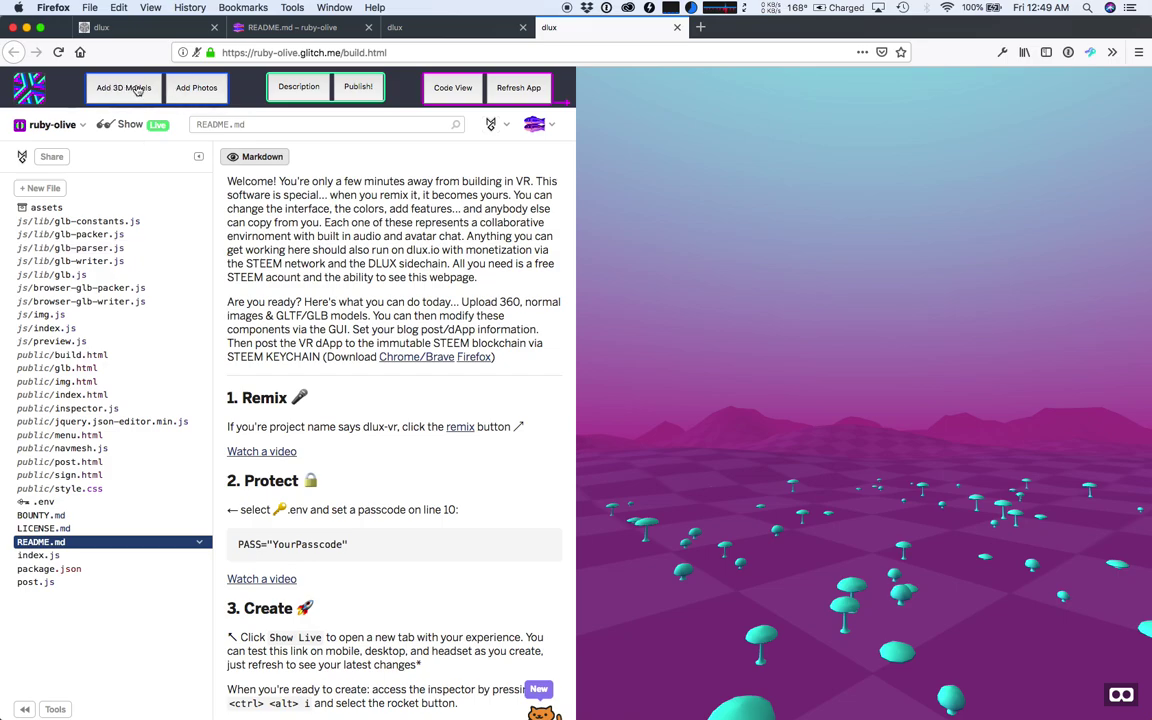
pyautogui.click(40, 89)
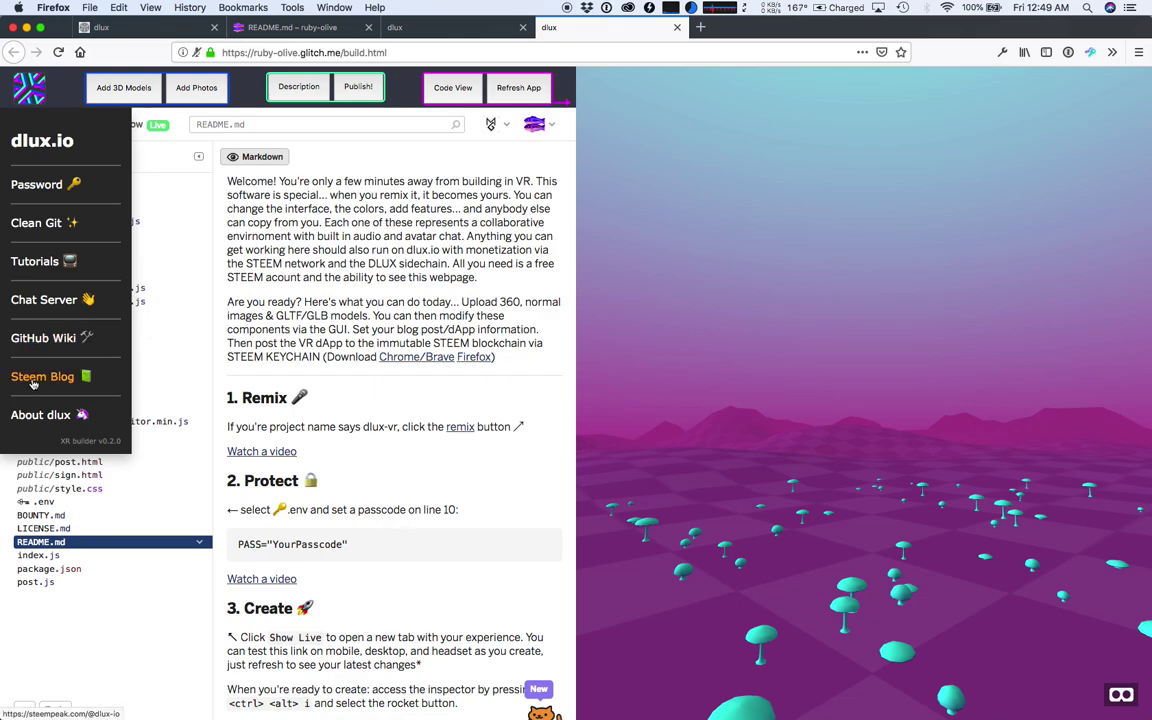
# - Open the Add 3D Models upload panel and switch to the sm-models folder of Alric.glb and Goblin.glb
pyautogui.click(151, 92)
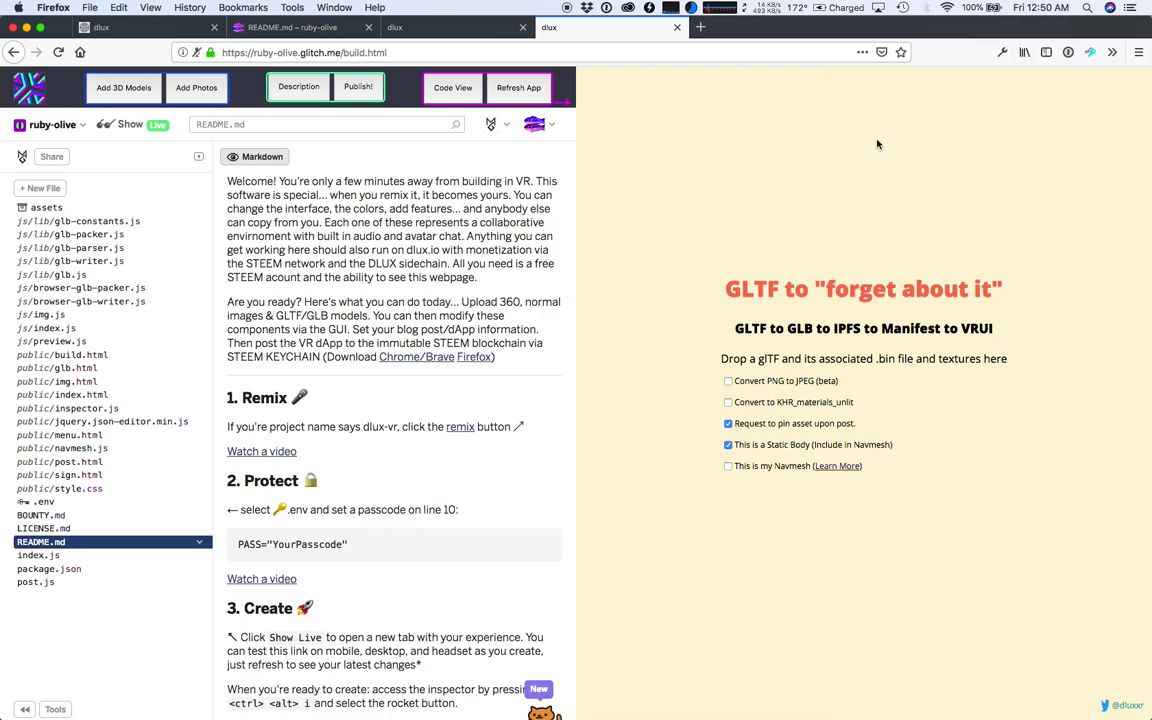
pyautogui.press('super+Tab')
pyautogui.press('super+Tab')
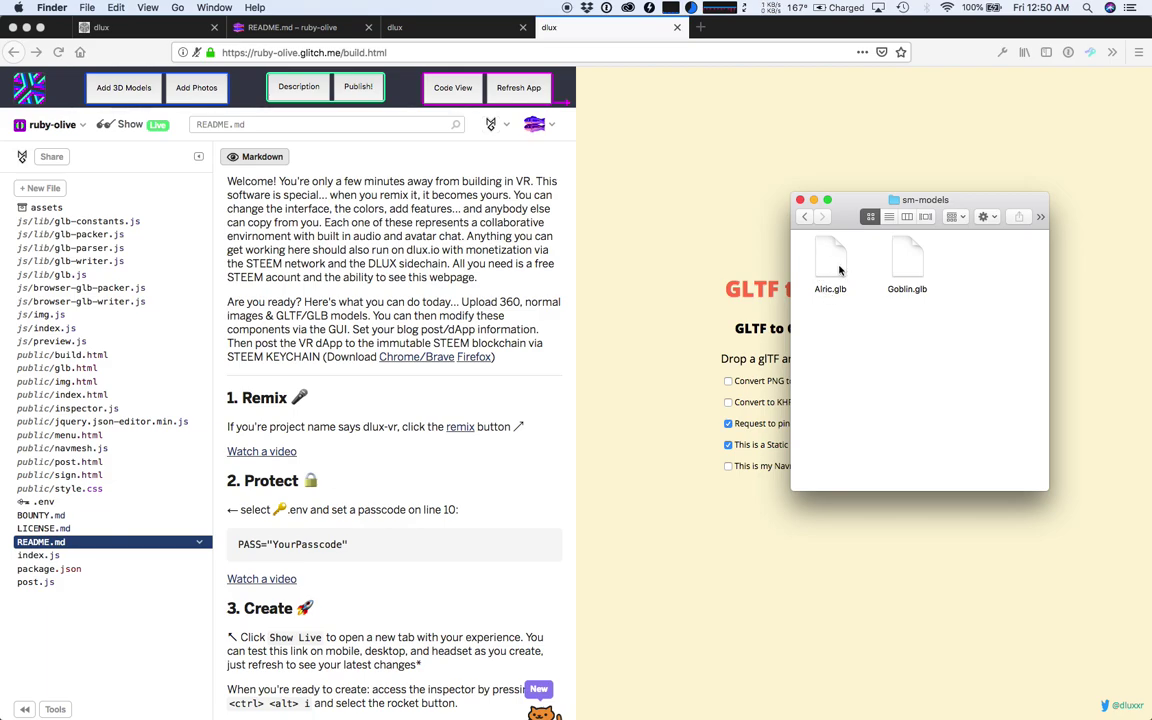
# - Drag Alric.glb from the sm-models Finder window onto the GLTF drop area in Firefox
pyautogui.click(689, 305)
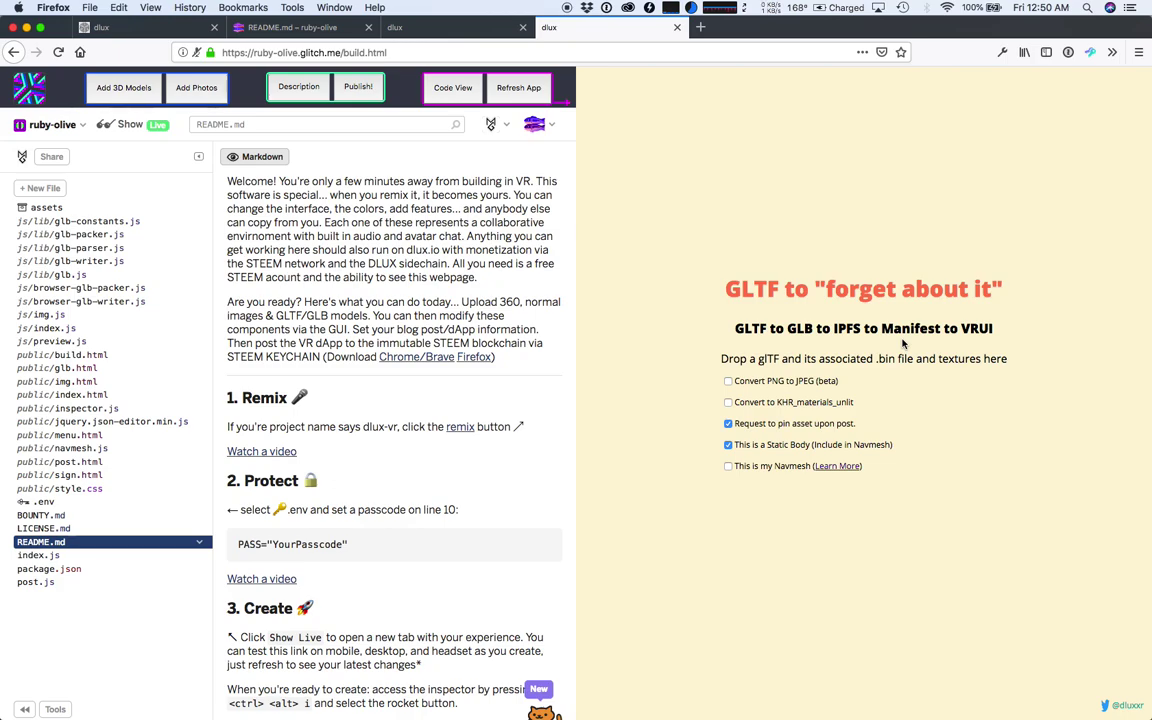
pyautogui.press('super+Tab')
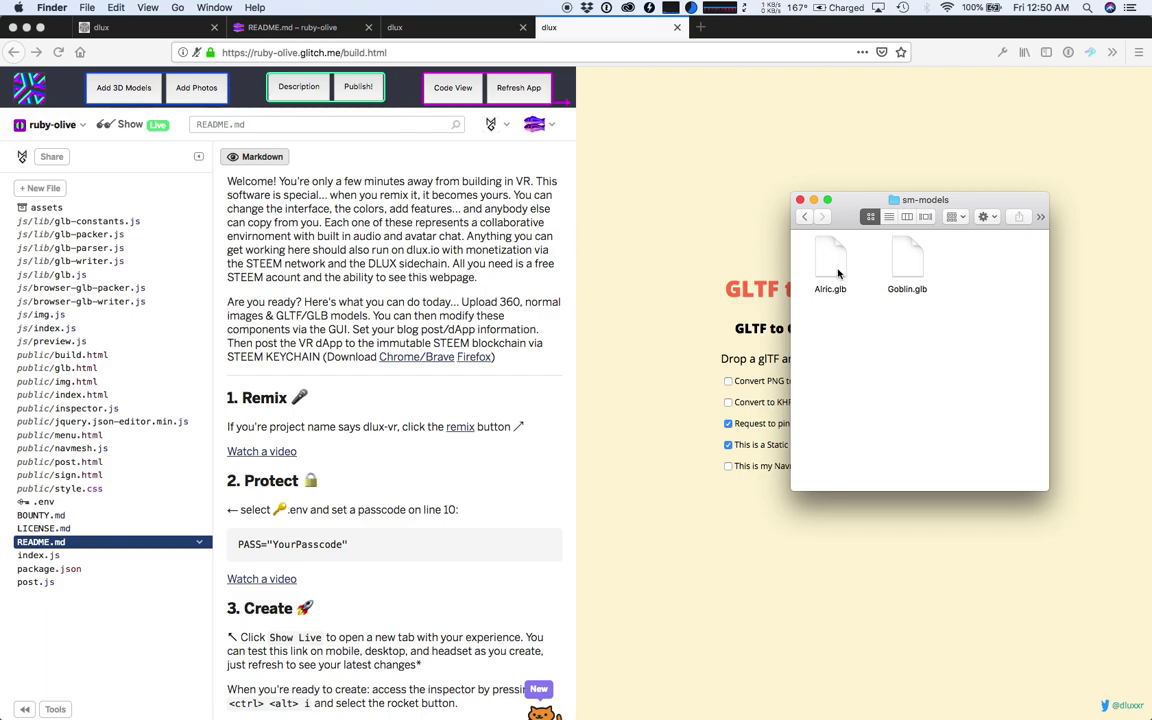
pyautogui.moveTo(838, 273); pyautogui.dragTo(725, 212)
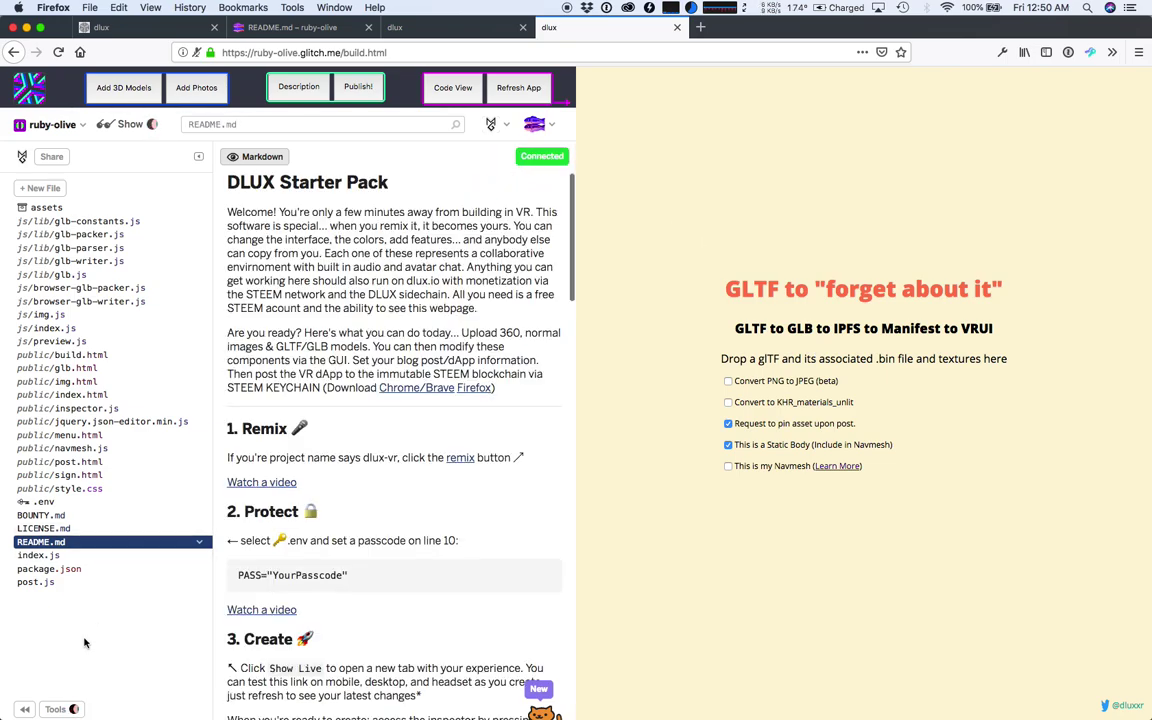
# - Open the Glitch Logs to confirm post.js lists Alric.glb as a pinned asset, size 1708802
pyautogui.click(52, 710)
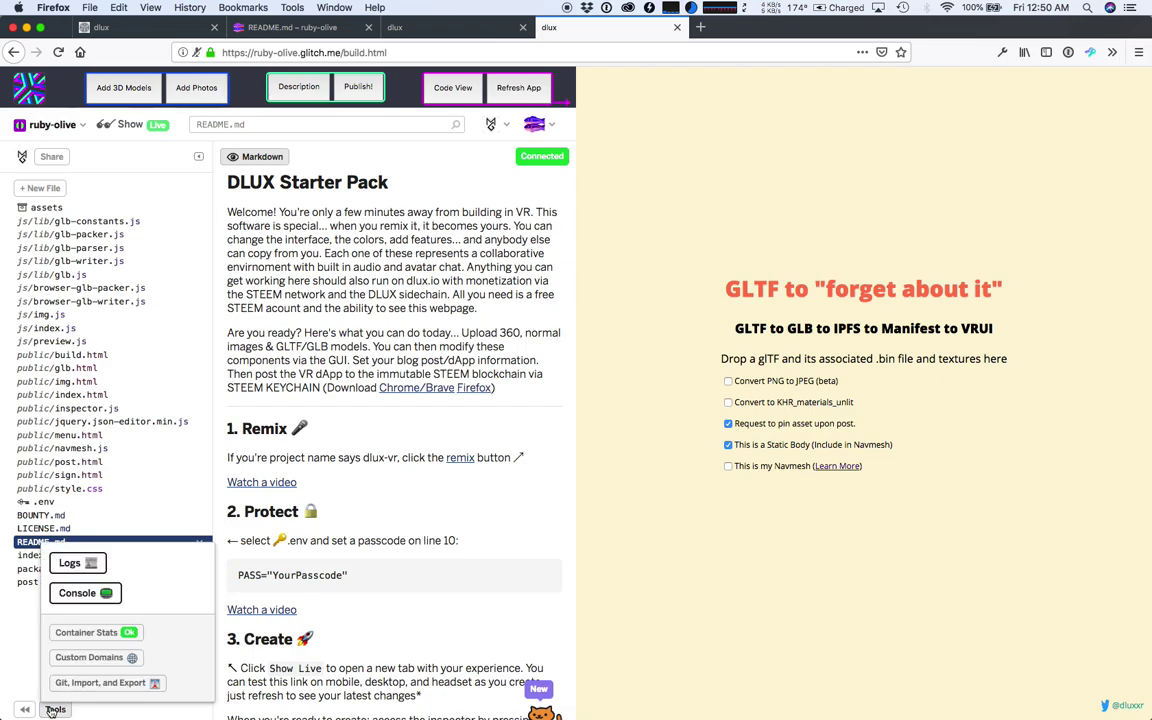
pyautogui.click(66, 561)
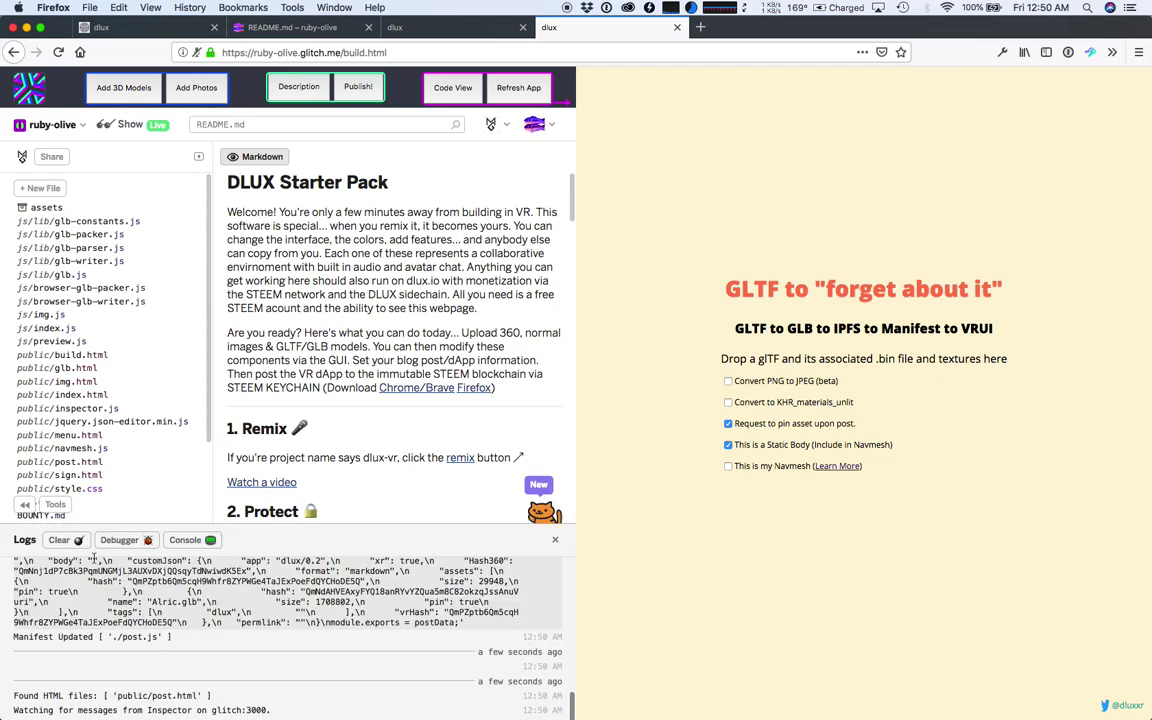
pyautogui.scroll(-1, 340, 600)
pyautogui.scroll(2, 343, 605)
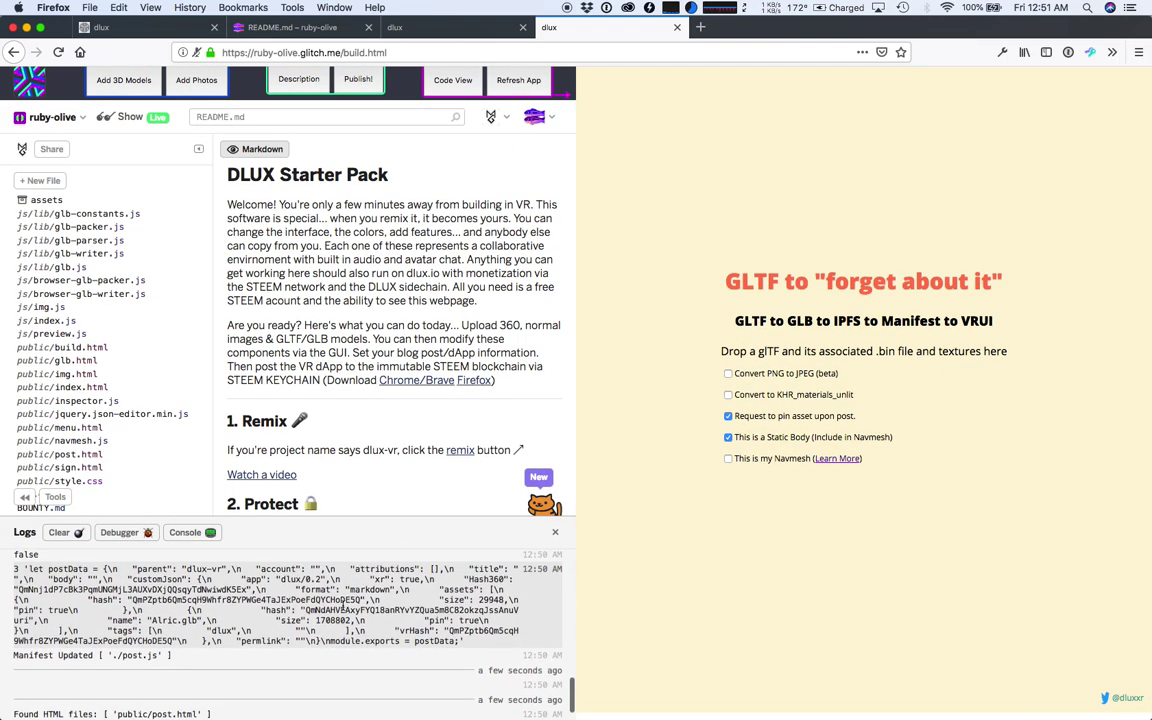
pyautogui.scroll(-2, 343, 605)
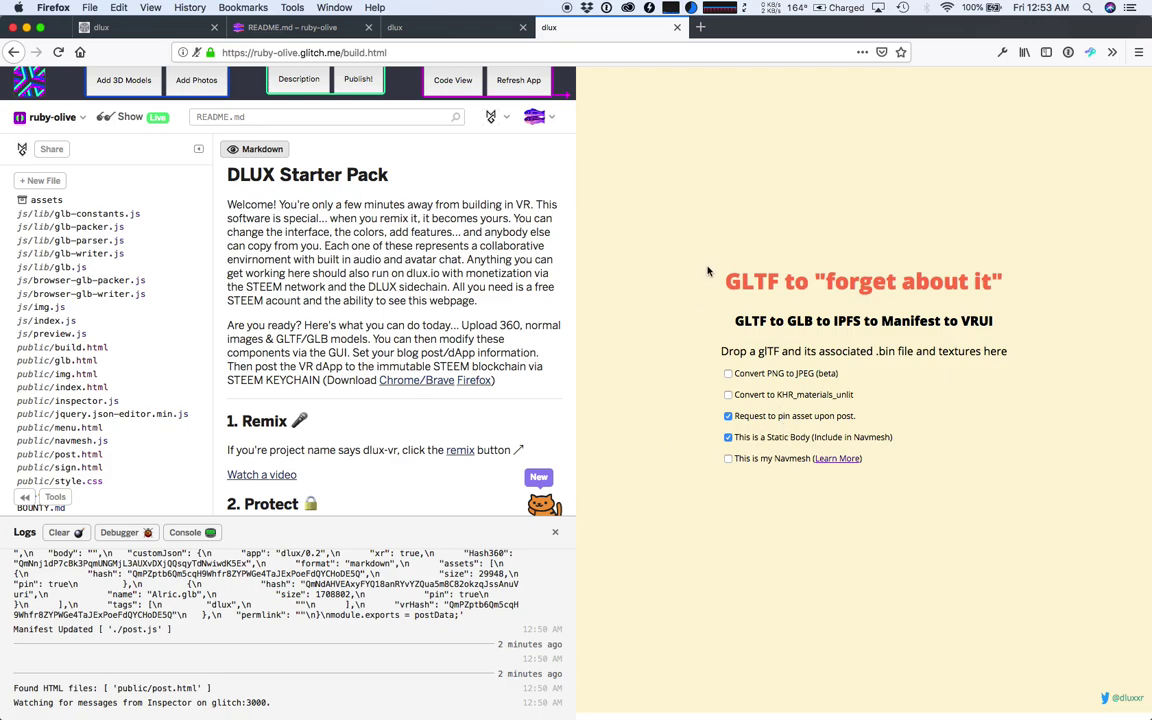
# - Reload the app preview and back the camera away until the whole Alric wizard is visible
pyautogui.click(519, 82)
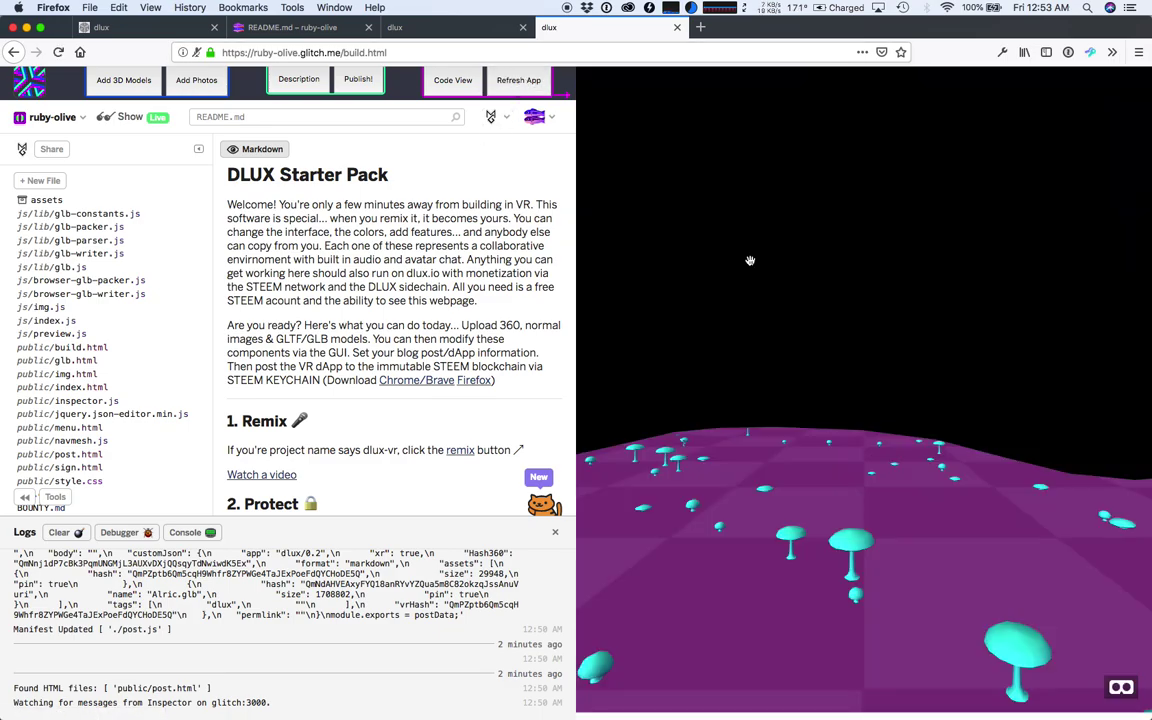
pyautogui.click(750, 260)
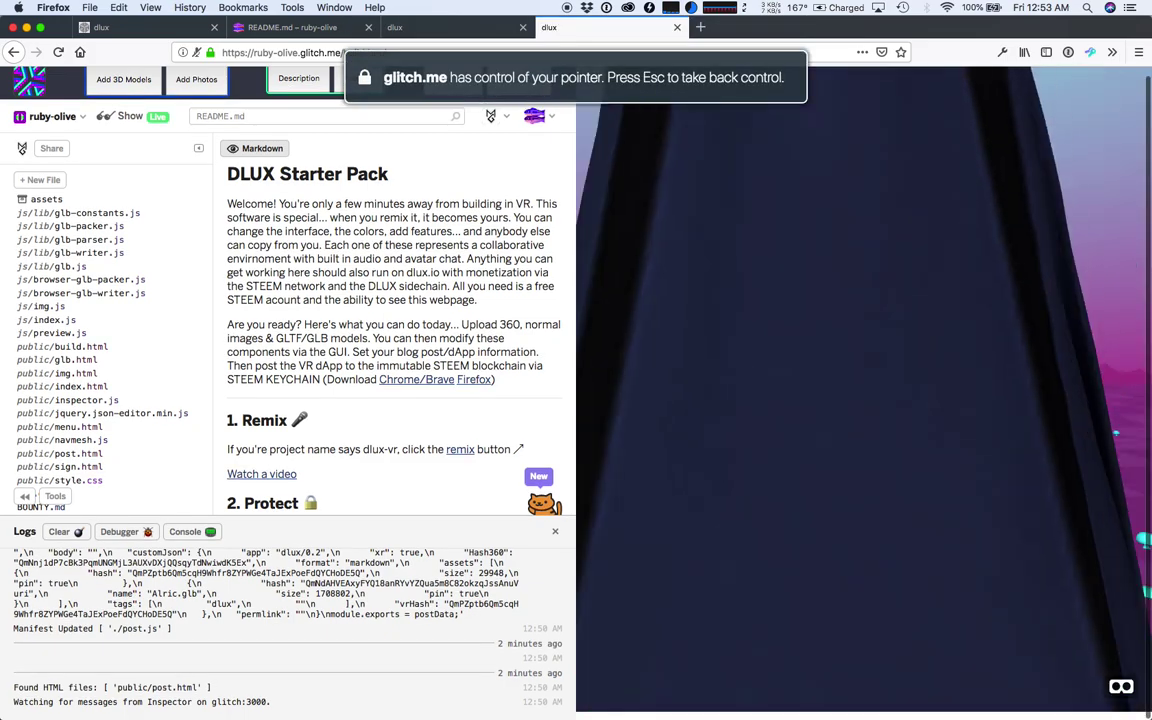
pyautogui.press('s')
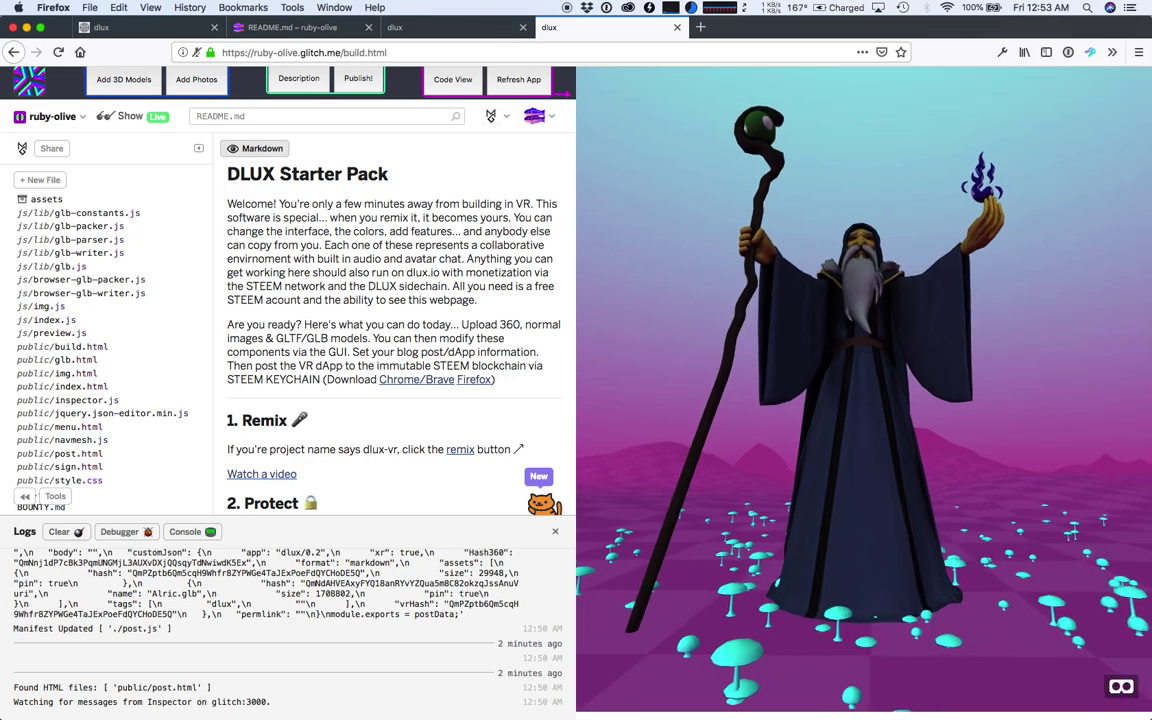
pyautogui.press('w')
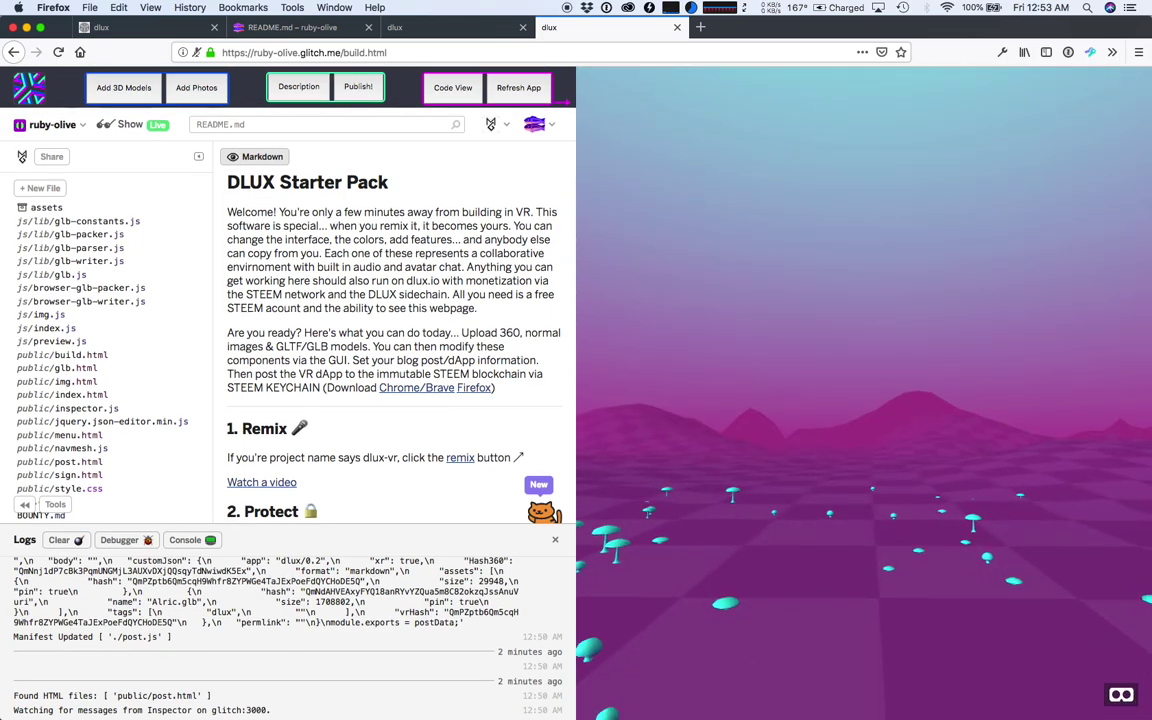
pyautogui.press('Down')
pyautogui.press('Down')
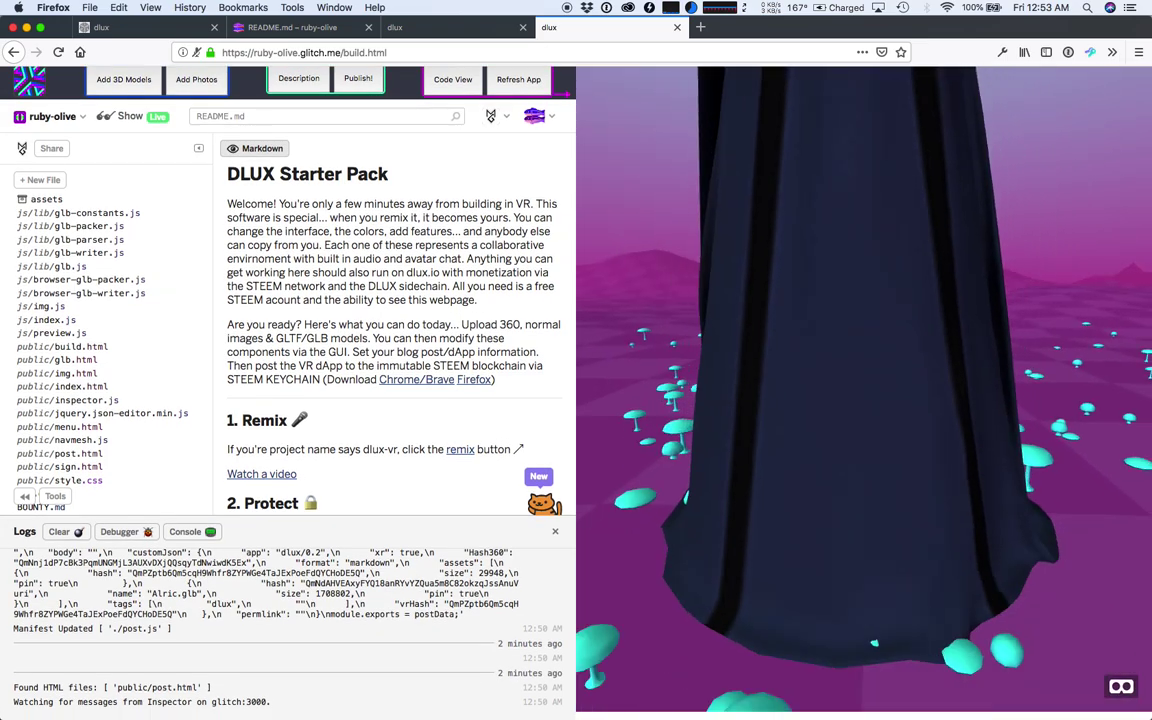
pyautogui.press('Down')
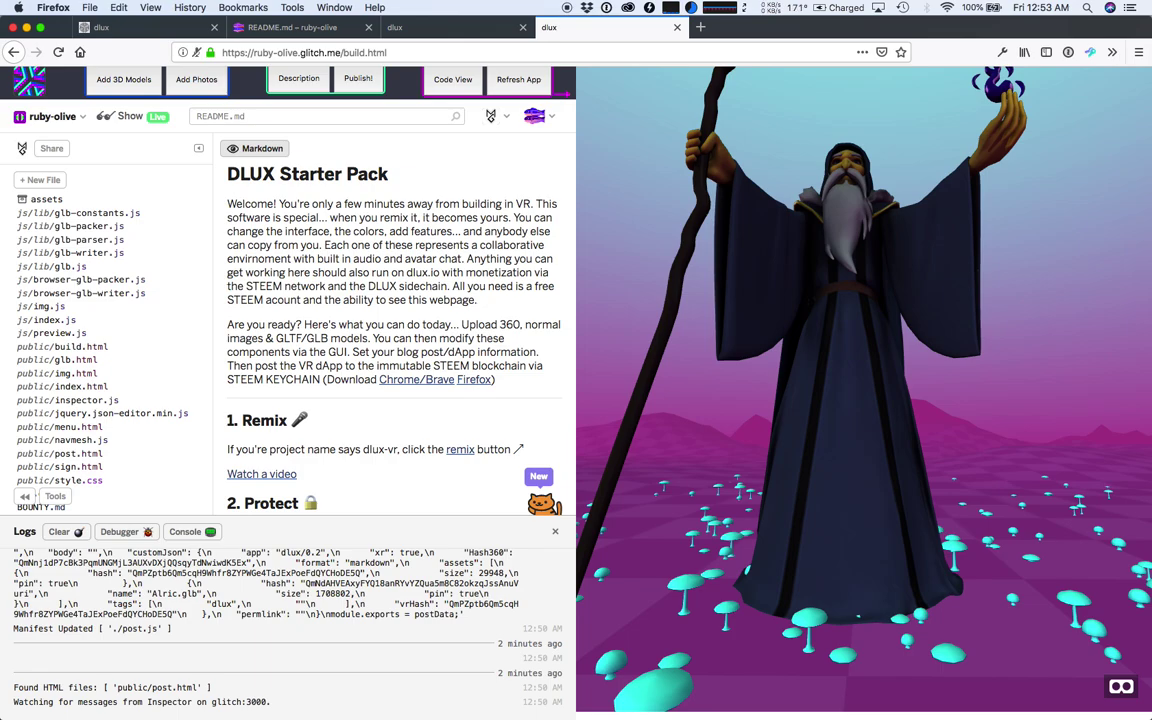
pyautogui.press('Down')
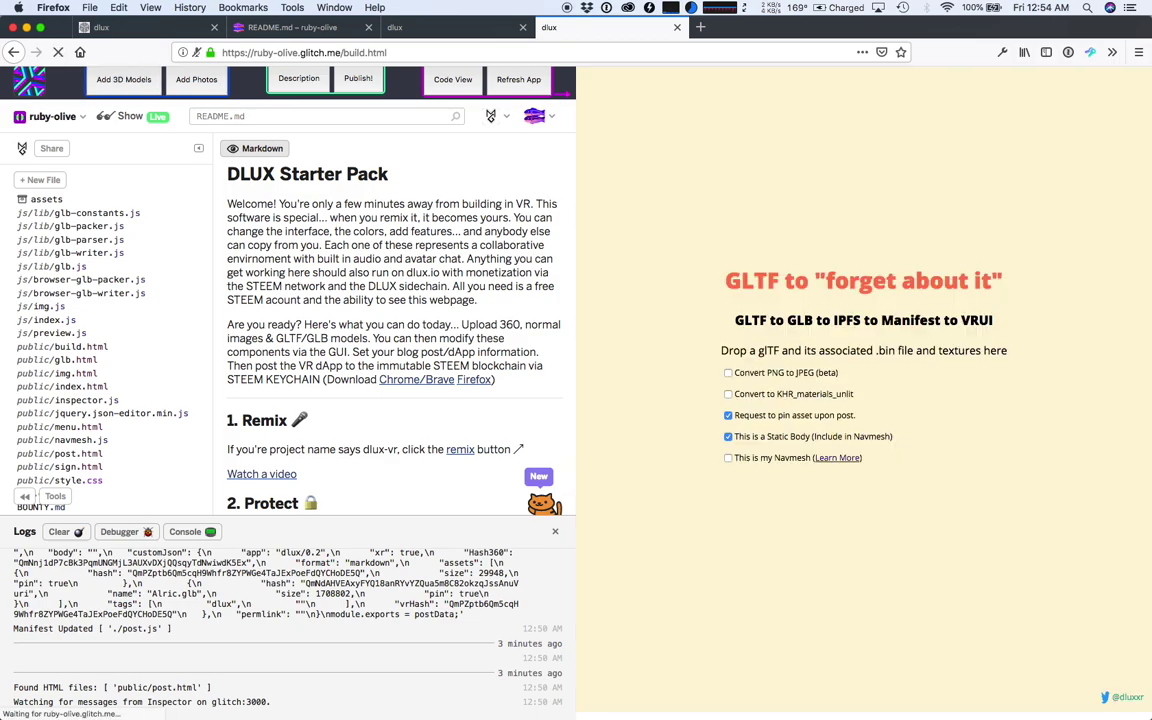
# - Drag Goblin.glb from Finder onto the GLTF drop zone, adding it to the manifest at size 1556460
pyautogui.press('super+Tab')
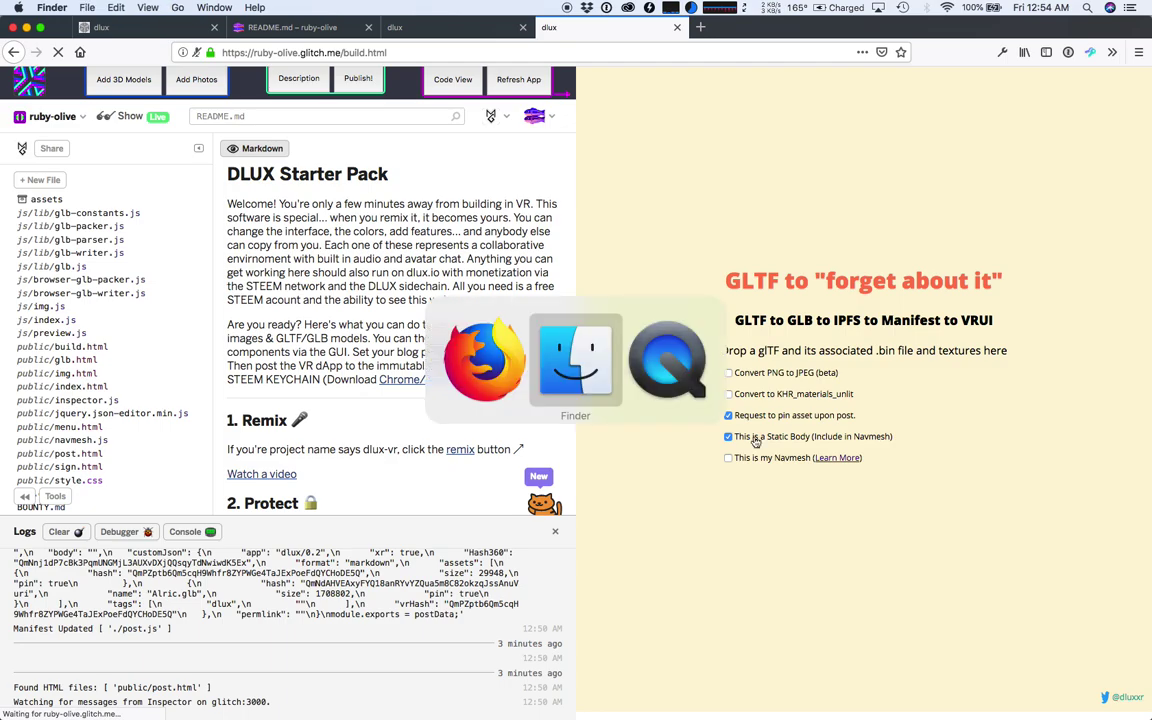
pyautogui.click(908, 262)
pyautogui.moveTo(911, 267); pyautogui.dragTo(757, 163)
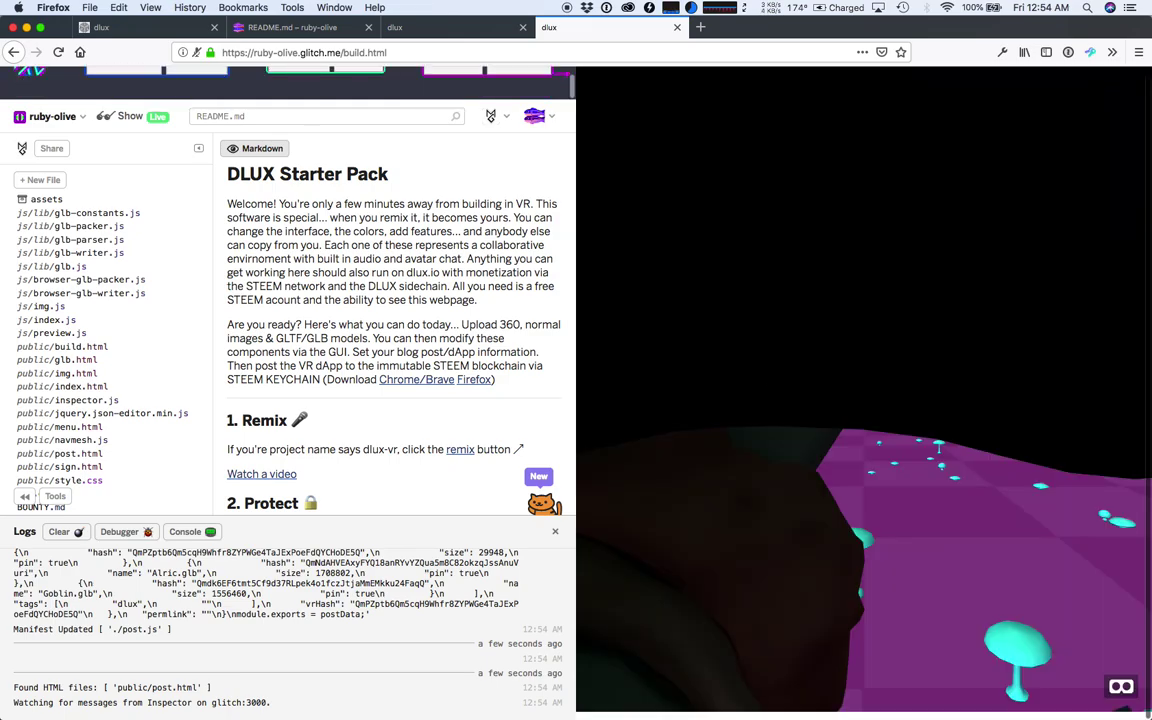
# - Look around the scene at the goblin beside the wizard, then return to the scene inspector tab
pyautogui.click(769, 379)
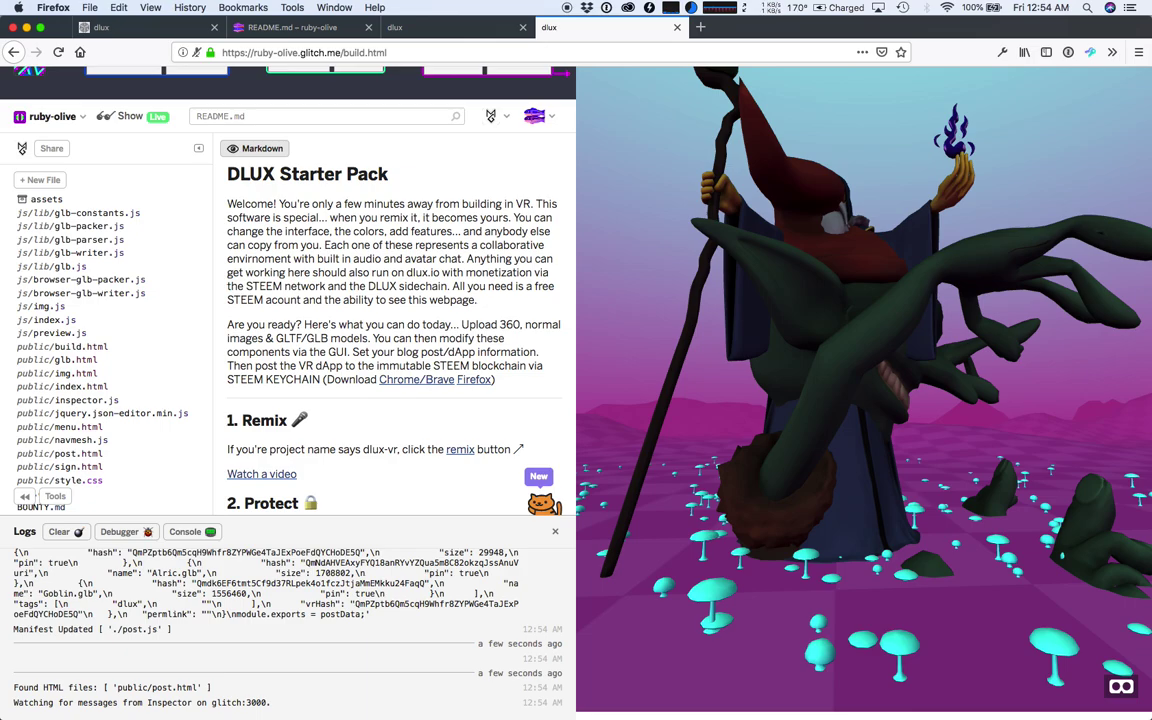
pyautogui.scroll(1, 864, 390)
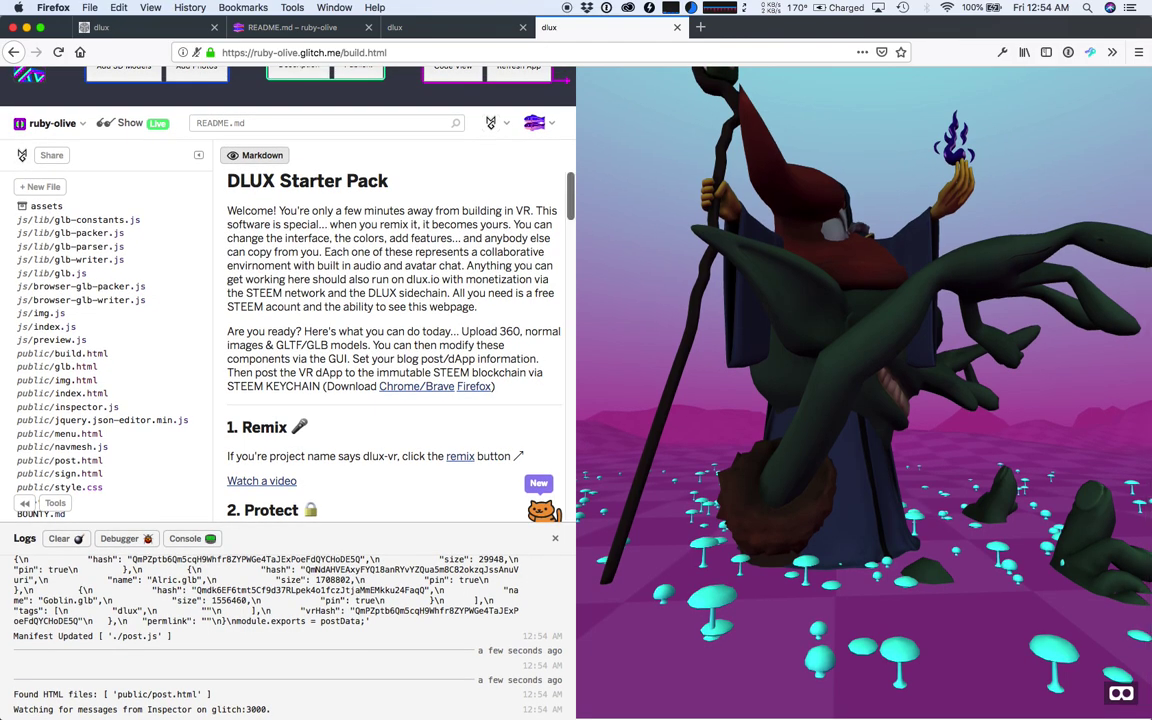
pyautogui.click(448, 27)
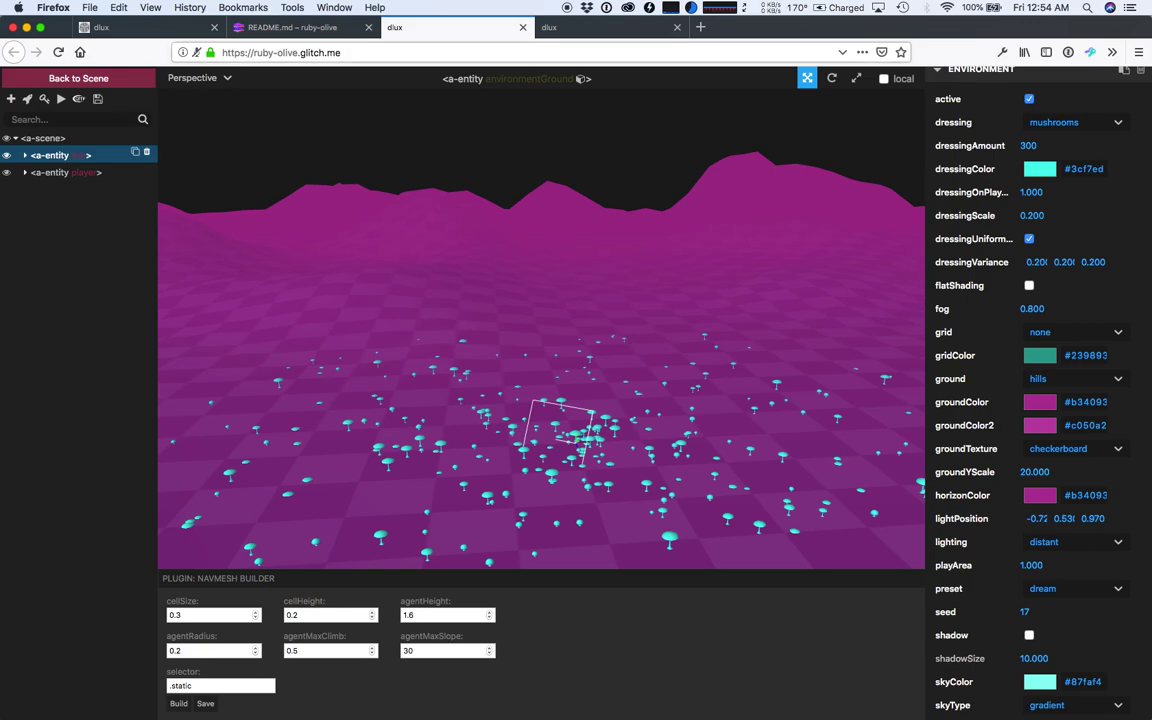
# - Reload the scene, decline microphone access, and open the Inspector listing entities ag2 and ag3
pyautogui.press('super+r')
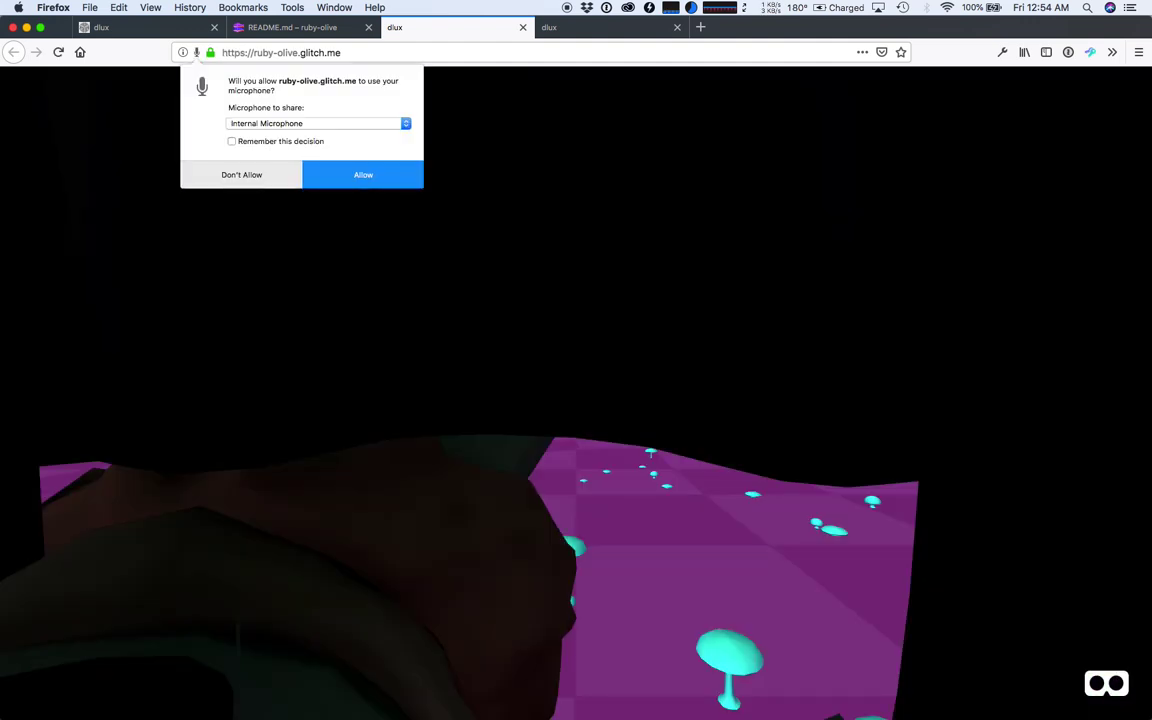
pyautogui.click(242, 175)
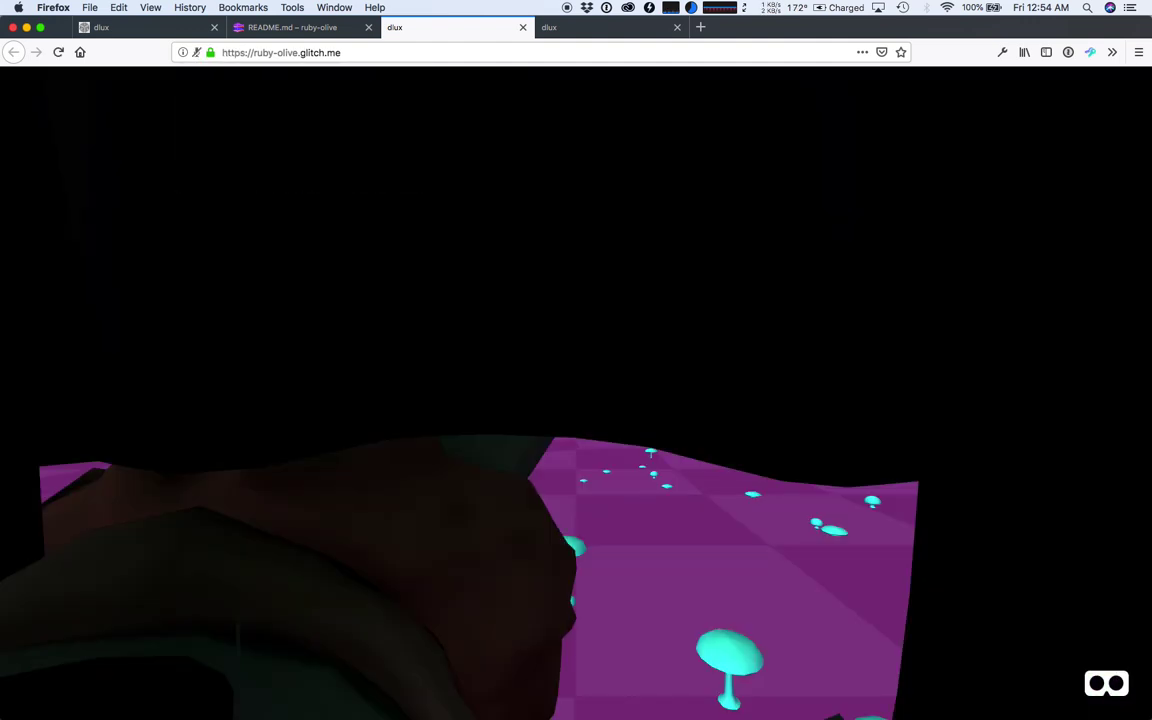
pyautogui.click(242, 175)
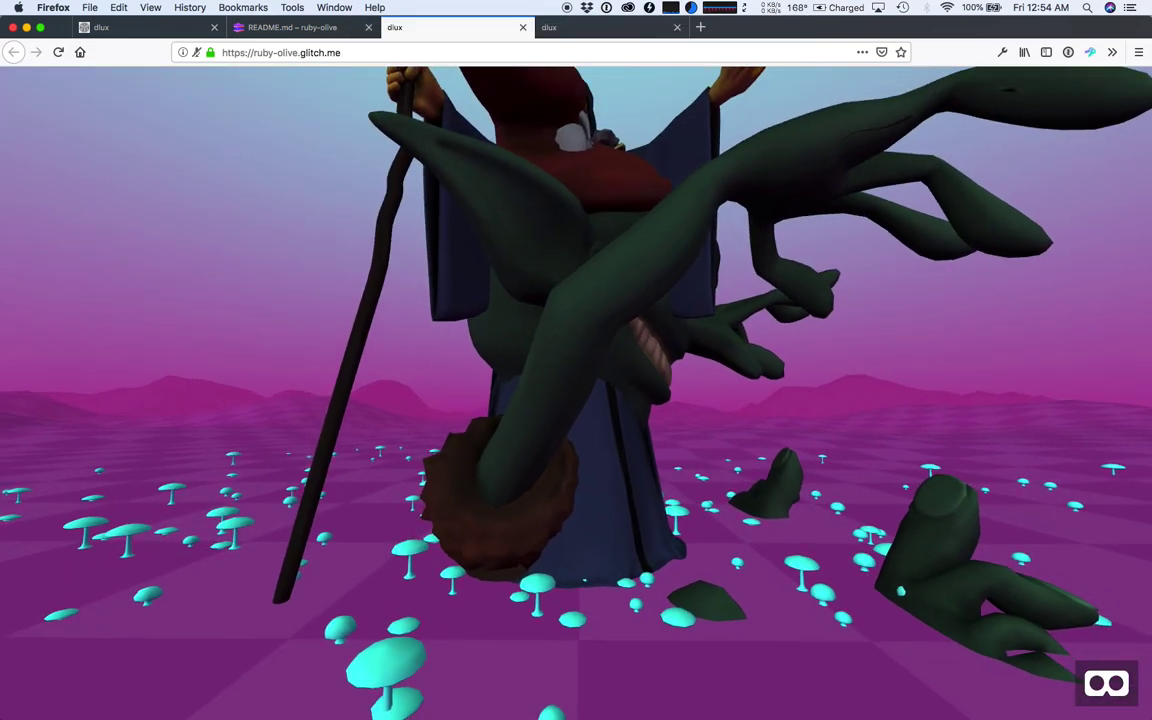
pyautogui.hotkey('ctrl', 'alt', 'i')
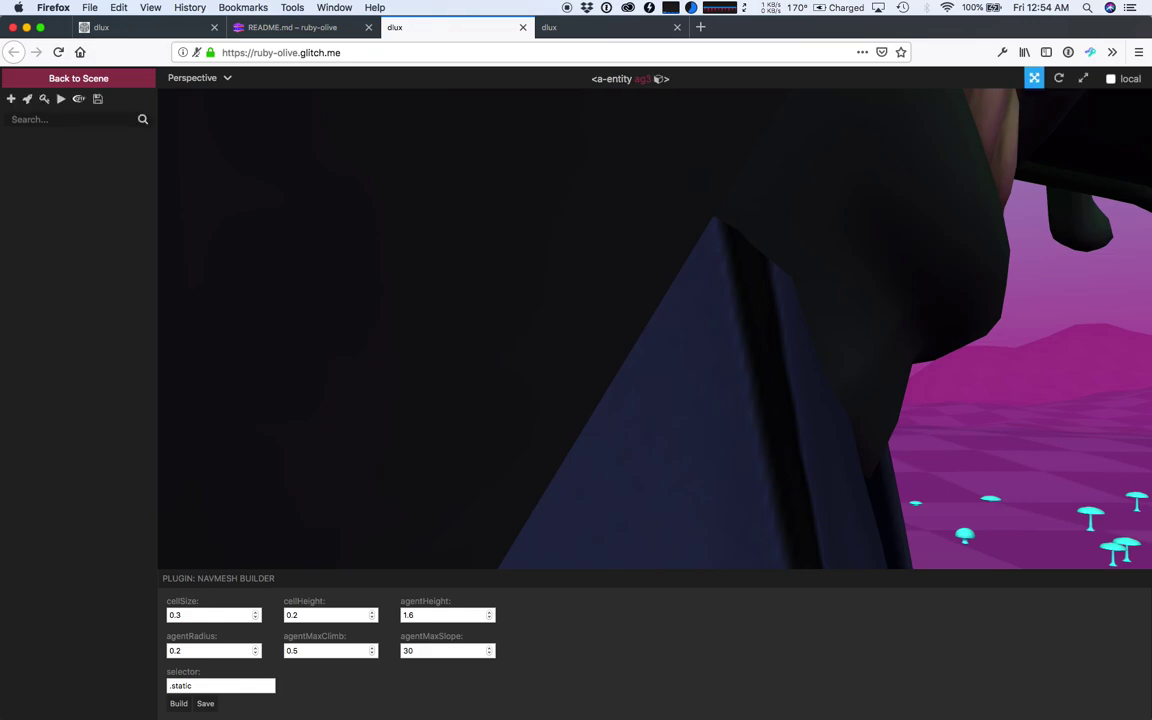
# - Select wizard entity ag2 and drag it left along X to about -5.5, clear of the goblin
pyautogui.doubleClick(586, 283)
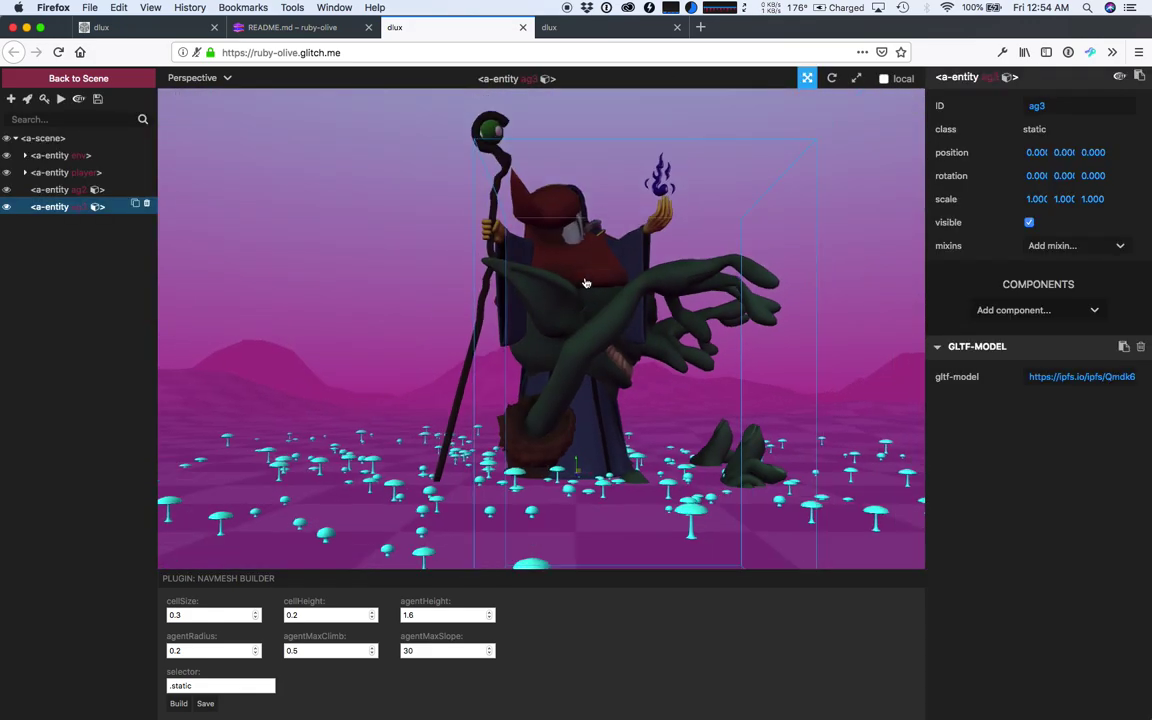
pyautogui.moveTo(496, 260); pyautogui.dragTo(555, 346)
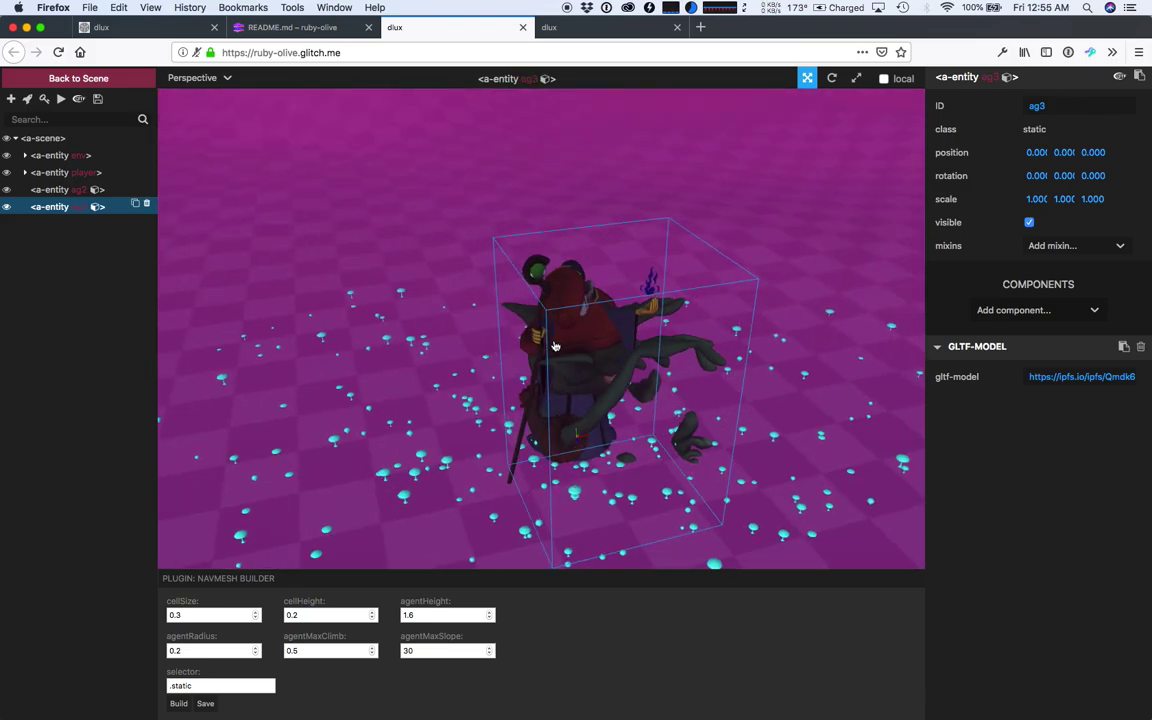
pyautogui.click(50, 190)
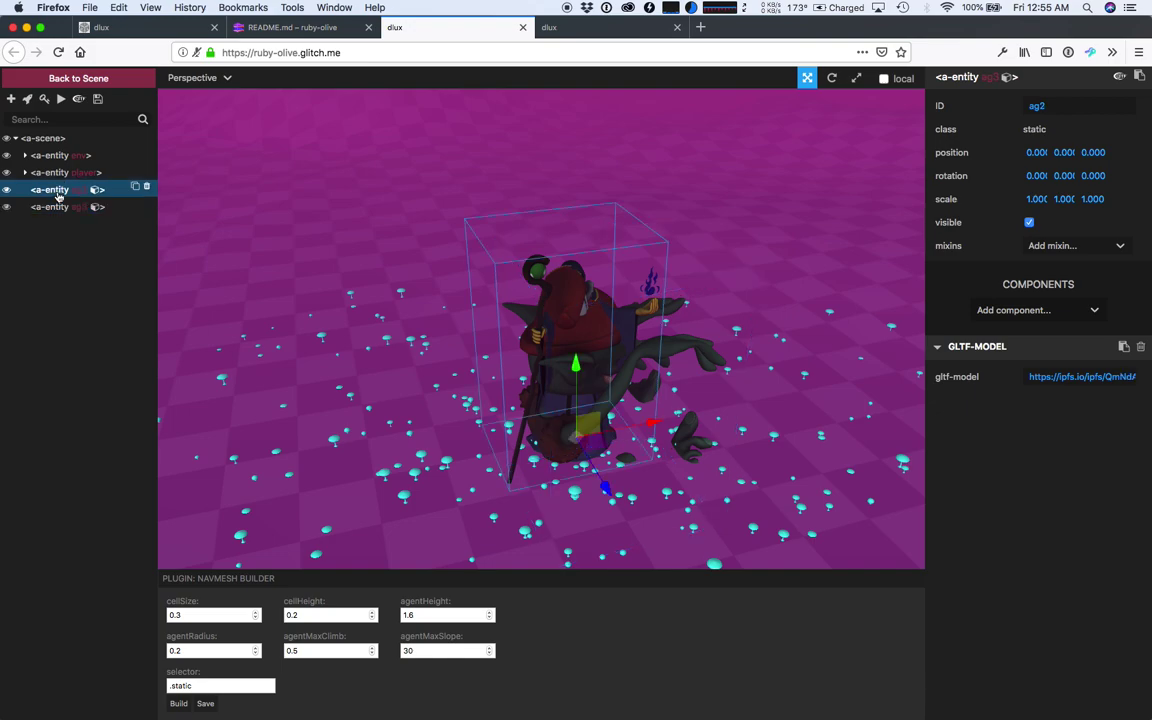
pyautogui.click(59, 207)
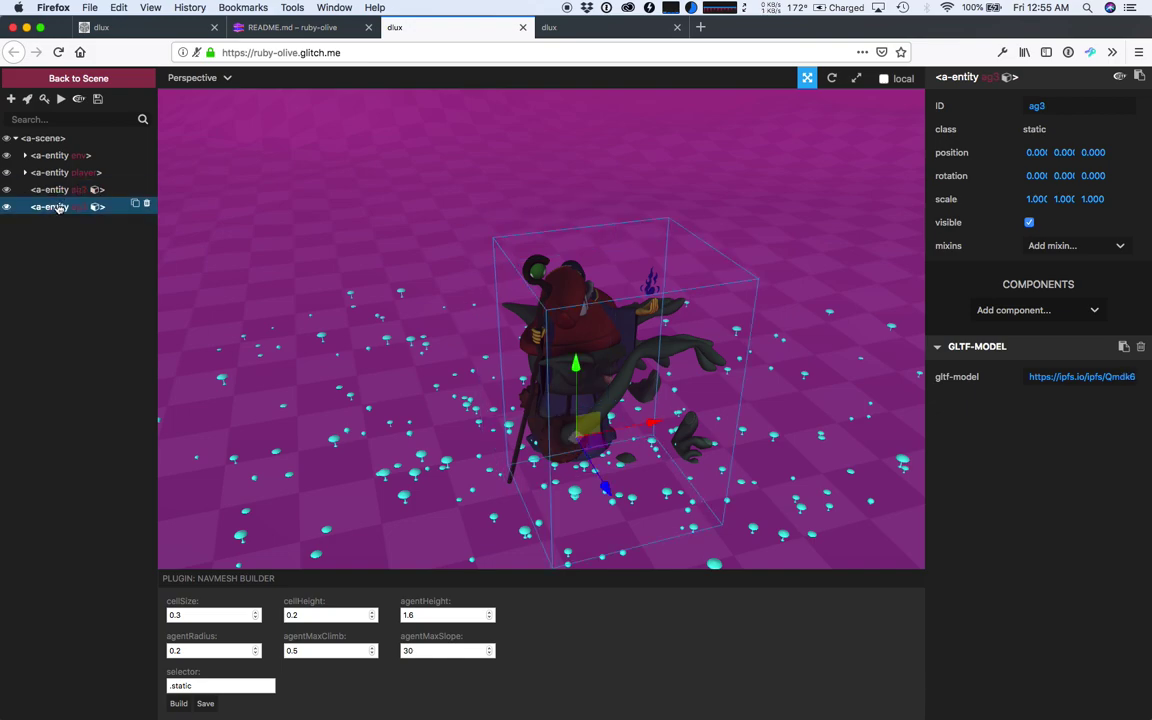
pyautogui.click(49, 189)
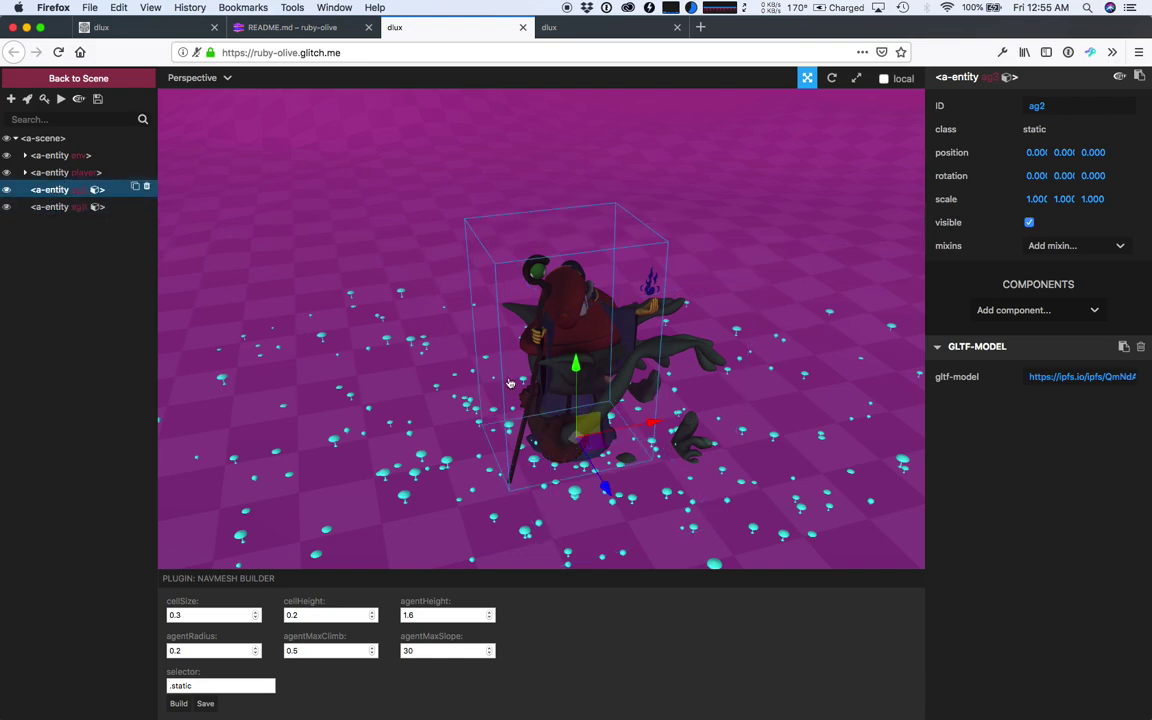
pyautogui.moveTo(650, 424); pyautogui.dragTo(479, 460)
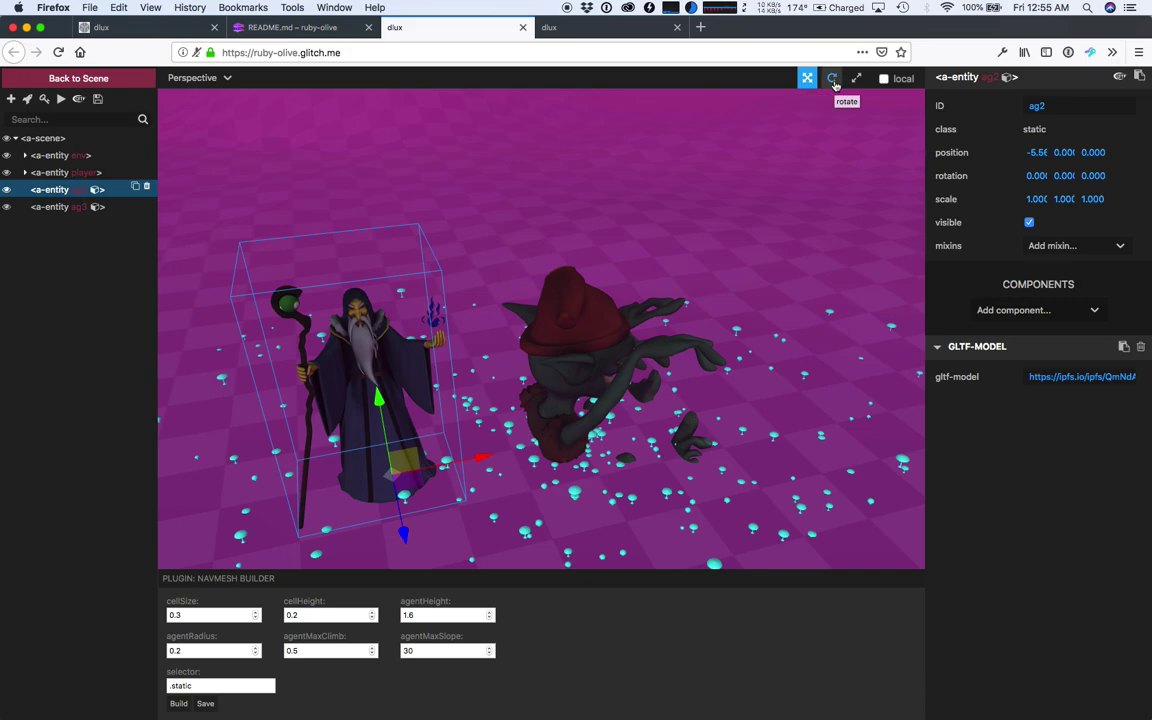
# - Rotate wizard ag2 about 38° on Y and goblin ag3 to 180, -48.2, 180 so they face each other
pyautogui.click(833, 80)
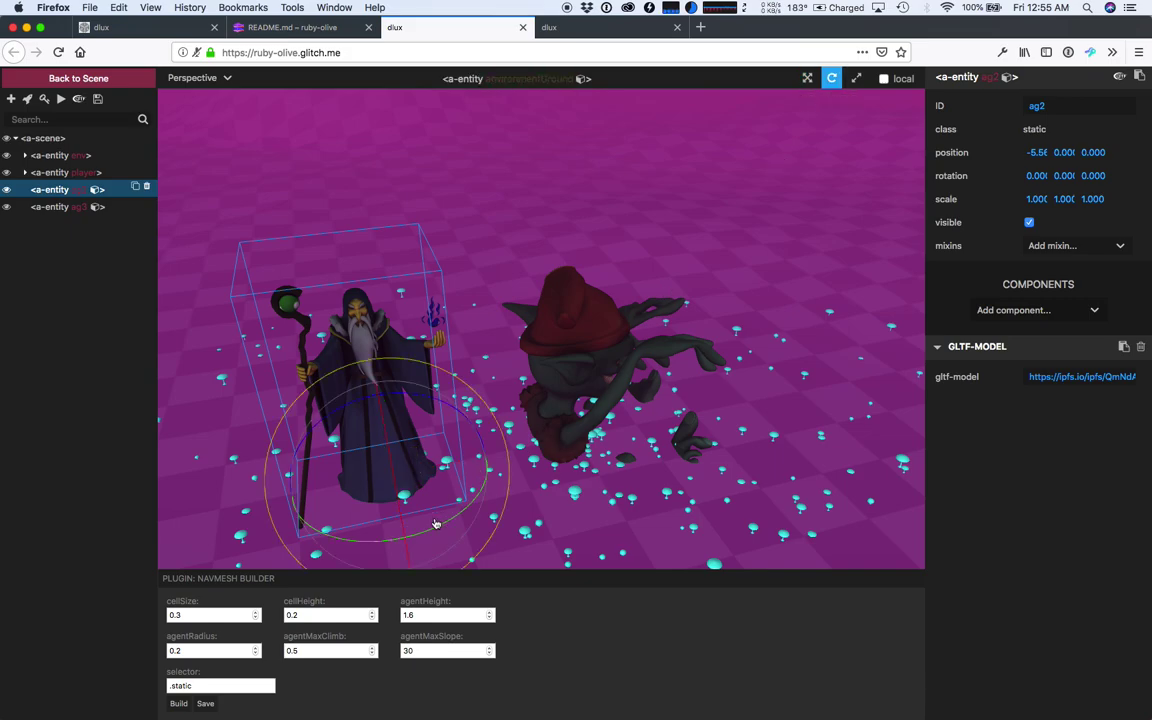
pyautogui.moveTo(437, 524); pyautogui.dragTo(467, 492)
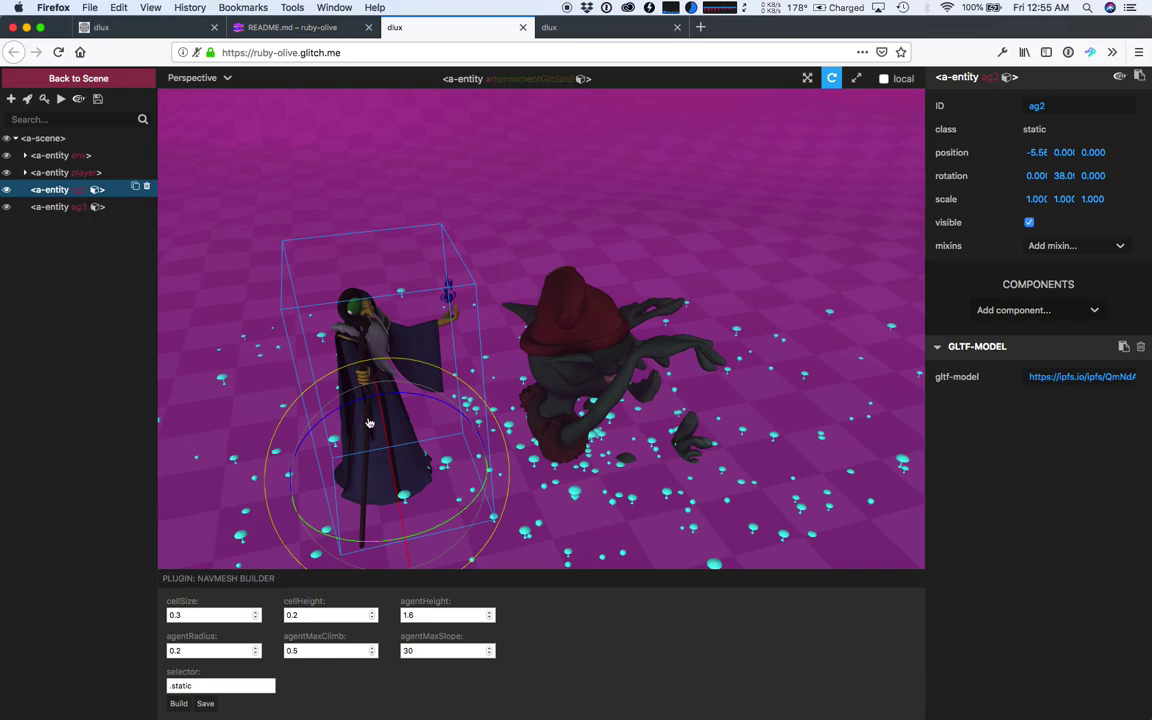
pyautogui.click(55, 207)
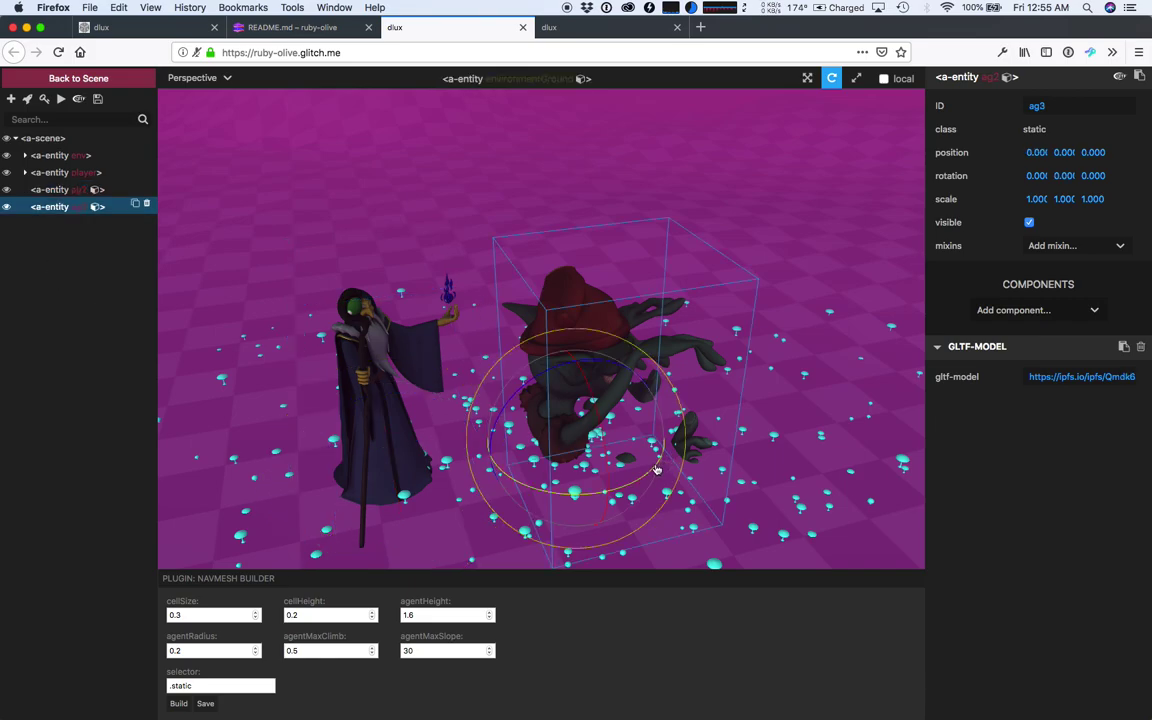
pyautogui.moveTo(655, 470); pyautogui.dragTo(421, 472)
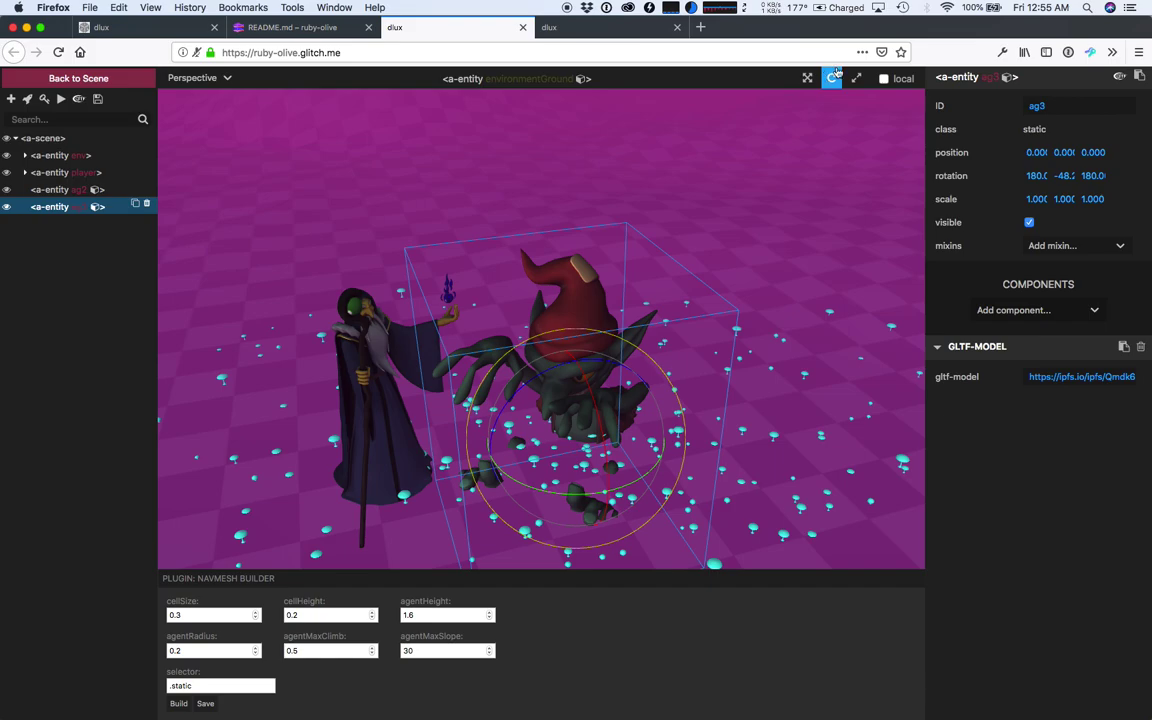
# - Scale goblin ag3 to about 0.6 and move it to roughly -0.73, 2.41, -4.09 beside the wizard's hand
pyautogui.click(855, 79)
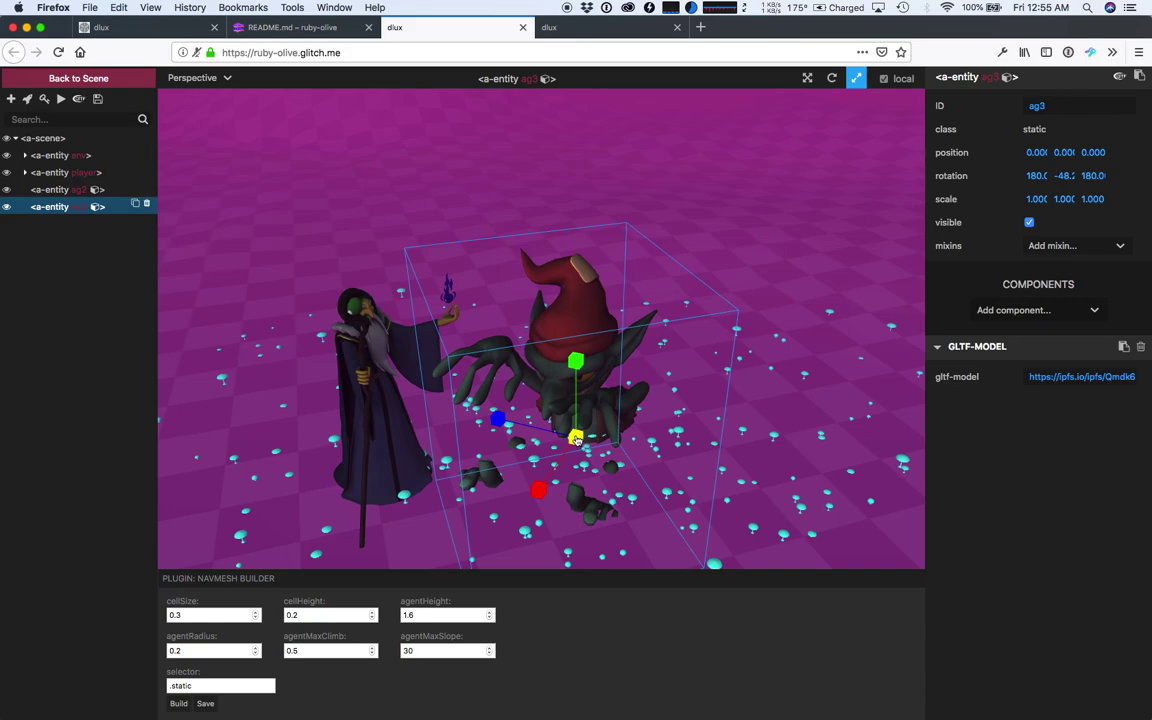
pyautogui.moveTo(577, 440); pyautogui.dragTo(577, 457)
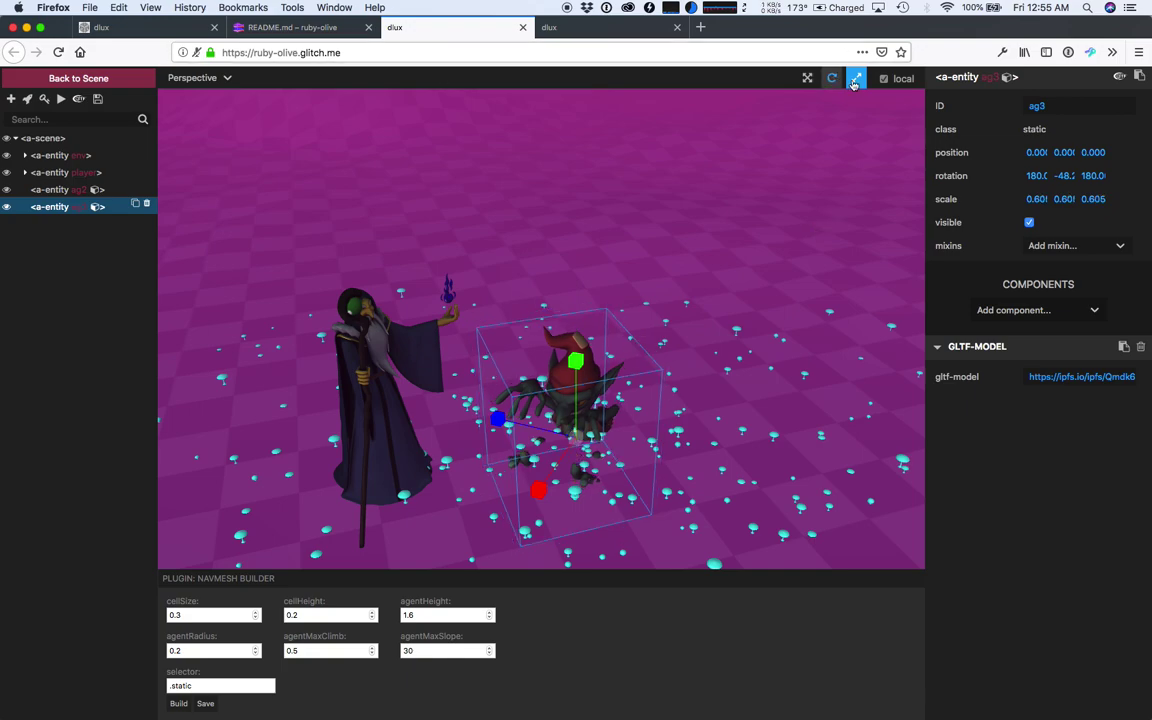
pyautogui.click(808, 82)
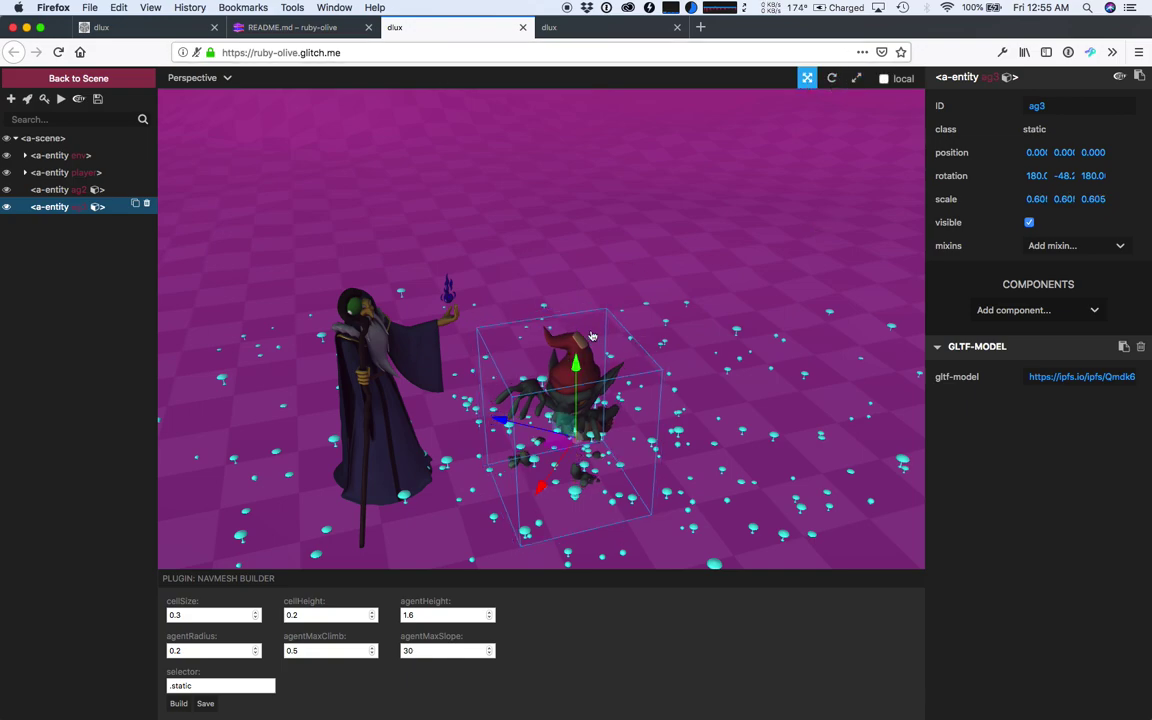
pyautogui.moveTo(574, 360); pyautogui.dragTo(543, 283)
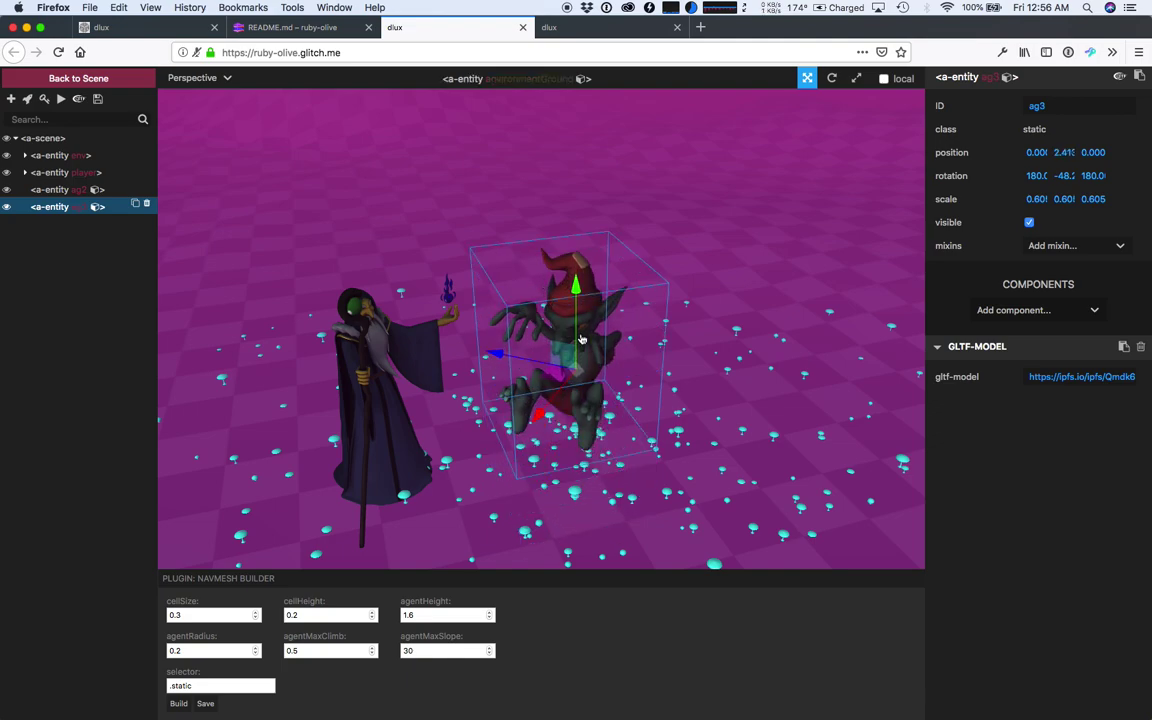
pyautogui.moveTo(635, 412); pyautogui.dragTo(579, 400)
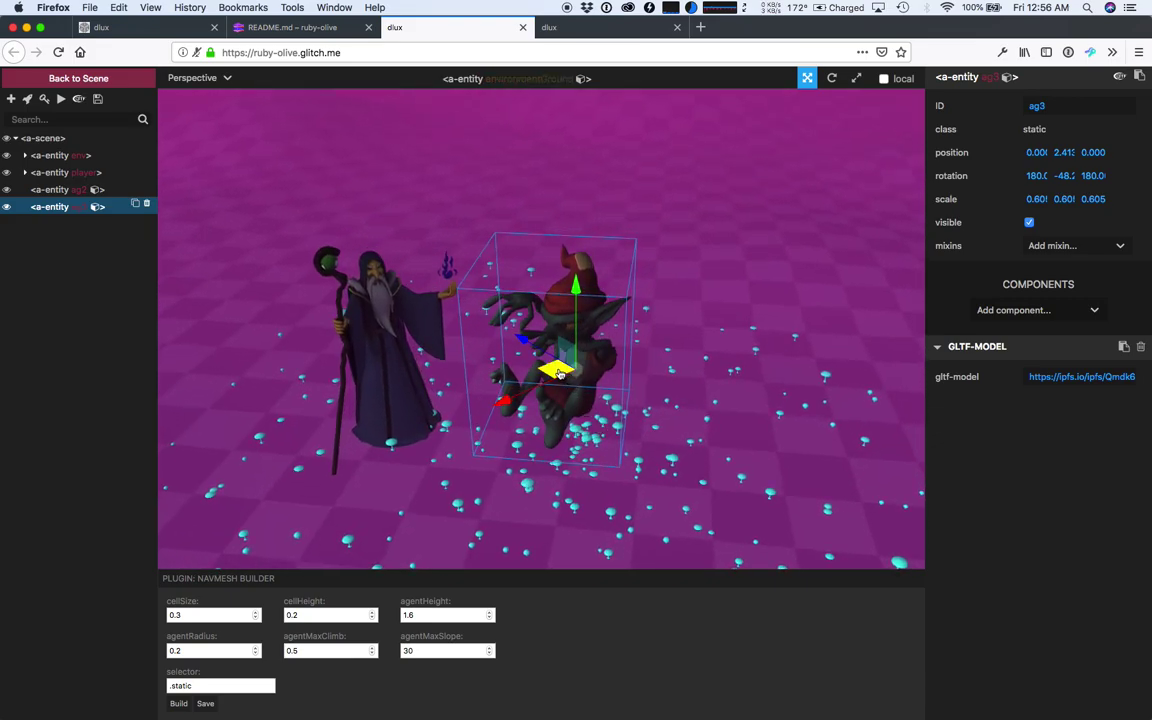
pyautogui.moveTo(559, 374); pyautogui.dragTo(497, 292)
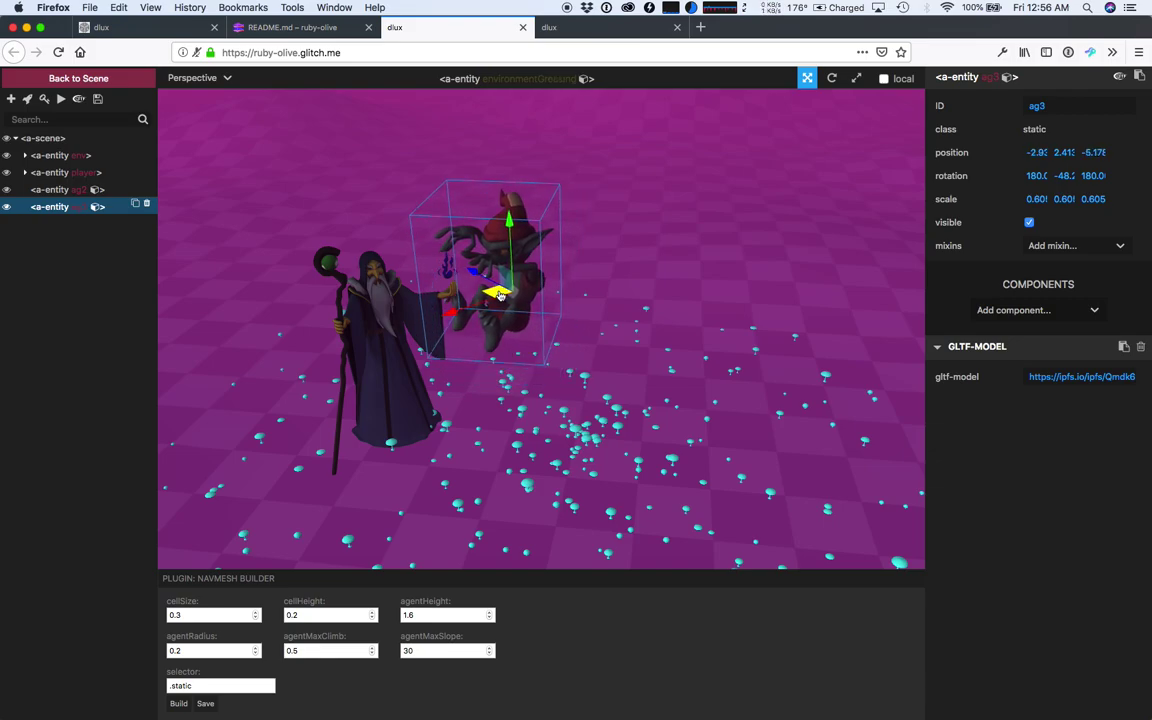
pyautogui.moveTo(475, 398); pyautogui.dragTo(649, 453)
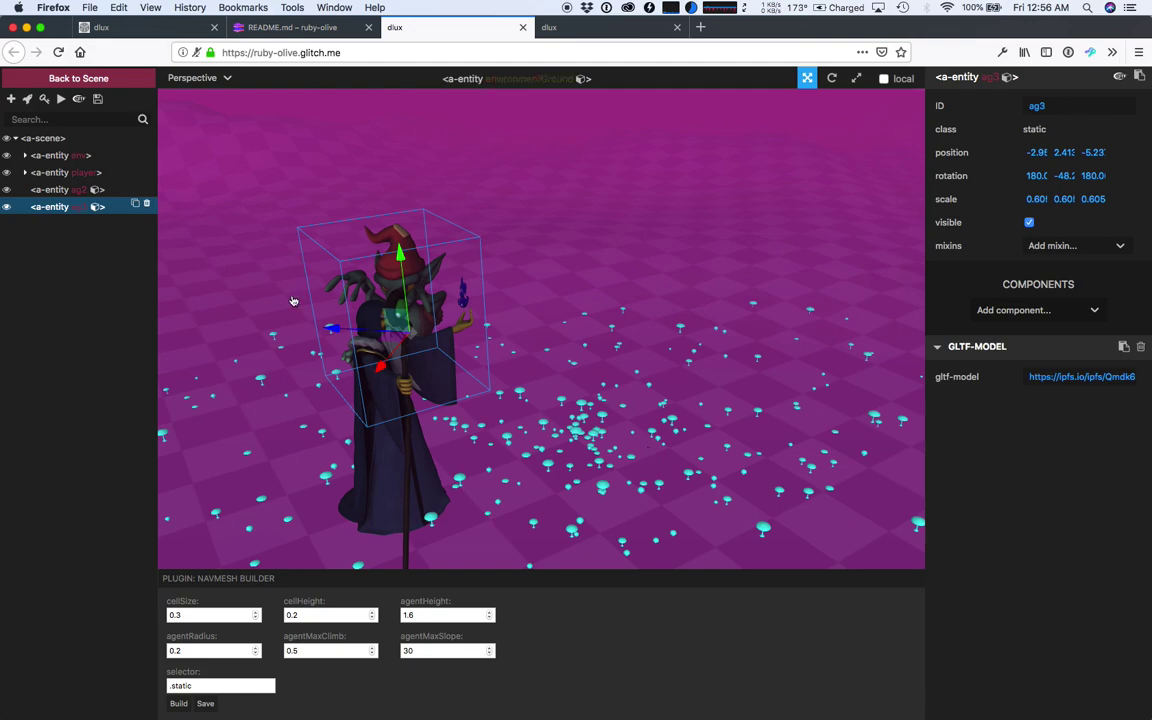
pyautogui.moveTo(330, 360); pyautogui.dragTo(483, 355)
pyautogui.moveTo(680, 486); pyautogui.dragTo(478, 465)
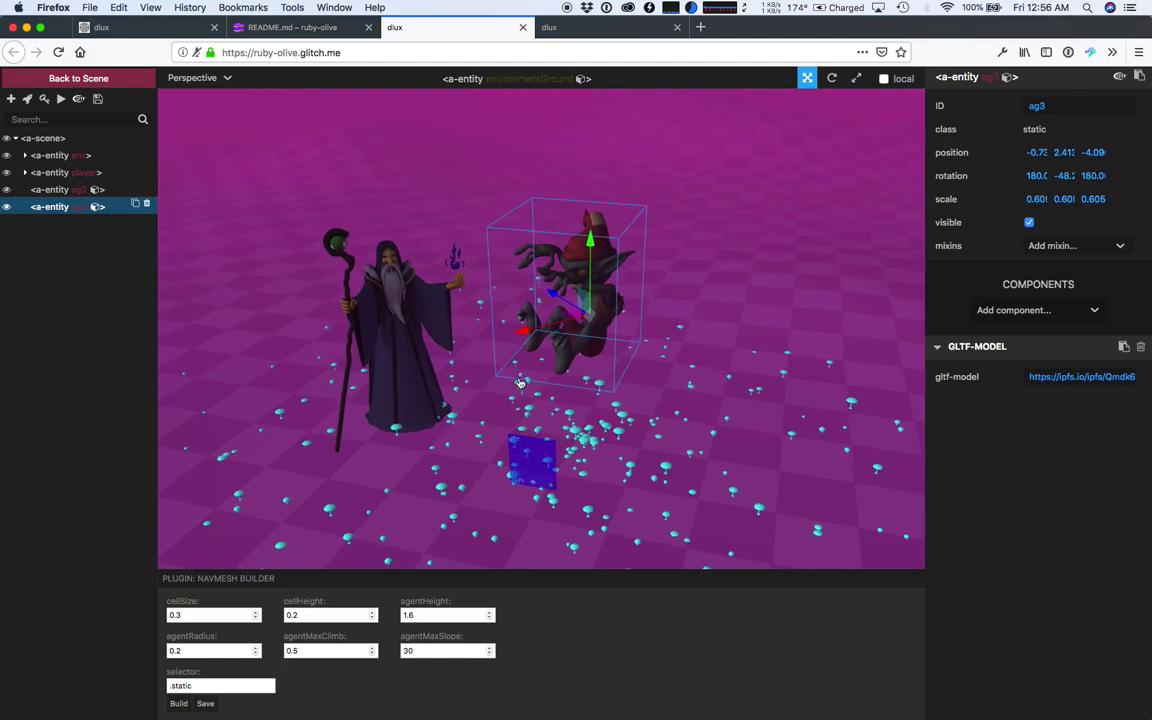
# - Rotate wizard ag2 from 38° to about 65.2° on Y, then bring up the build preview tab
pyautogui.click(368, 344)
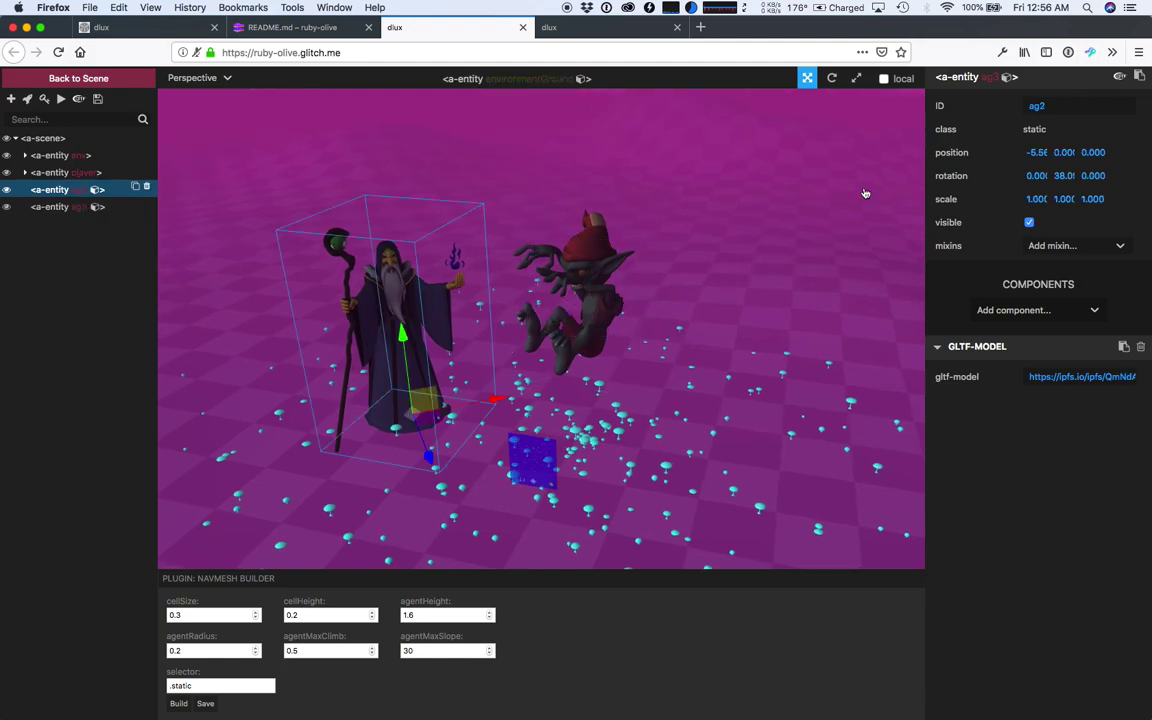
pyautogui.click(832, 79)
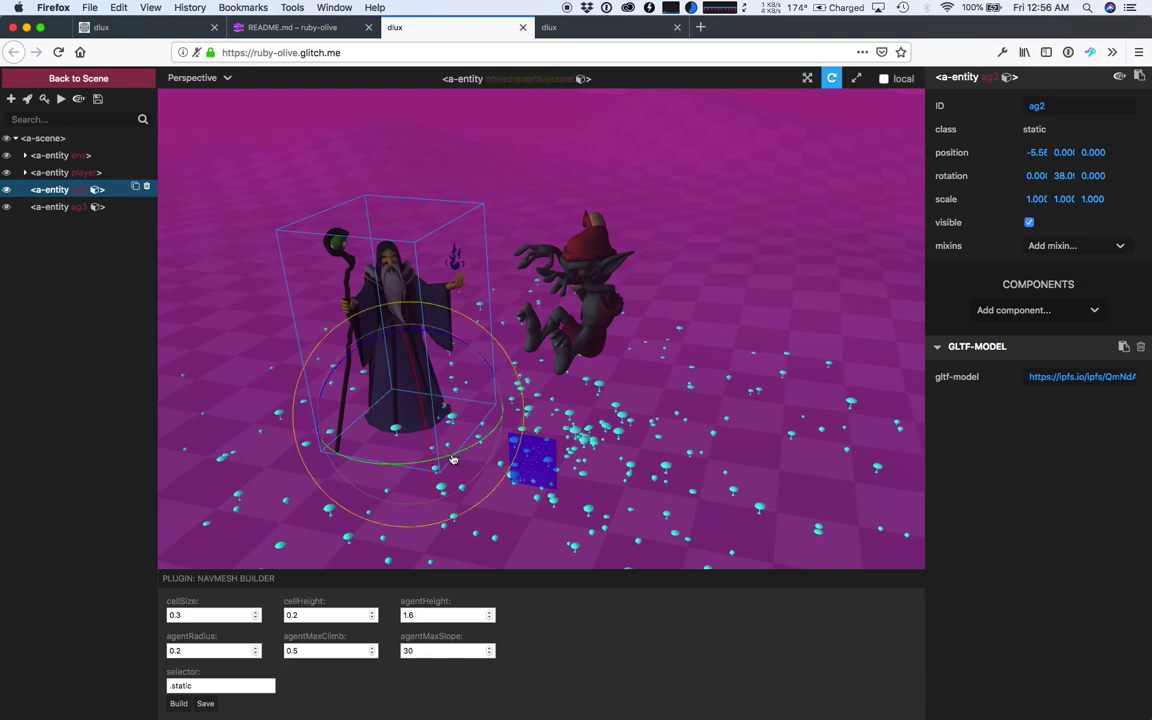
pyautogui.moveTo(460, 453); pyautogui.dragTo(499, 442)
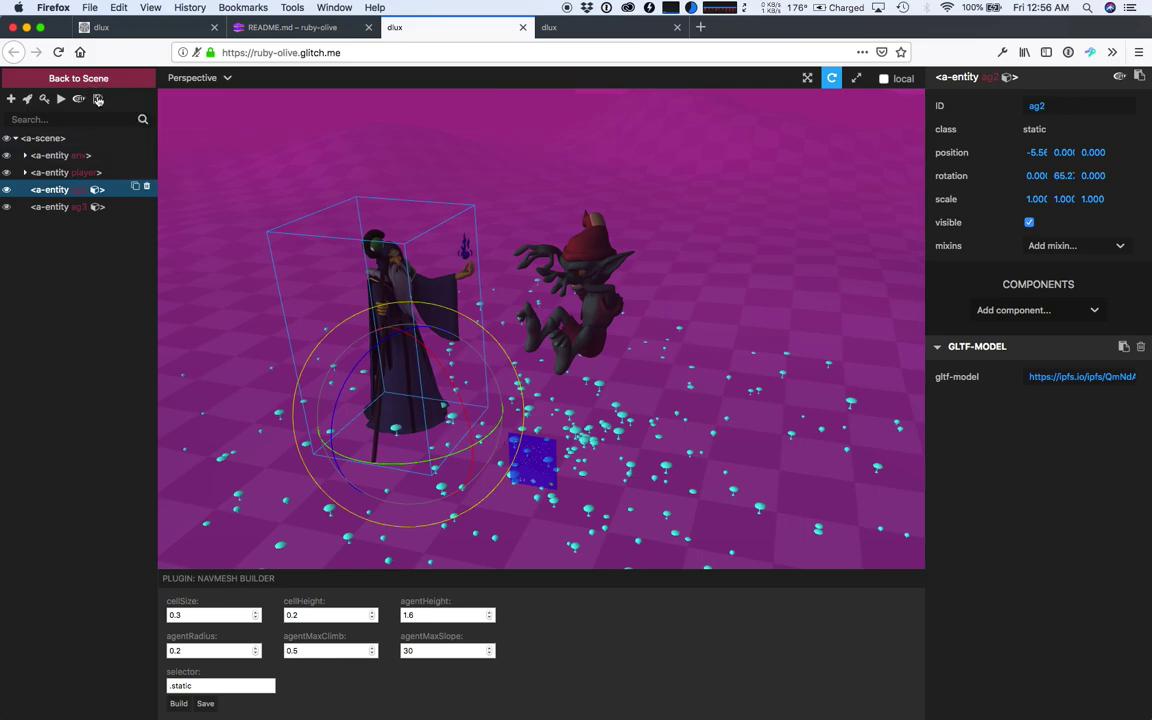
pyautogui.click(580, 30)
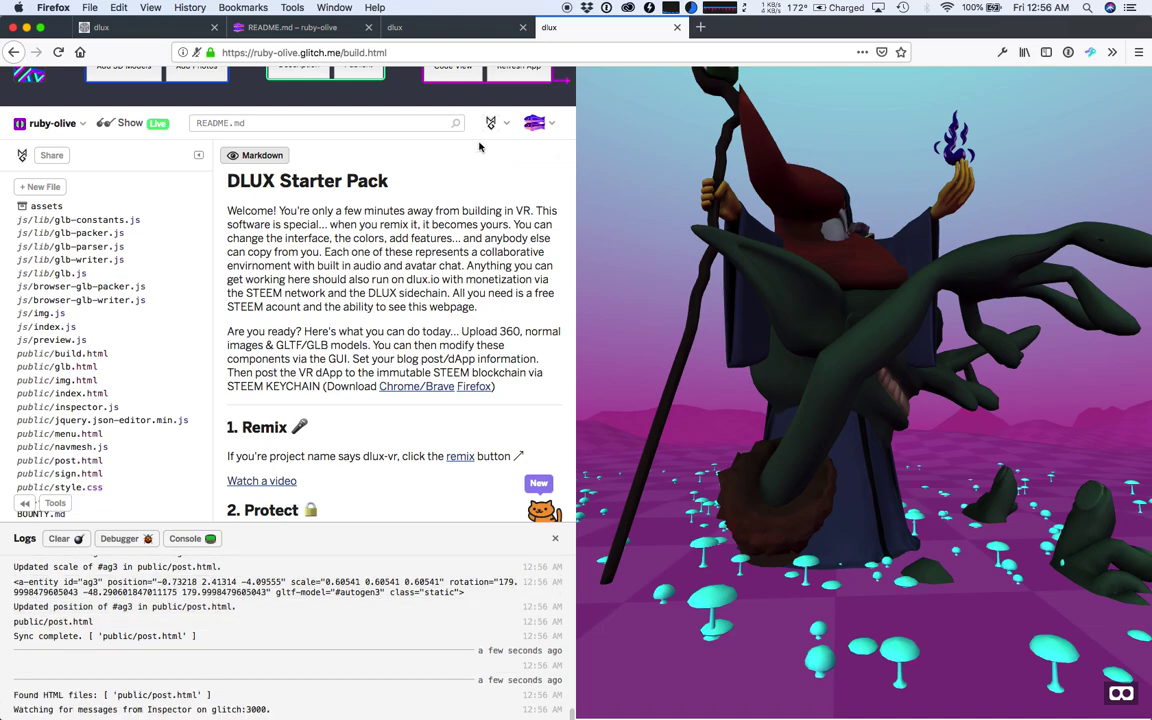
# - Reload the app preview and walk forward past the wizard toward the goblin
pyautogui.click(510, 73)
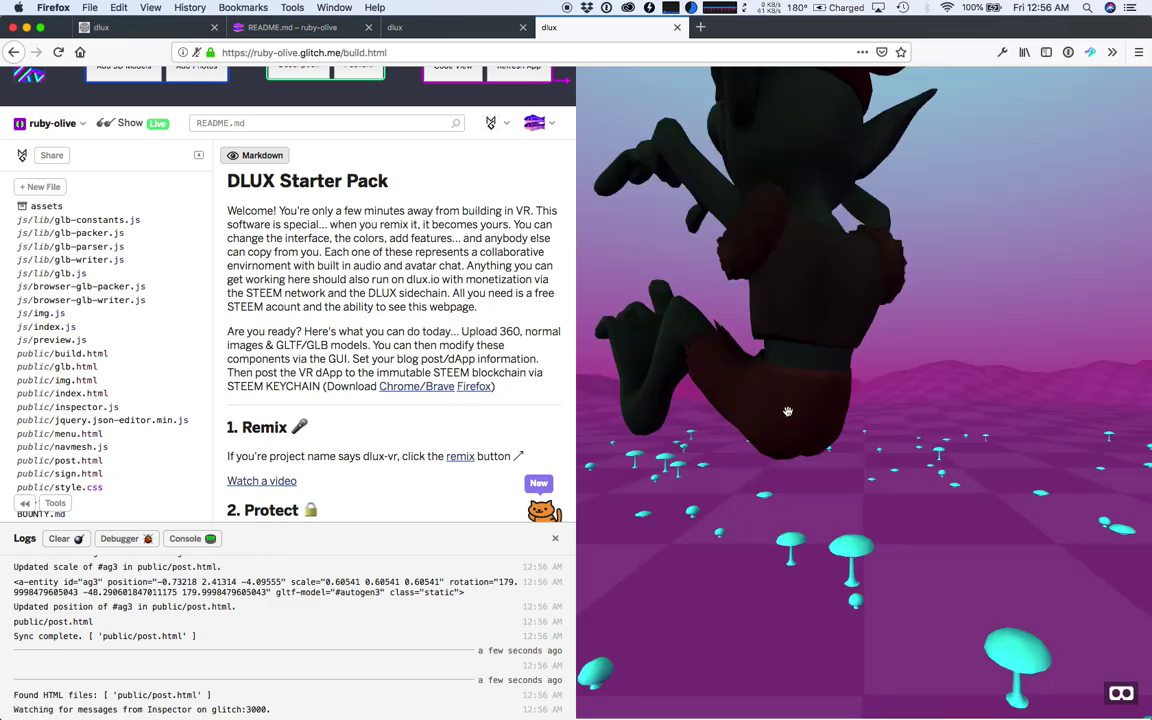
pyautogui.click(813, 461)
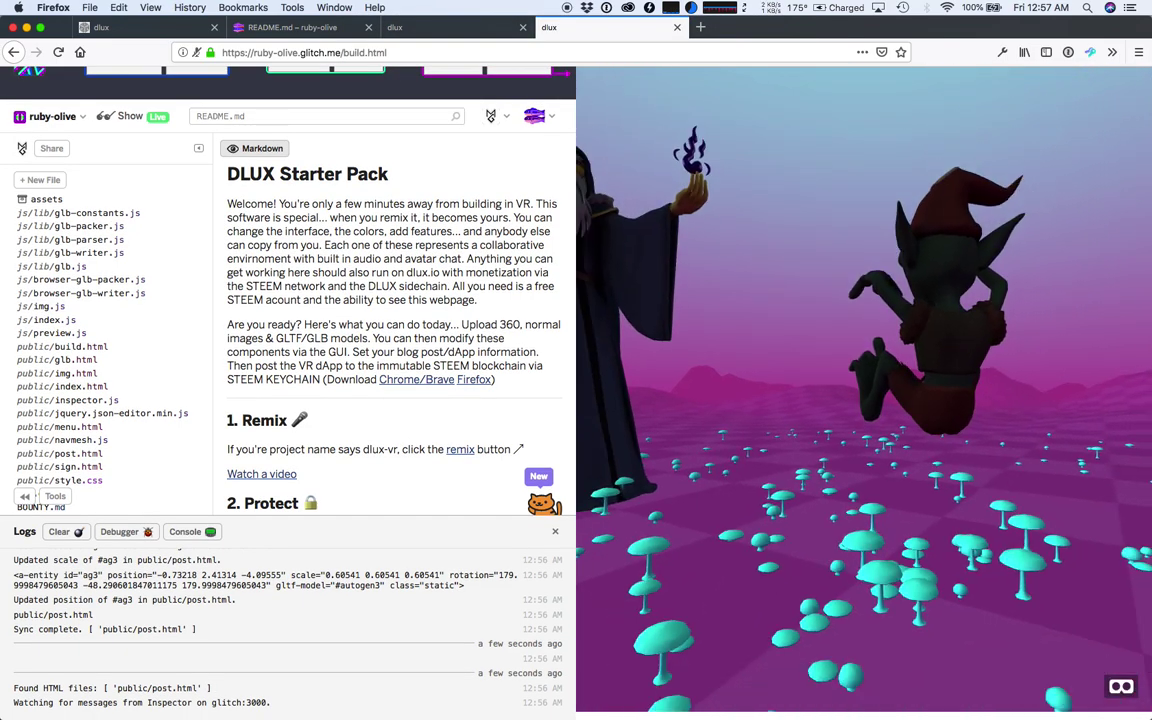
pyautogui.press('Up')
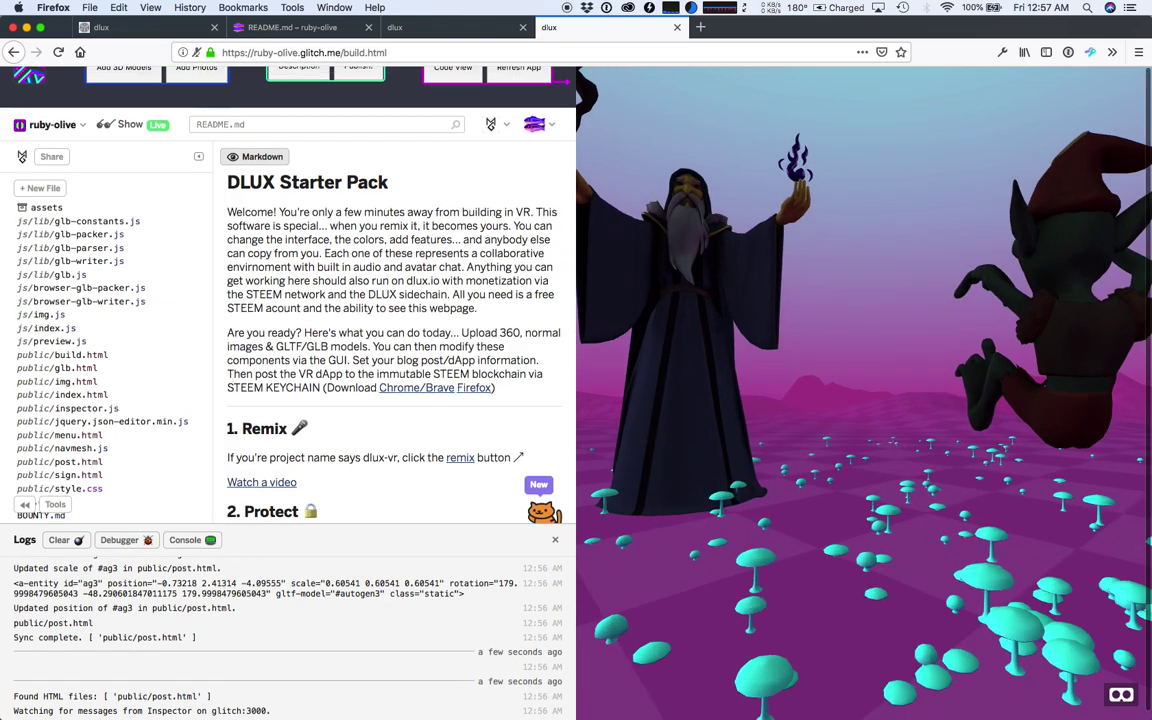
pyautogui.press('w')
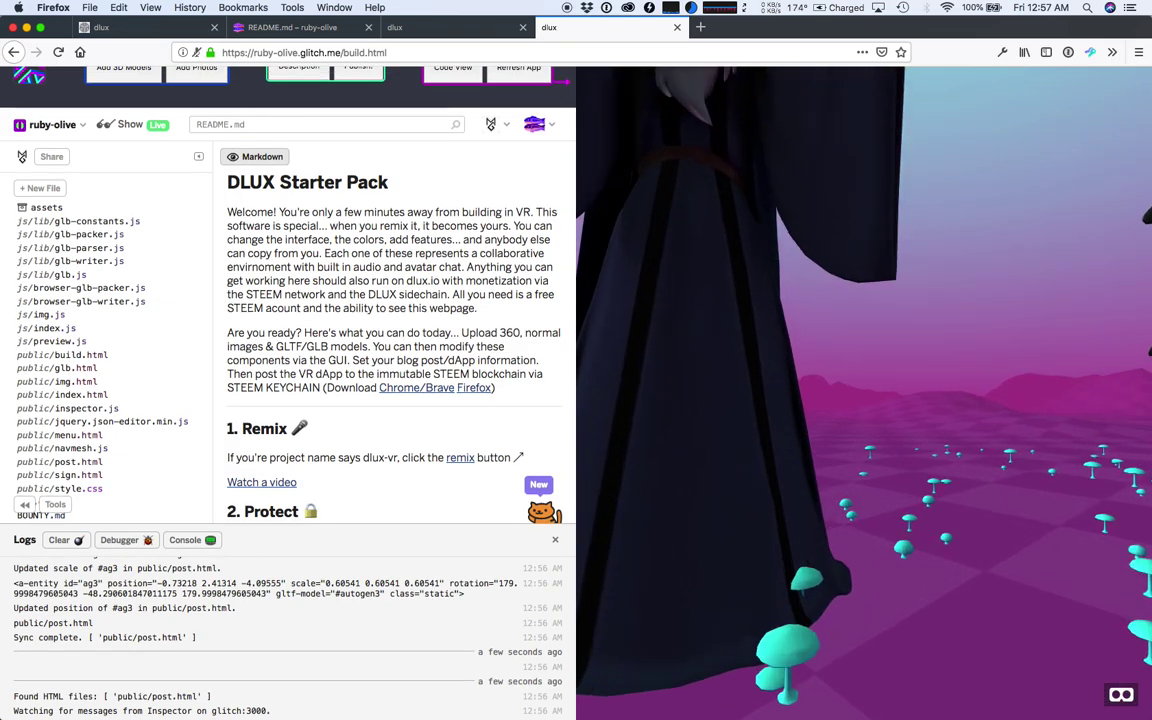
pyautogui.press('w')
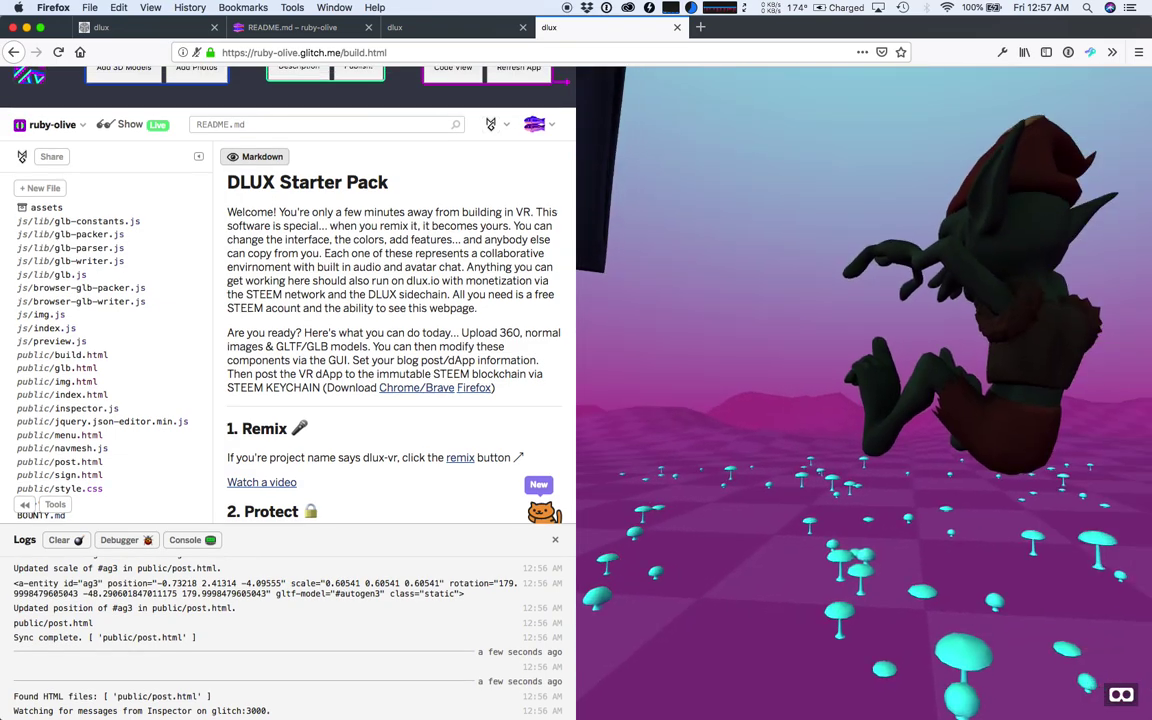
# - Reload the ruby-olive scene page, decline microphone access, and reopen the A-Frame inspector with Ctrl+Alt+I
pyautogui.click(440, 27)
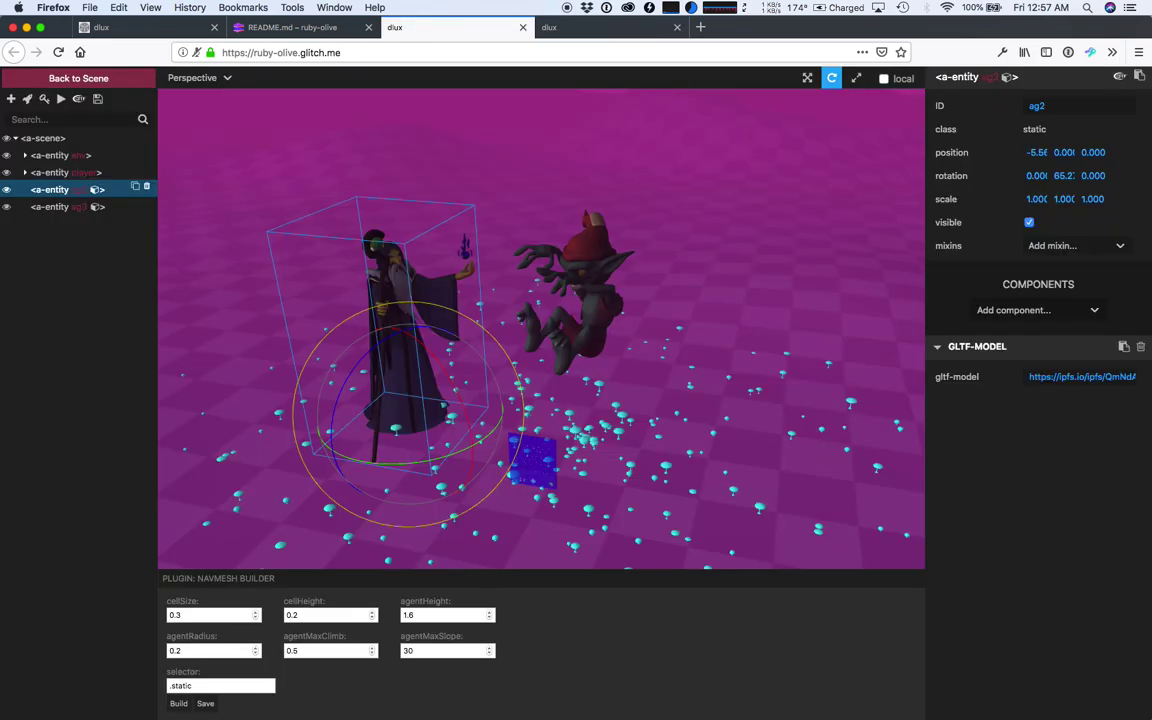
pyautogui.click(58, 52)
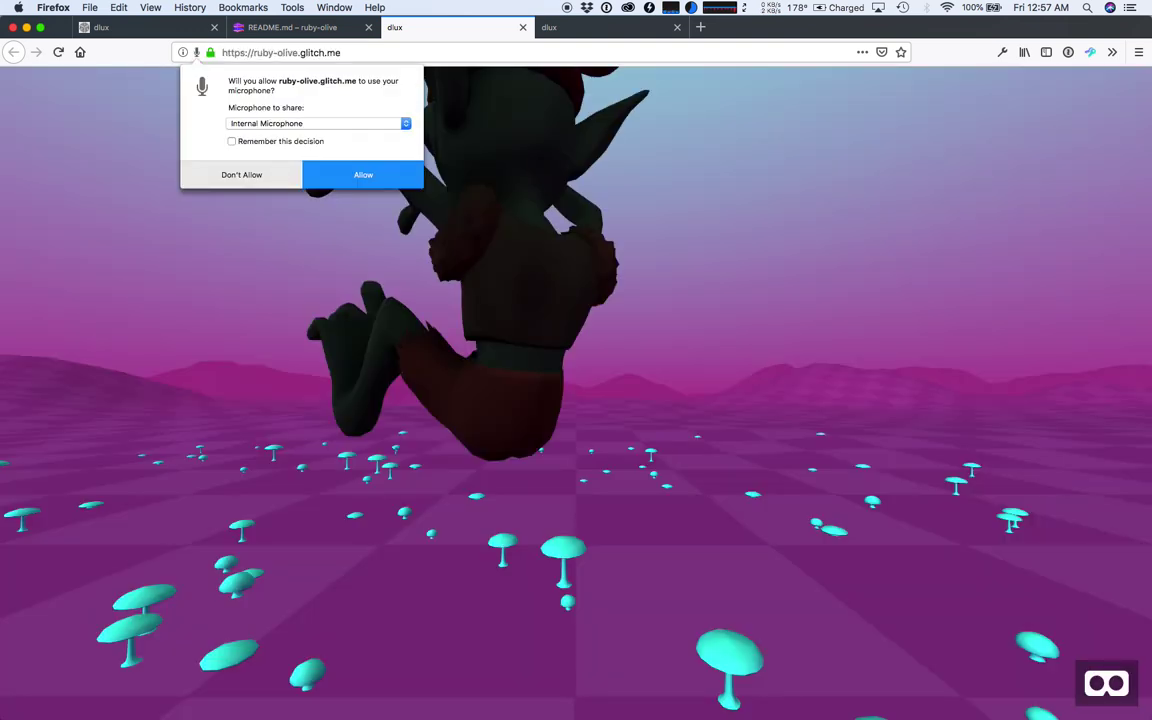
pyautogui.click(241, 174)
pyautogui.click(241, 174)
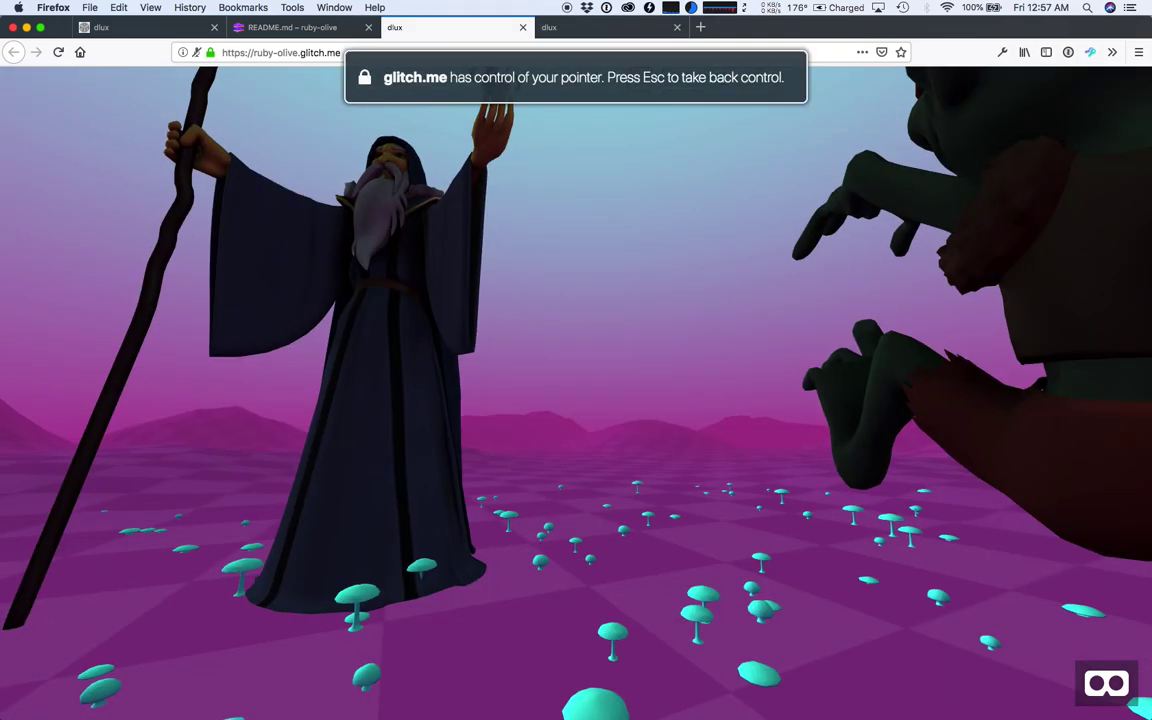
pyautogui.hotkey('ctrl', 'alt', 'i')
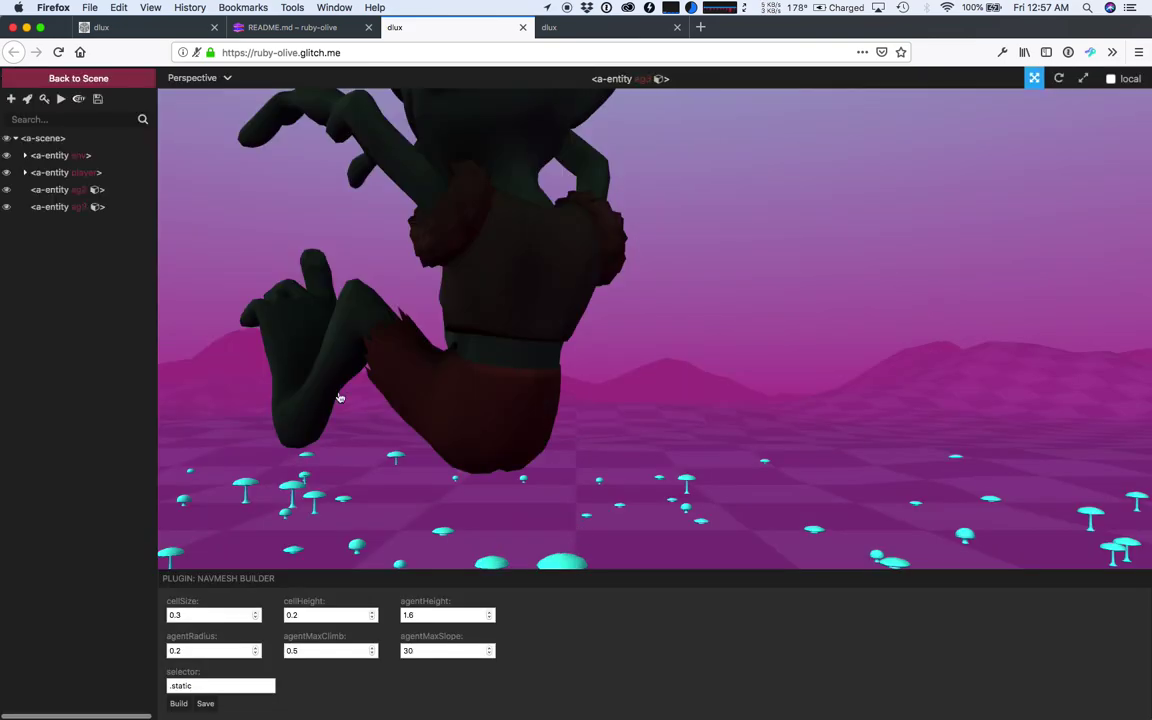
# - Select the upside-down goblin and spin it around its vertical axis to rotation 0, -140, 0
pyautogui.scroll(-5, 339, 398)
pyautogui.click(537, 492)
pyautogui.moveTo(537, 492); pyautogui.dragTo(614, 356)
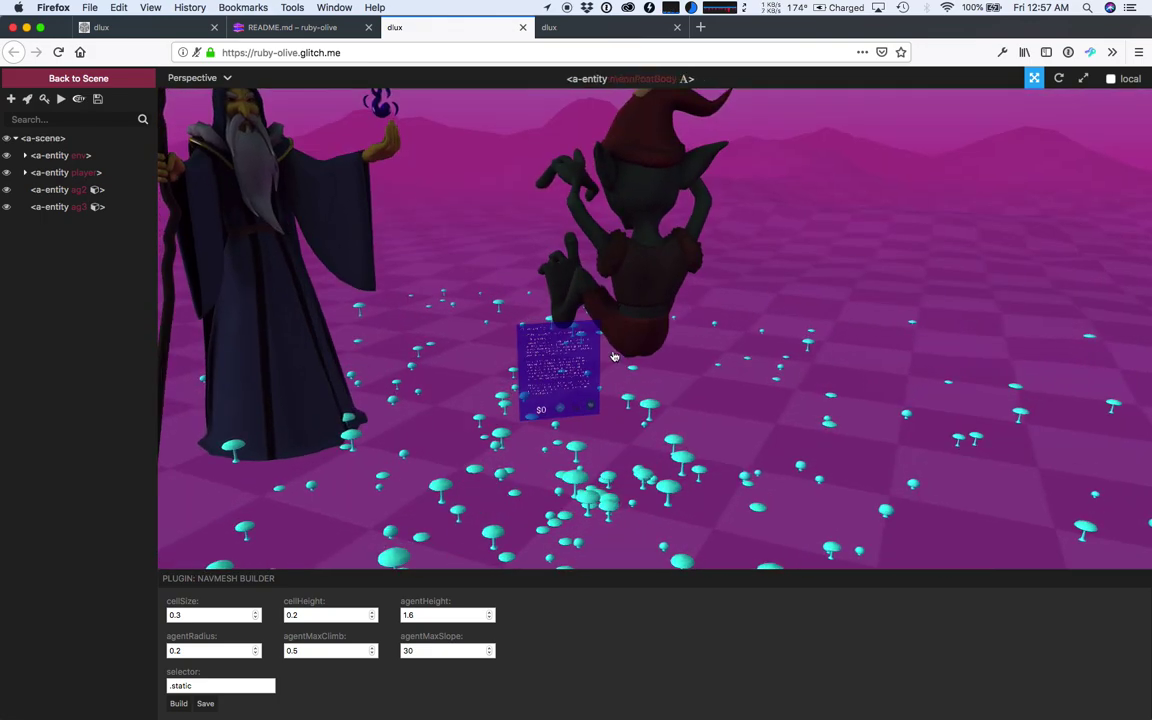
pyautogui.click(634, 205)
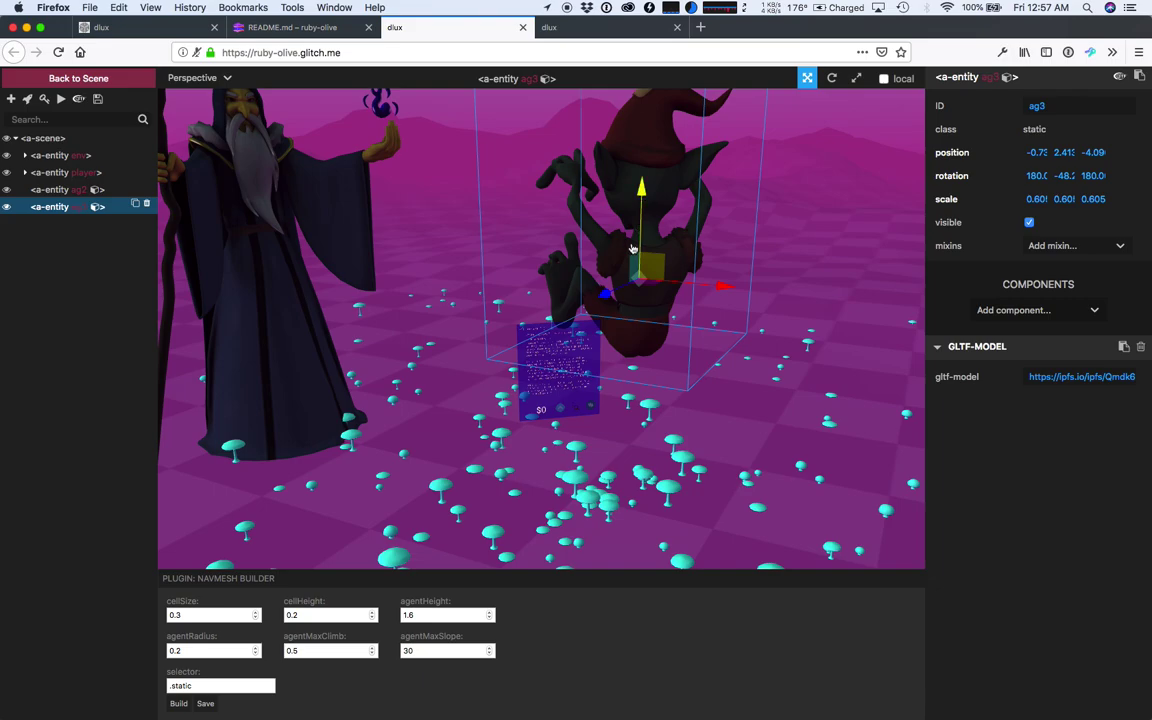
pyautogui.press('e')
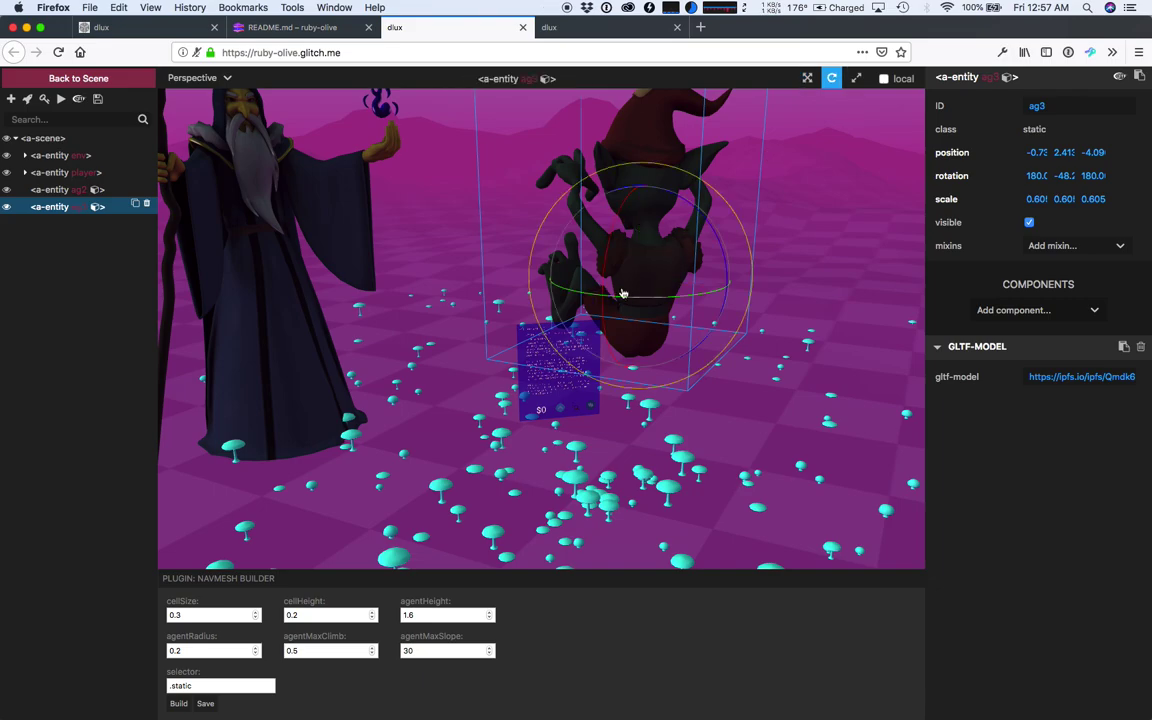
pyautogui.moveTo(622, 294); pyautogui.dragTo(787, 293)
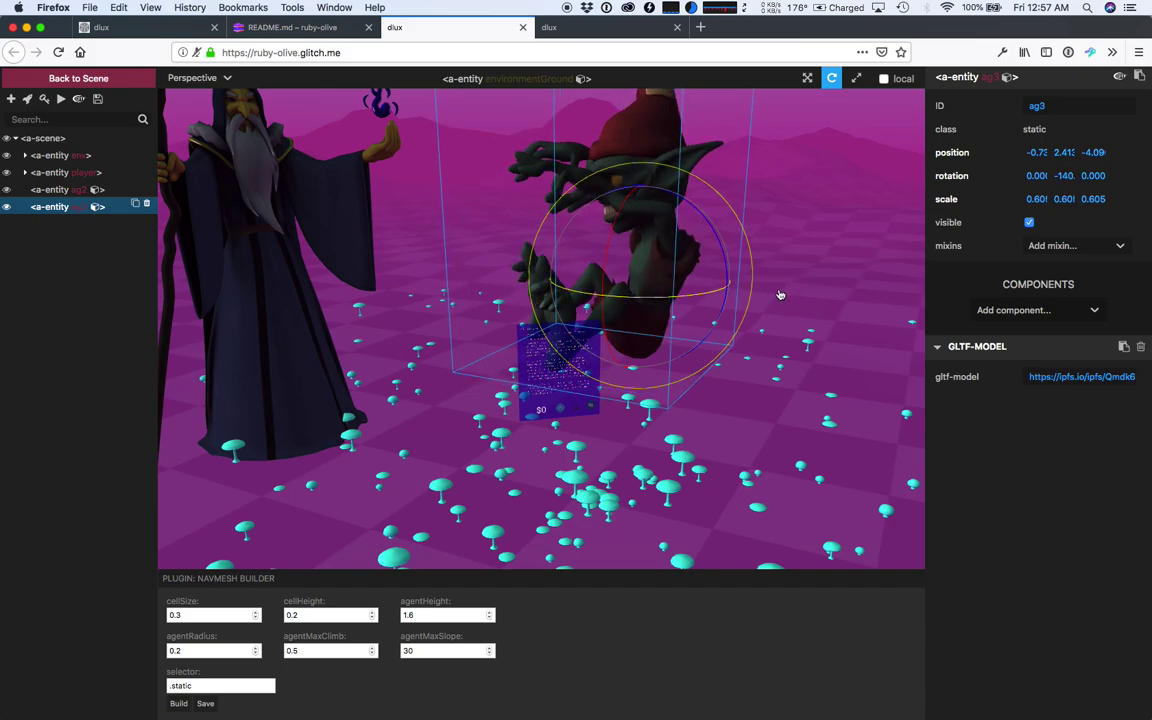
pyautogui.moveTo(448, 399); pyautogui.dragTo(546, 470)
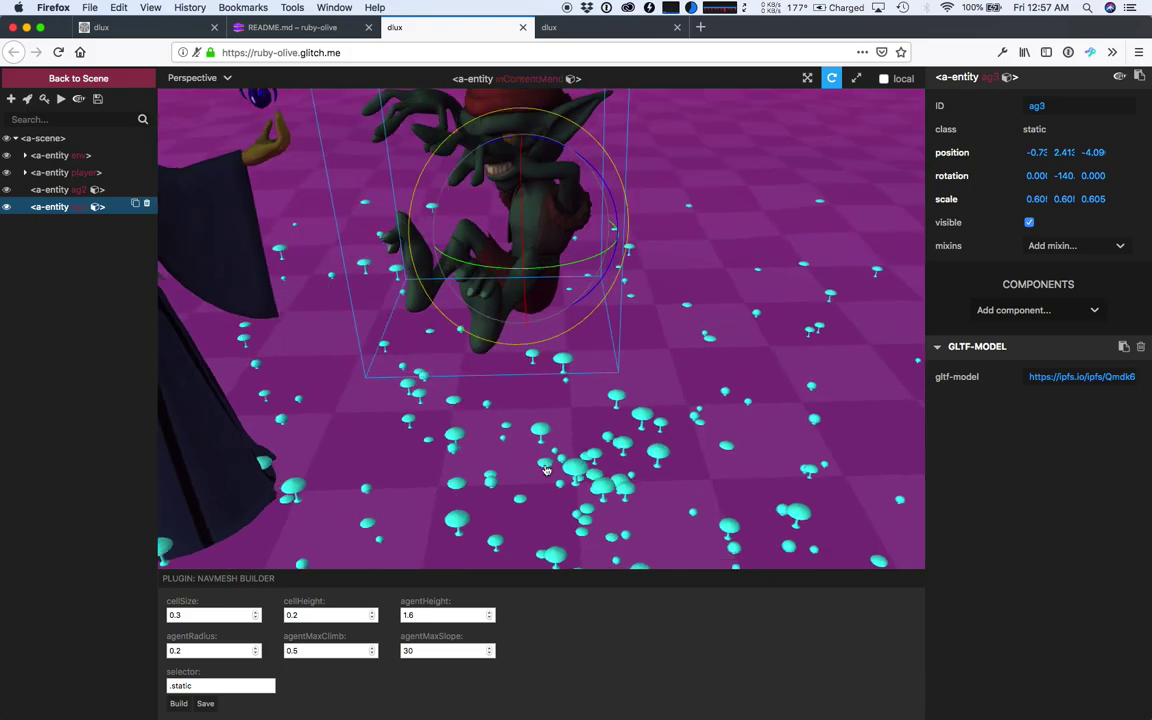
pyautogui.scroll(-6, 527, 281)
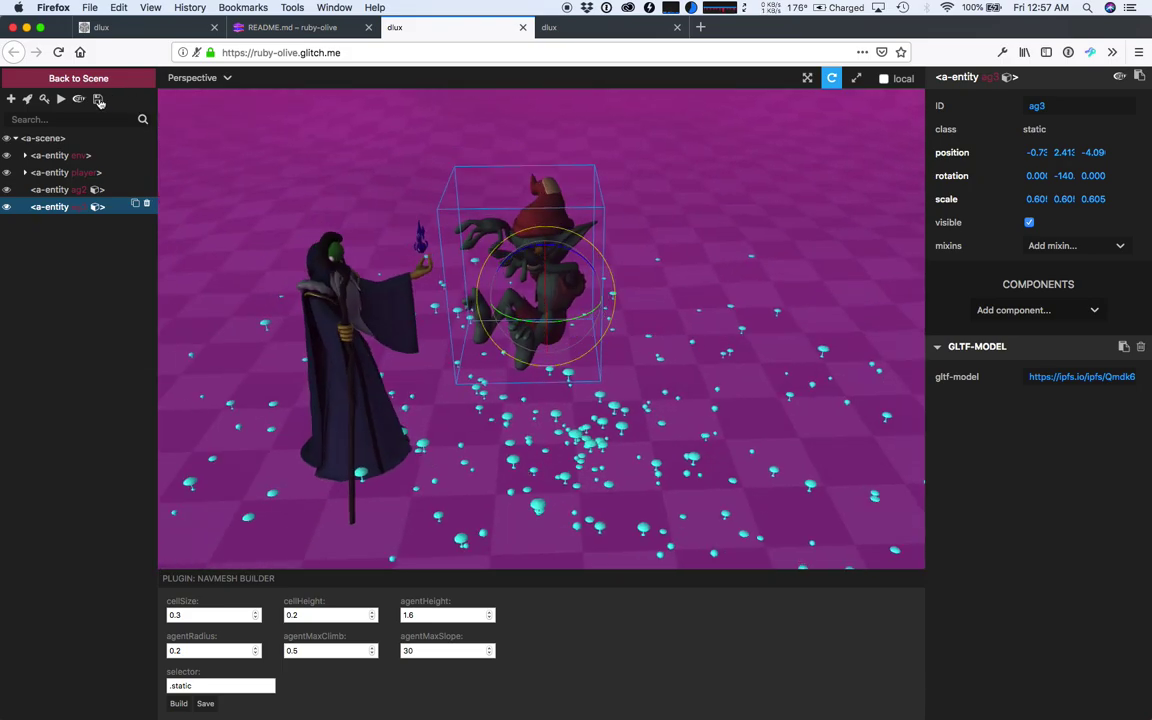
pyautogui.click(631, 27)
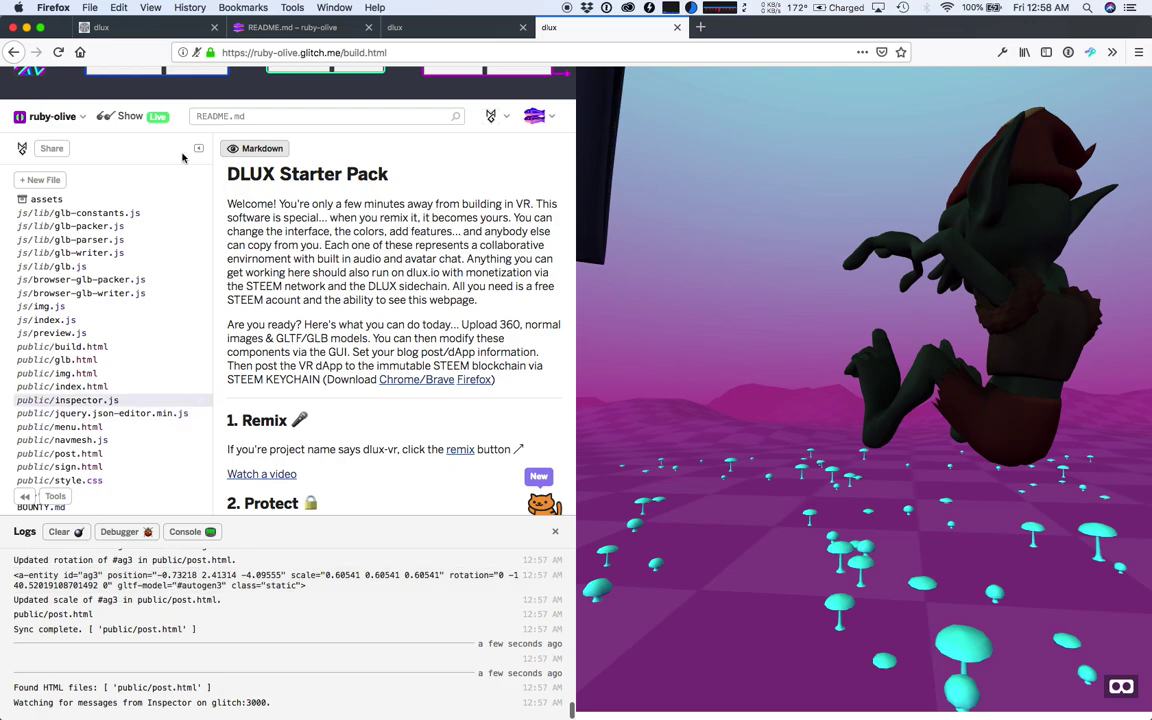
# - Reload the app preview to view the re-spun goblin beside the wizard, then return to the inspector
pyautogui.moveTo(476, 88)
pyautogui.click(520, 84)
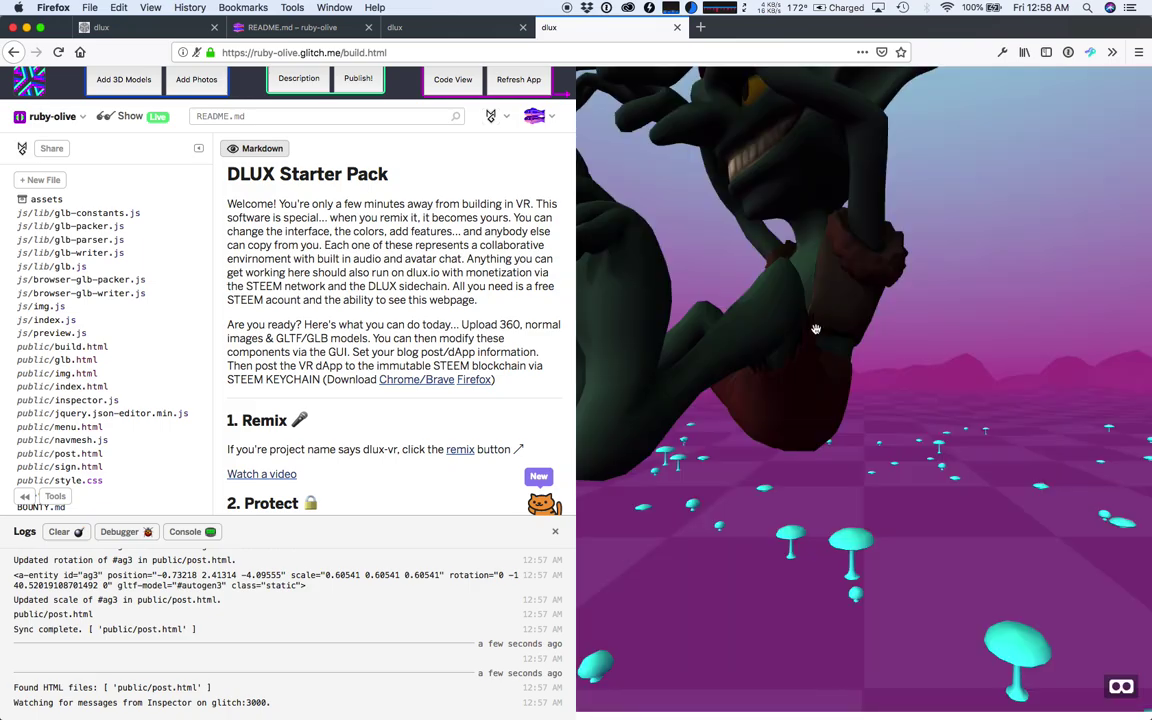
pyautogui.click(816, 329)
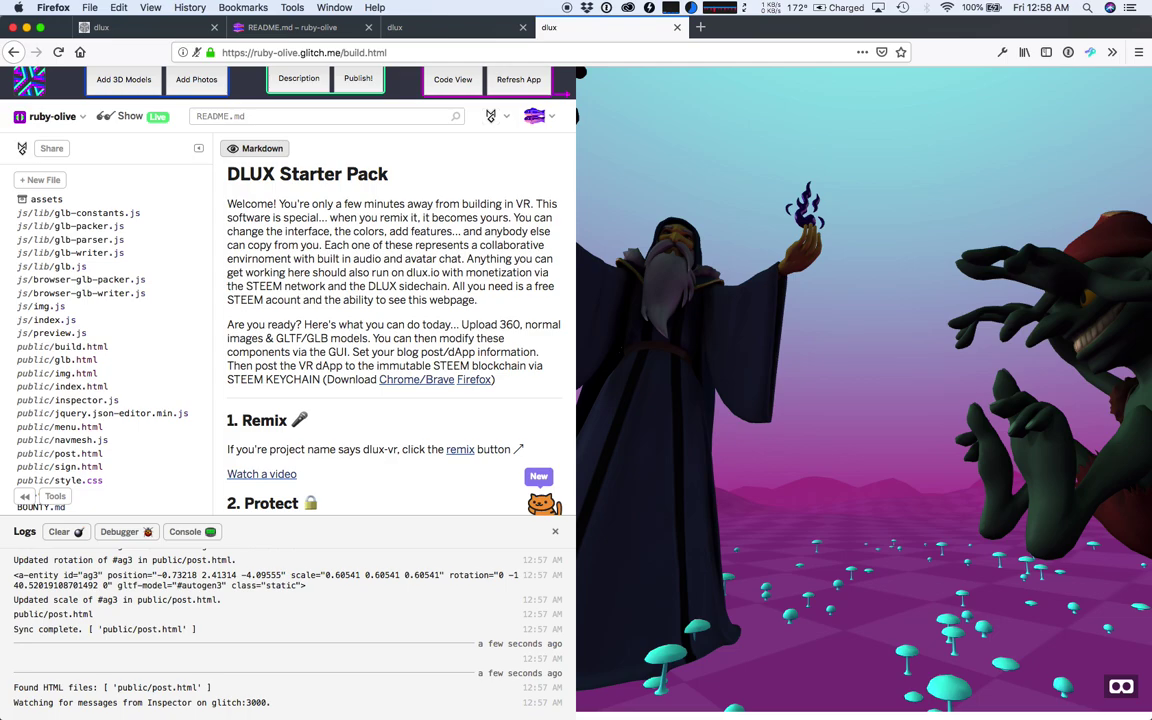
pyautogui.click(445, 27)
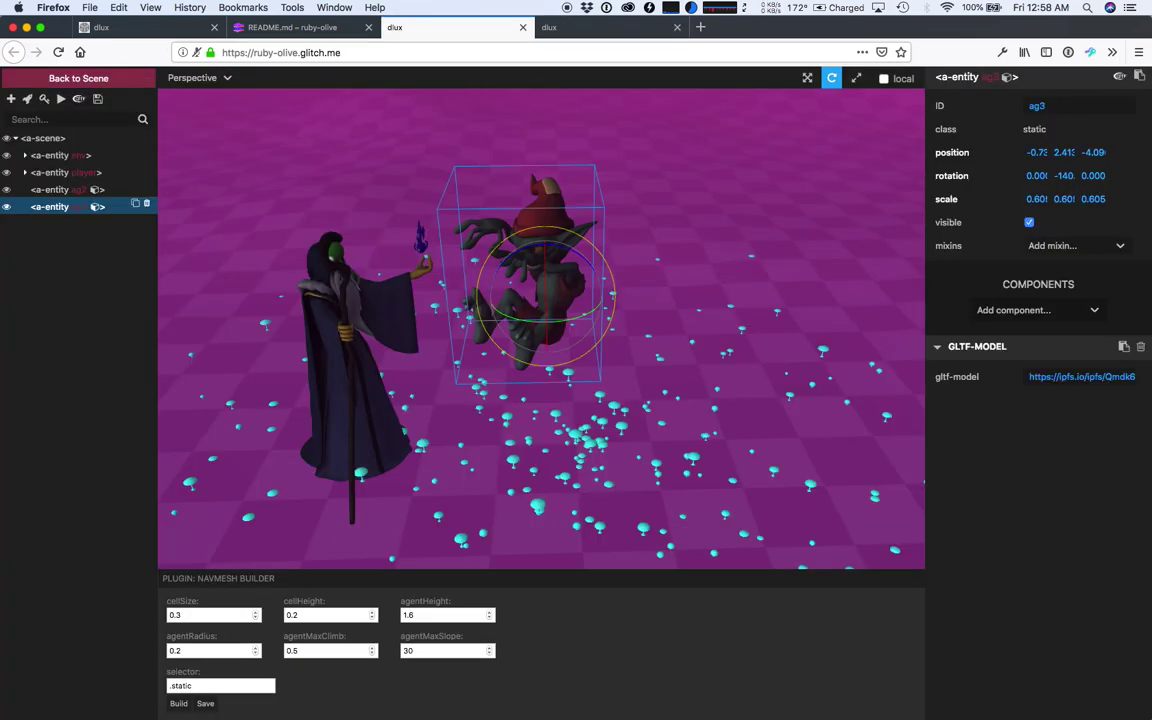
pyautogui.scroll(-5, 545, 300)
pyautogui.scroll(3, 545, 300)
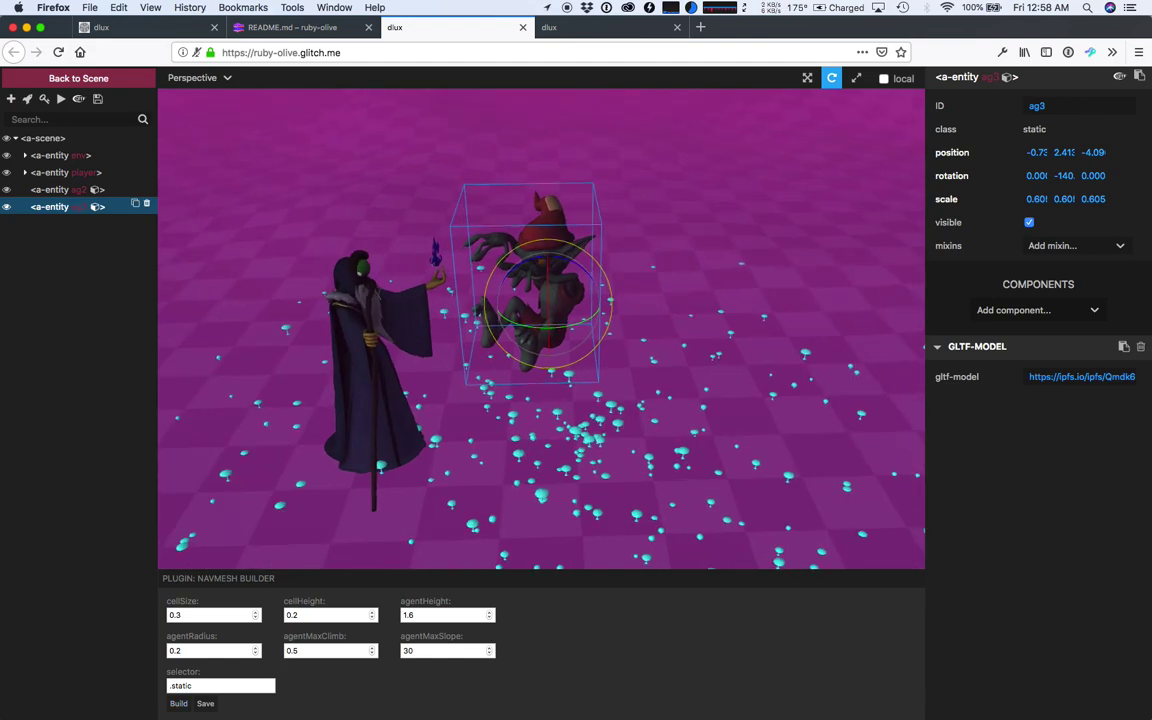
pyautogui.moveTo(162, 578); pyautogui.dragTo(275, 578)
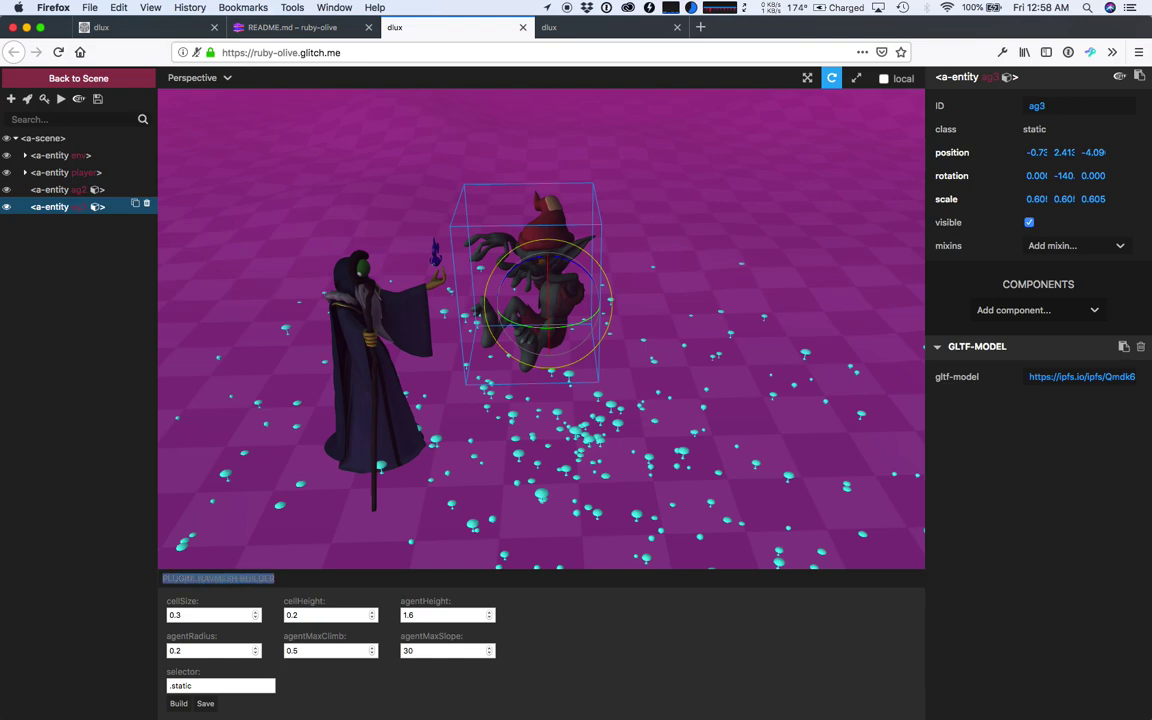
pyautogui.click(276, 579)
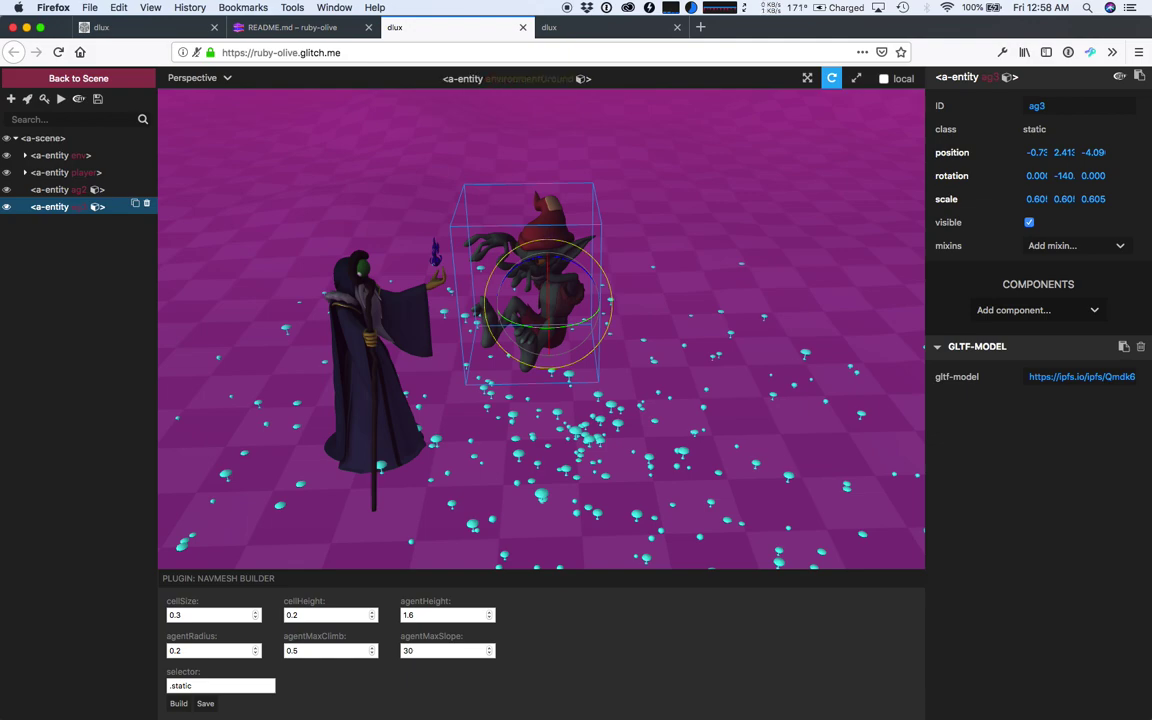
pyautogui.doubleClick(1034, 129)
pyautogui.click(62, 155)
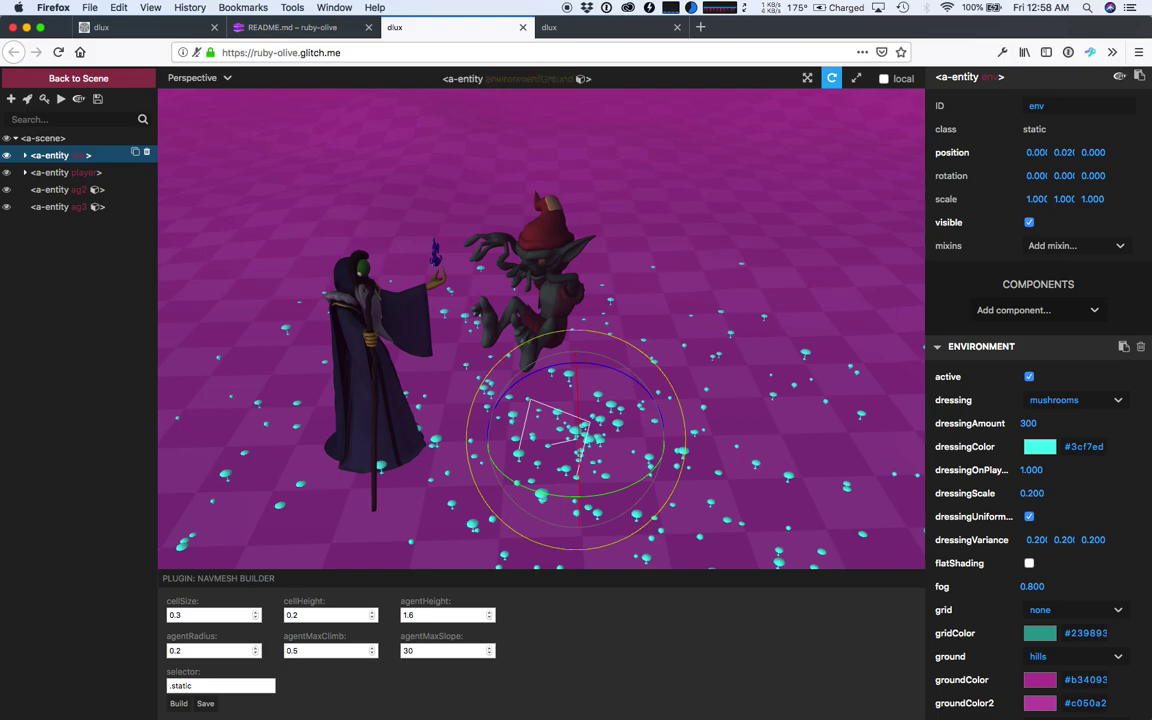
pyautogui.click(178, 703)
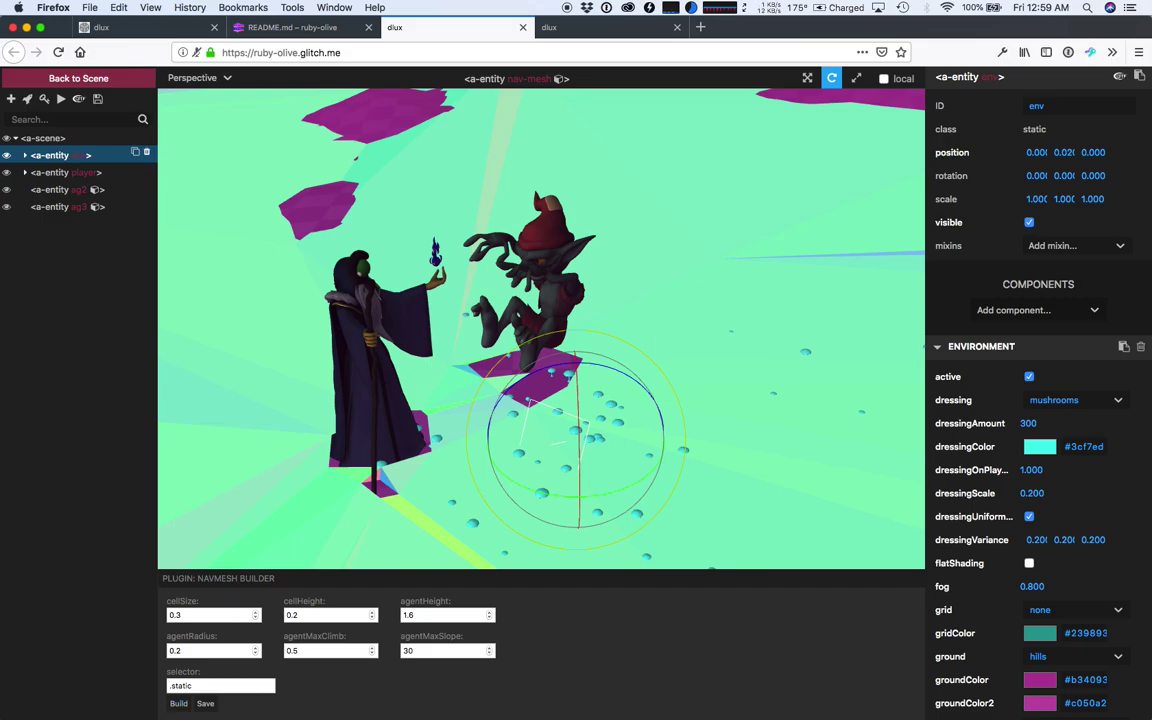
pyautogui.scroll(-5, 541, 328)
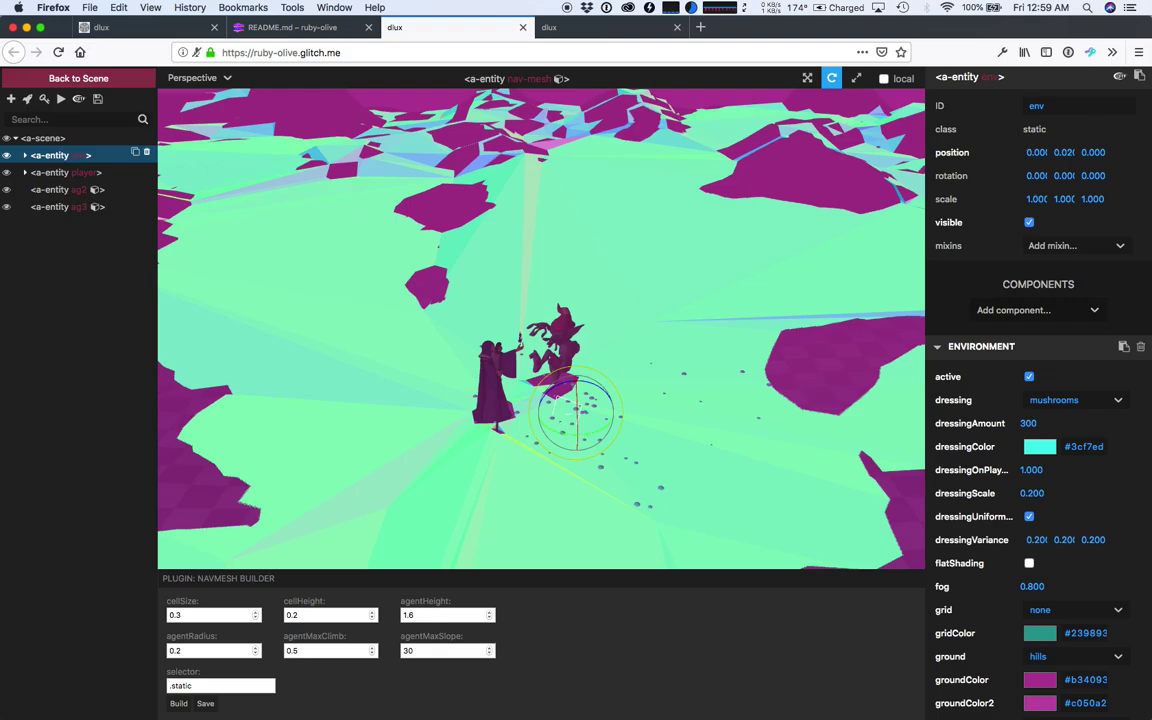
pyautogui.moveTo(541, 328); pyautogui.dragTo(438, 394)
pyautogui.scroll(6, 541, 328)
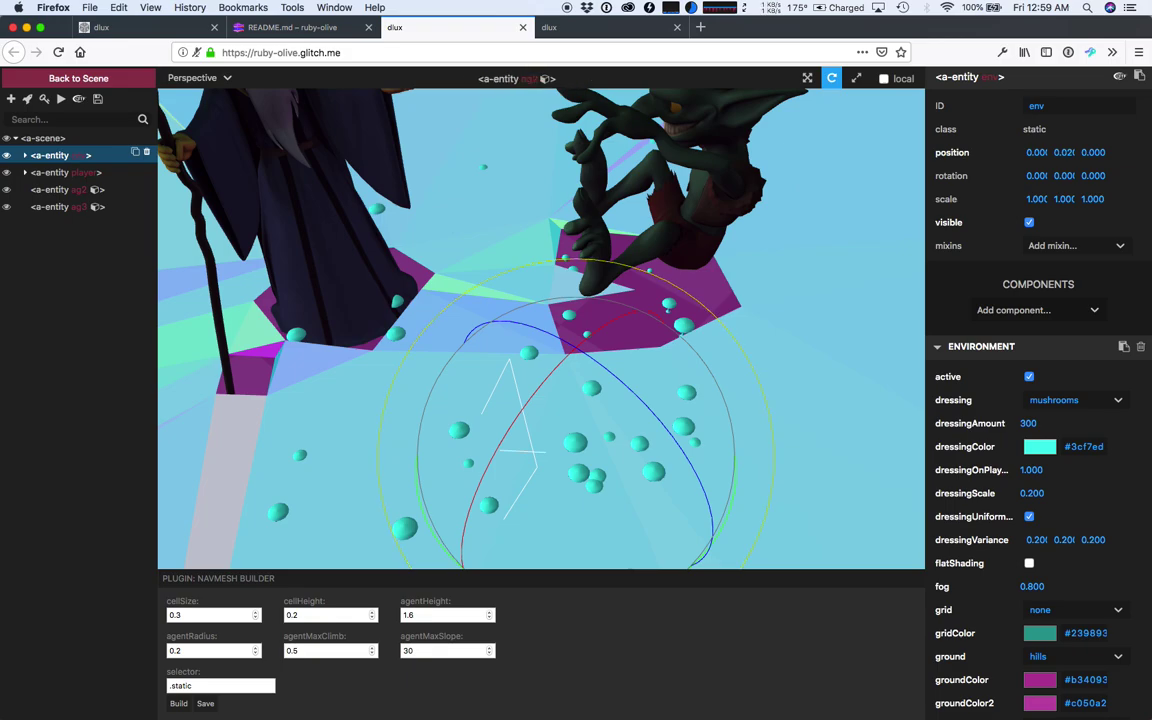
pyautogui.scroll(-3, 541, 328)
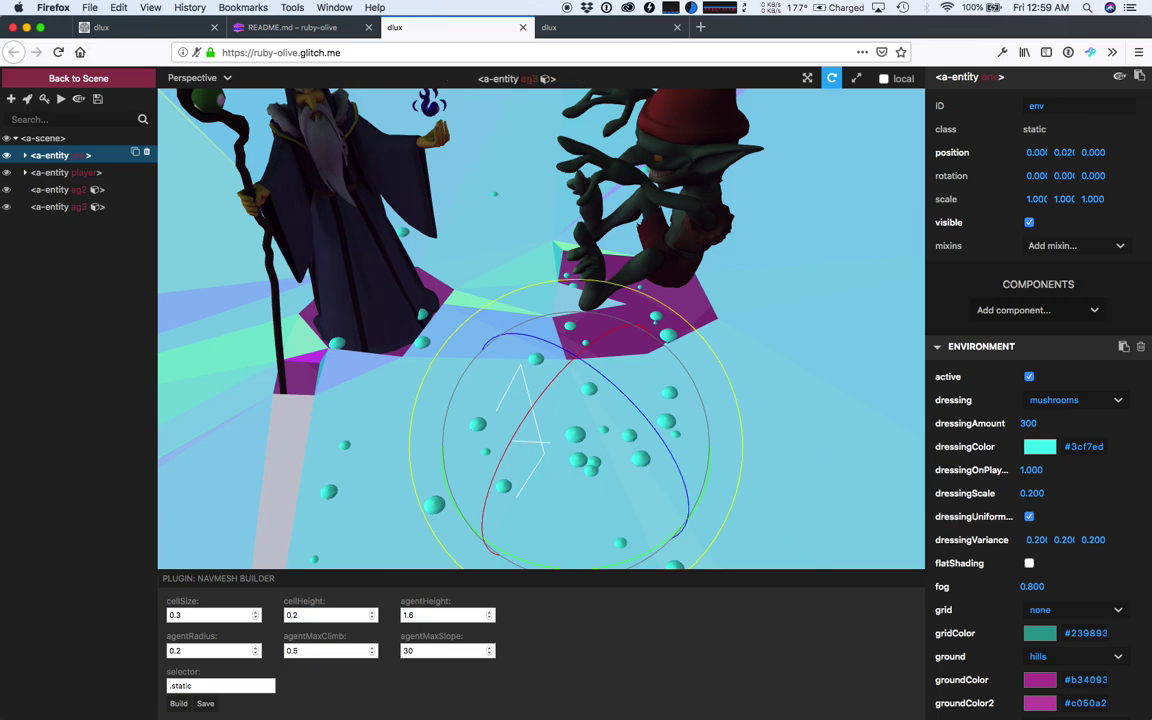
pyautogui.scroll(-2, 541, 328)
pyautogui.scroll(-4, 541, 328)
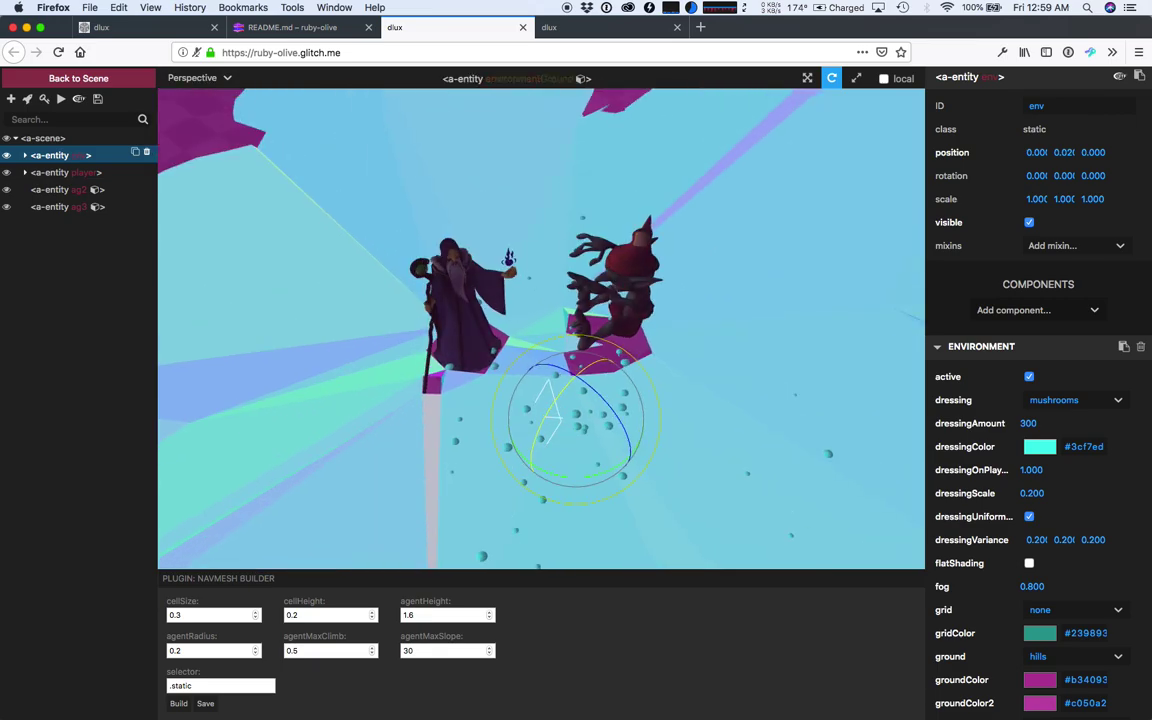
pyautogui.scroll(-3, 541, 328)
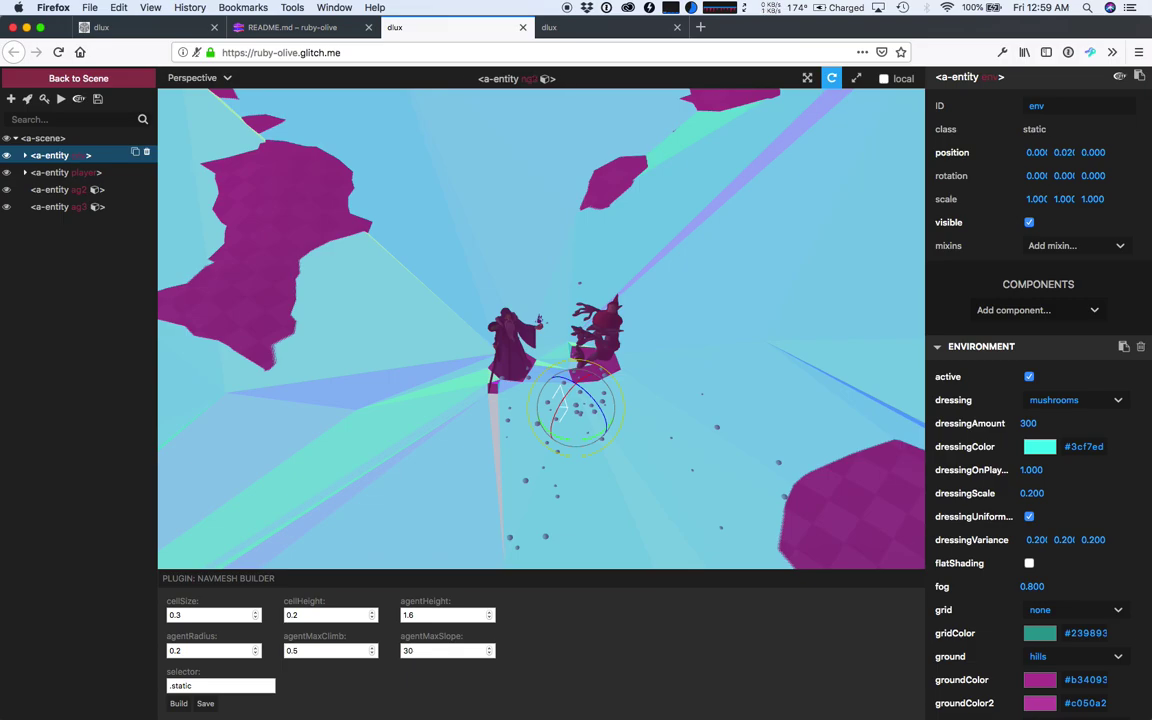
pyautogui.scroll(-5, 541, 328)
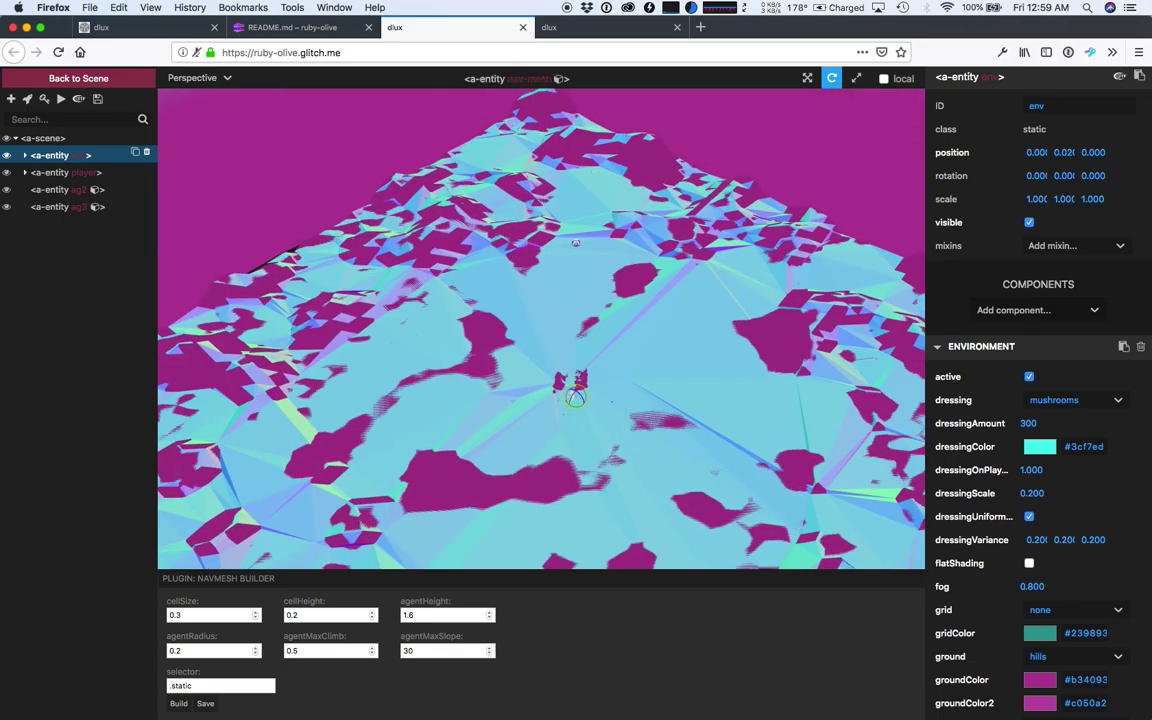
pyautogui.scroll(4, 541, 328)
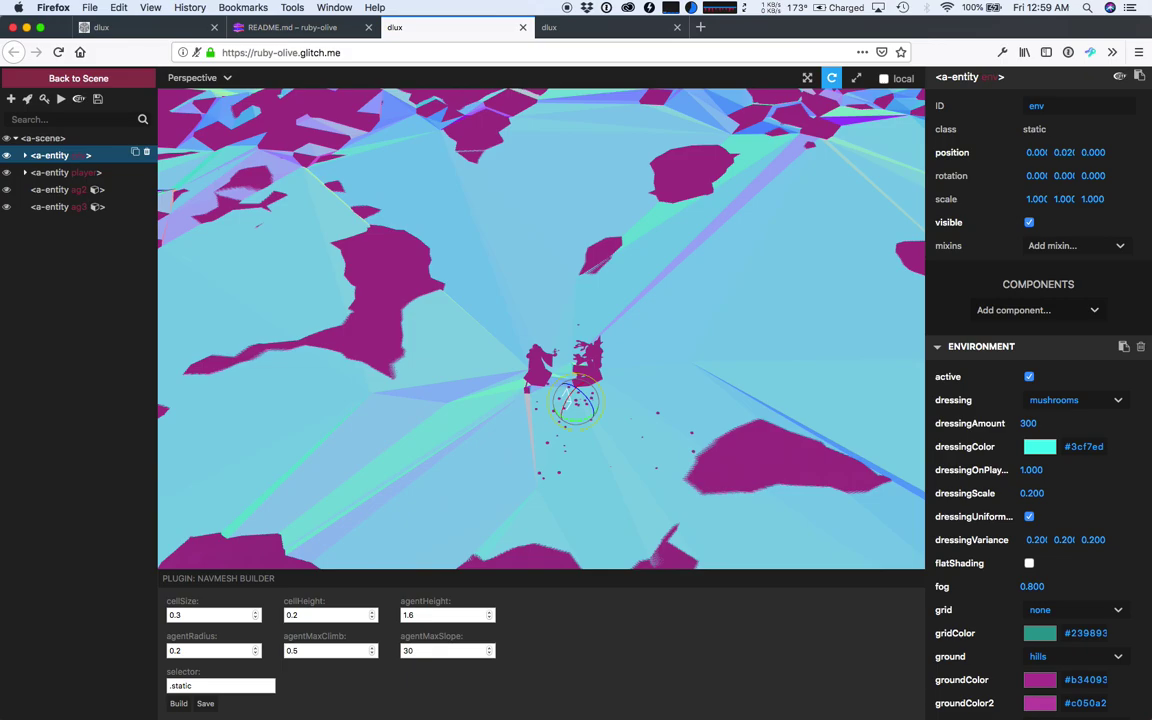
pyautogui.scroll(-2, 1038, 400)
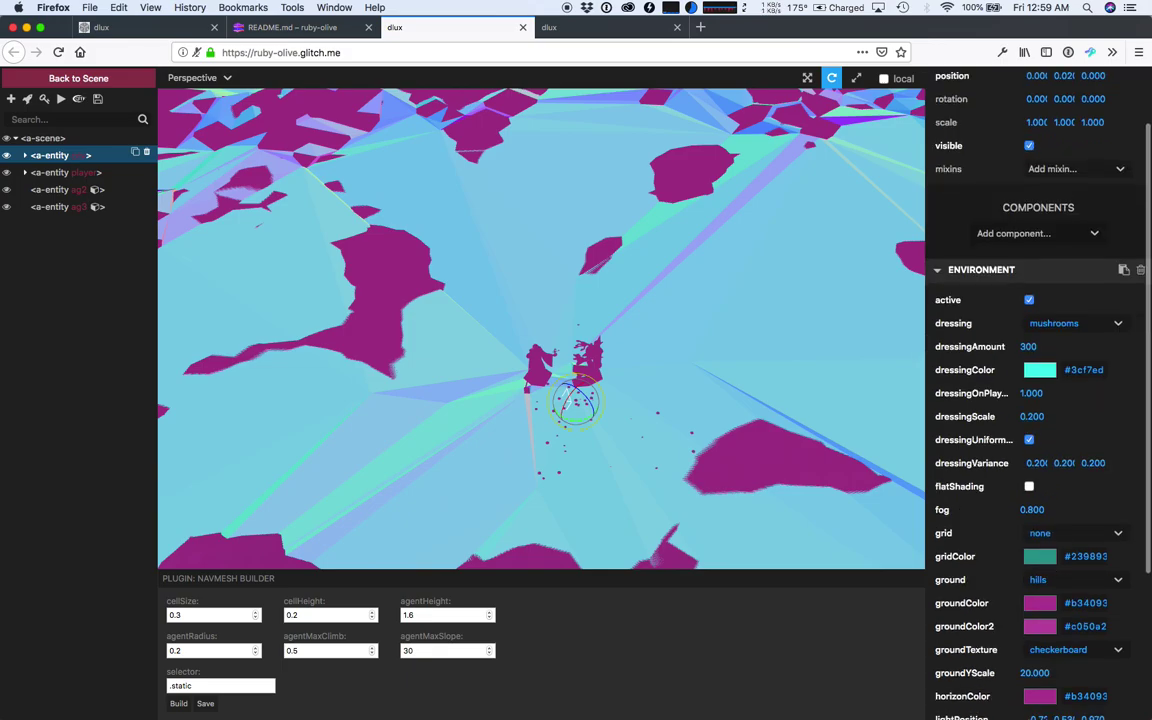
pyautogui.click(1075, 580)
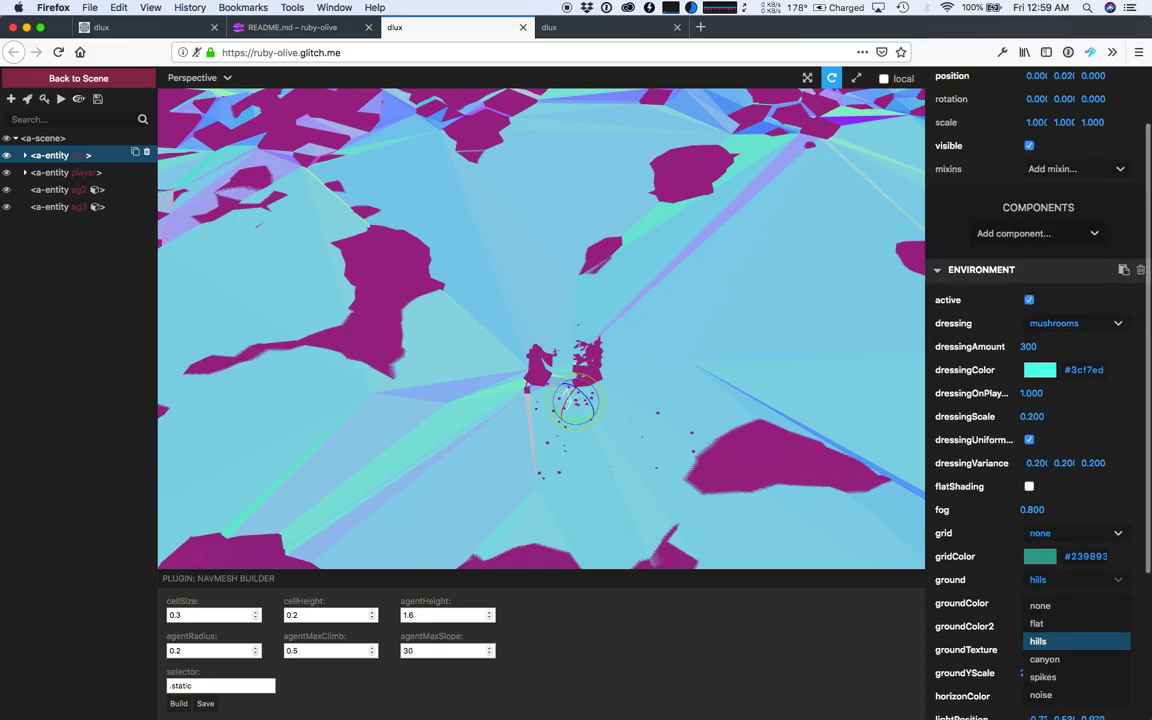
pyautogui.click(1076, 624)
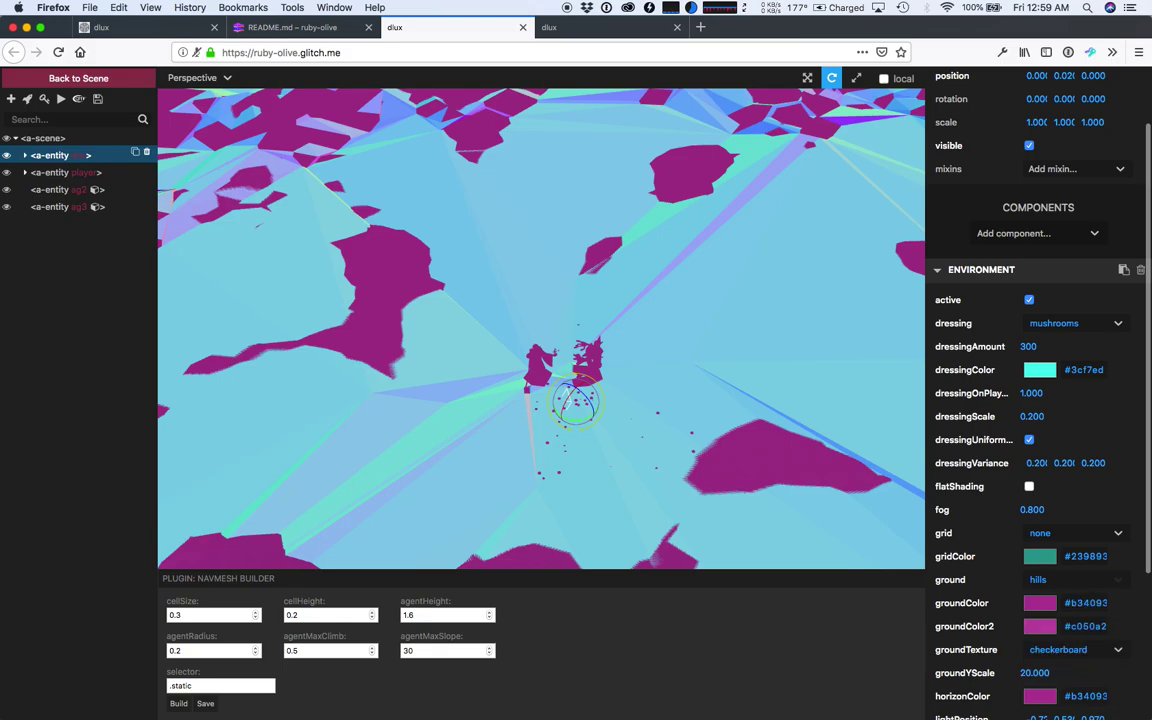
pyautogui.scroll(-5, 567, 399)
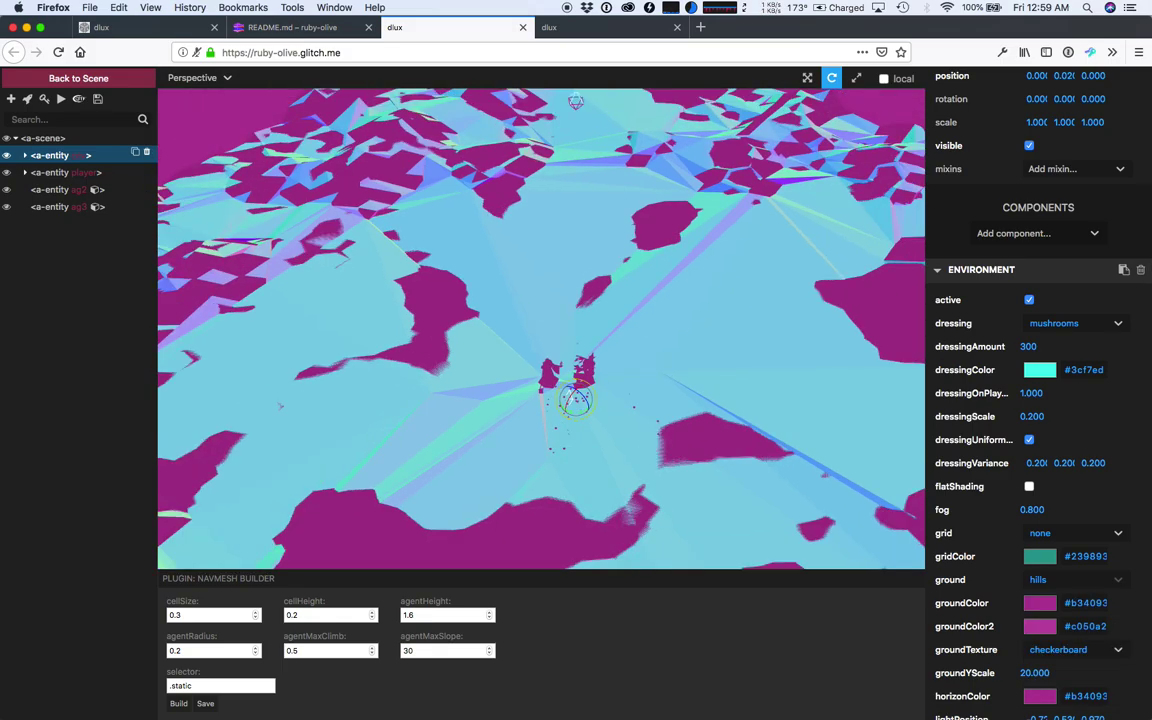
pyautogui.scroll(5, 575, 400)
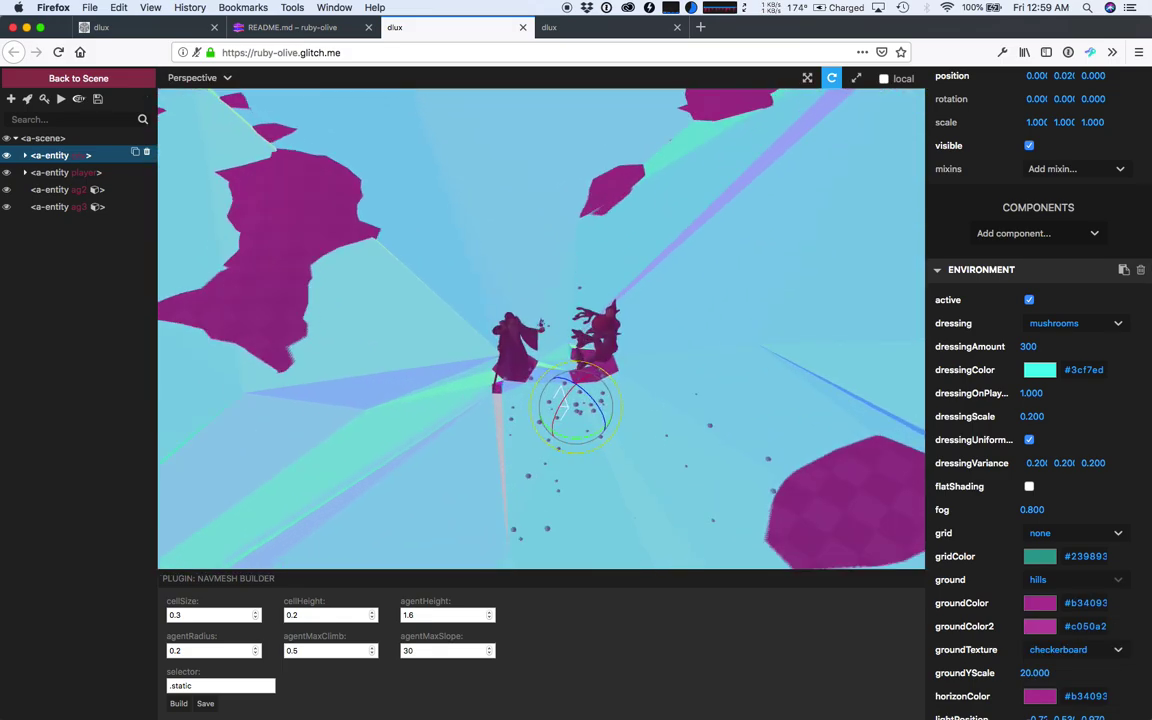
pyautogui.doubleClick(408, 651)
pyautogui.hotkey('shift', 'Tab')
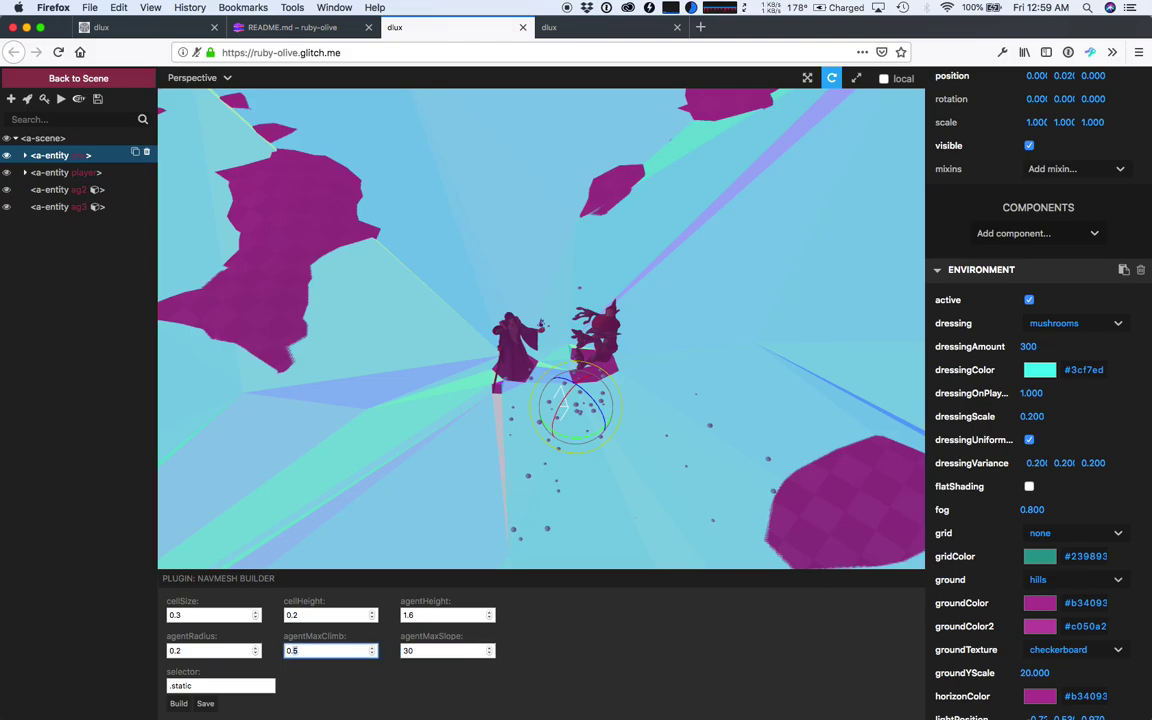
pyautogui.moveTo(560, 380); pyautogui.dragTo(466, 248)
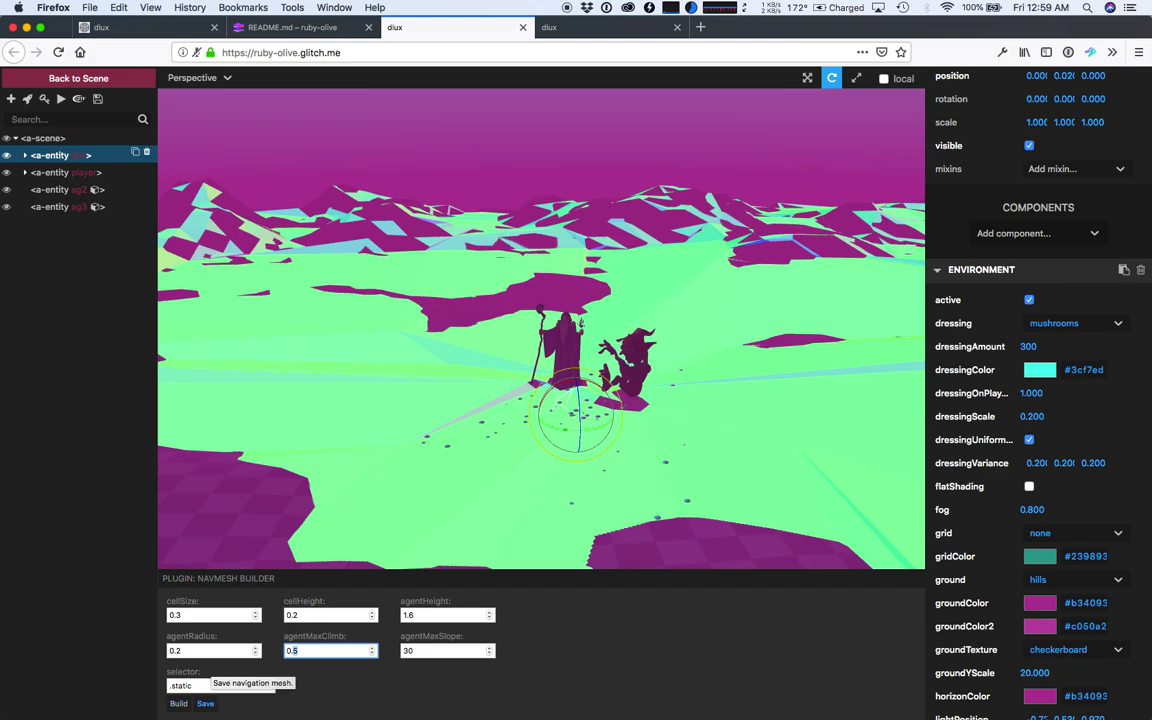
# - Save the navigation mesh as navmesh.glb, check the Glitch logs, and reload the scene page
pyautogui.click(205, 704)
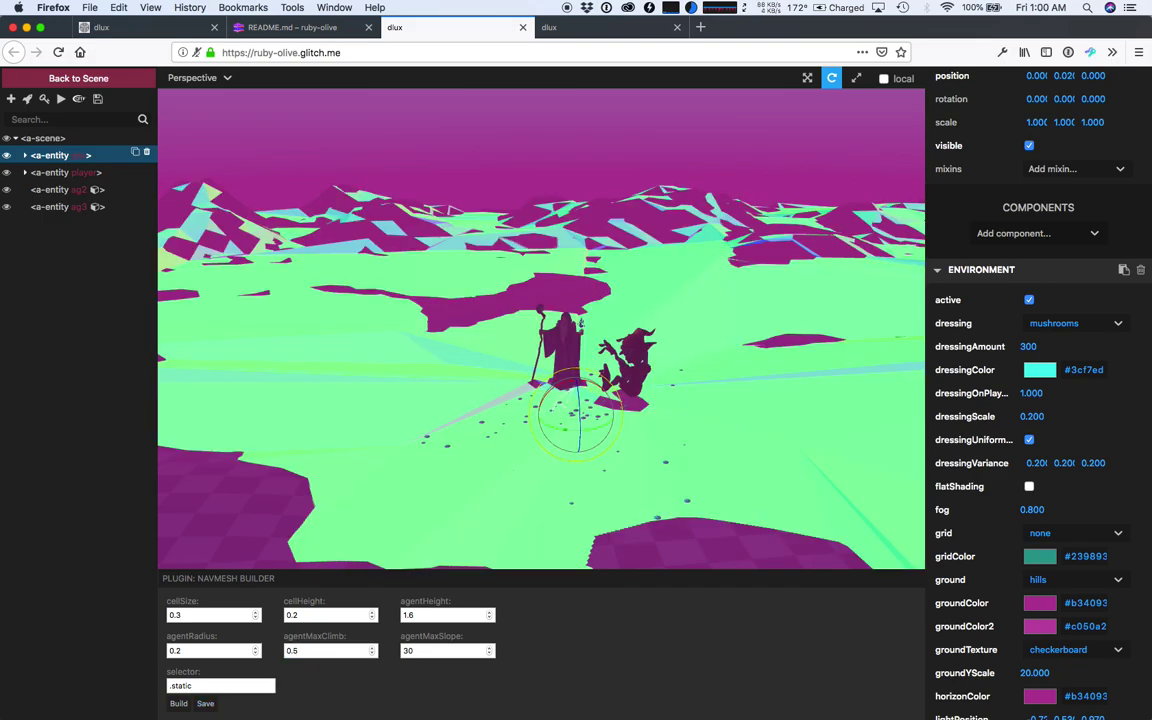
pyautogui.click(600, 27)
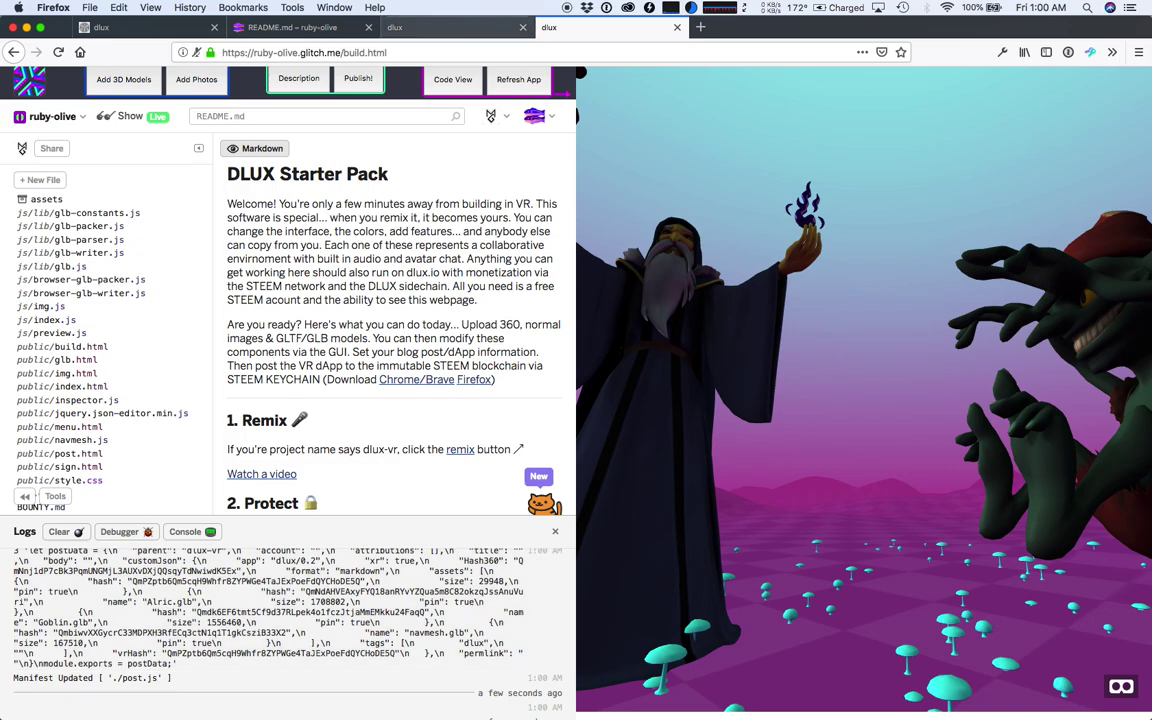
pyautogui.click(400, 27)
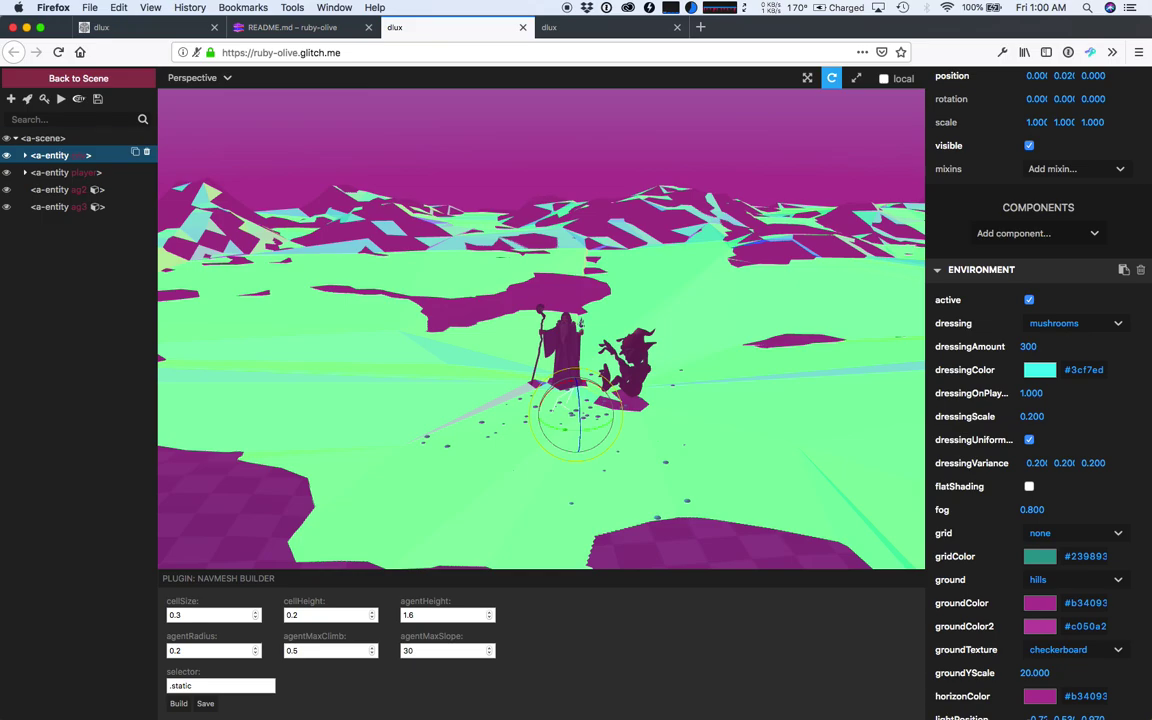
pyautogui.click(58, 52)
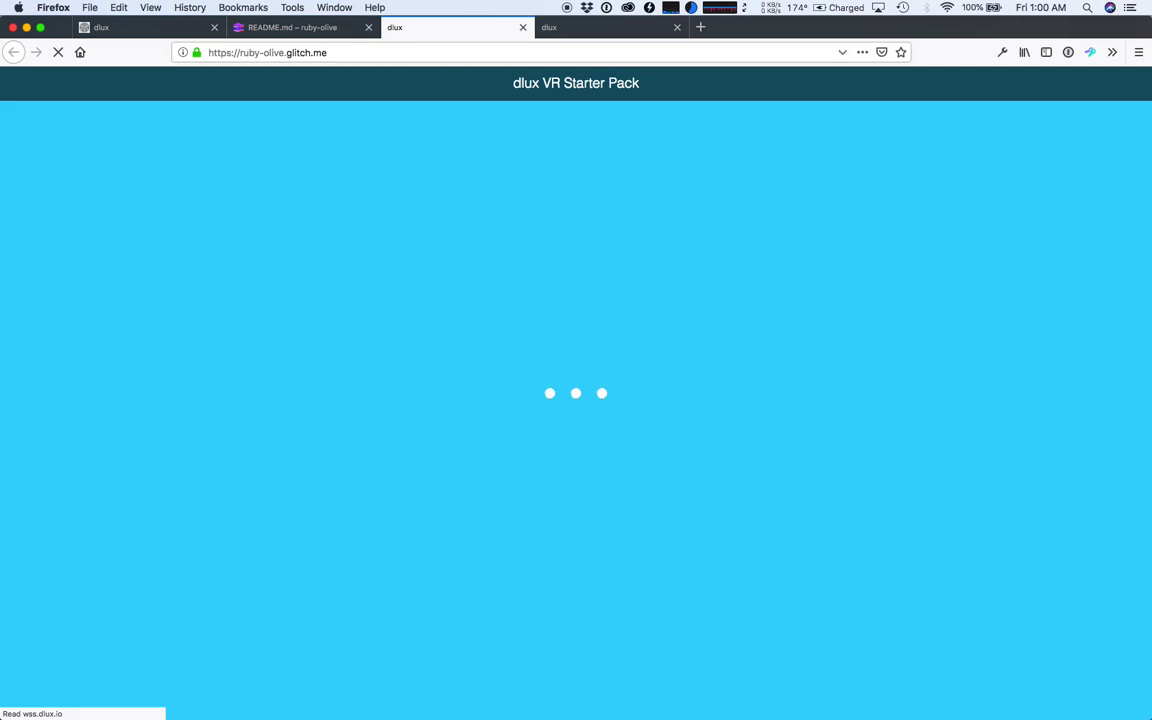
# - Return to the build.html tab to reach the dApp Description form
pyautogui.click(575, 27)
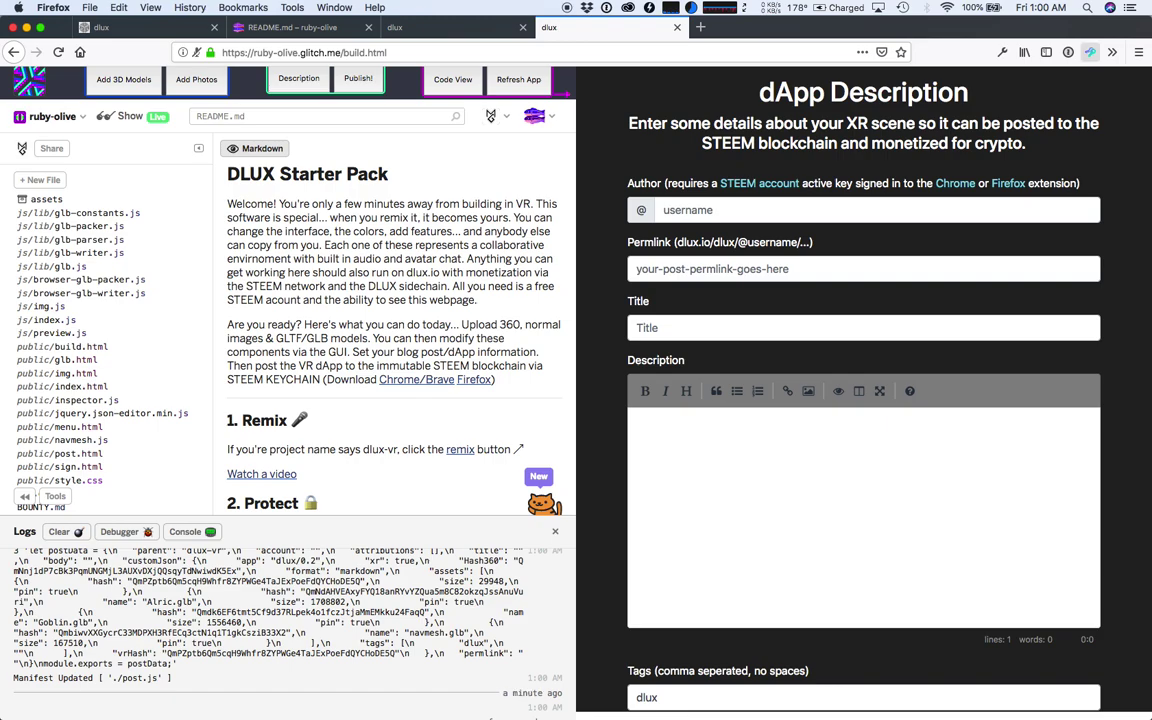
# - Fill in the signed-in author account and the permlink dlux-vr-tutorial-sm-test
pyautogui.click(1090, 52)
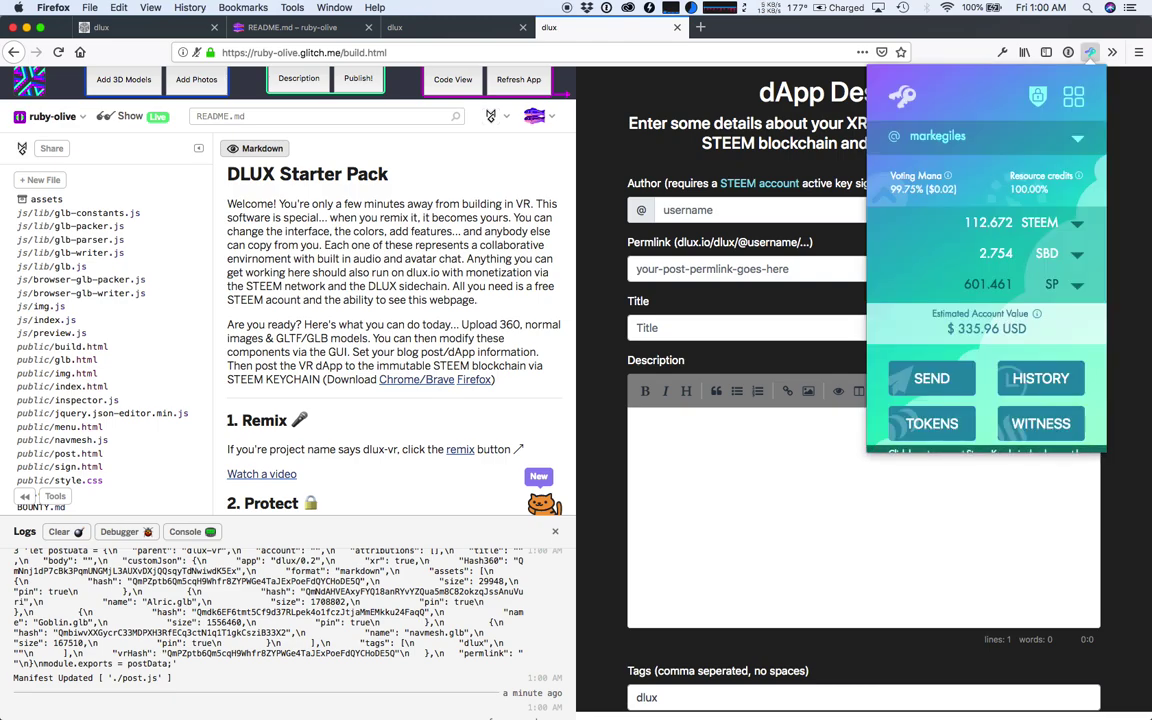
pyautogui.press('Escape')
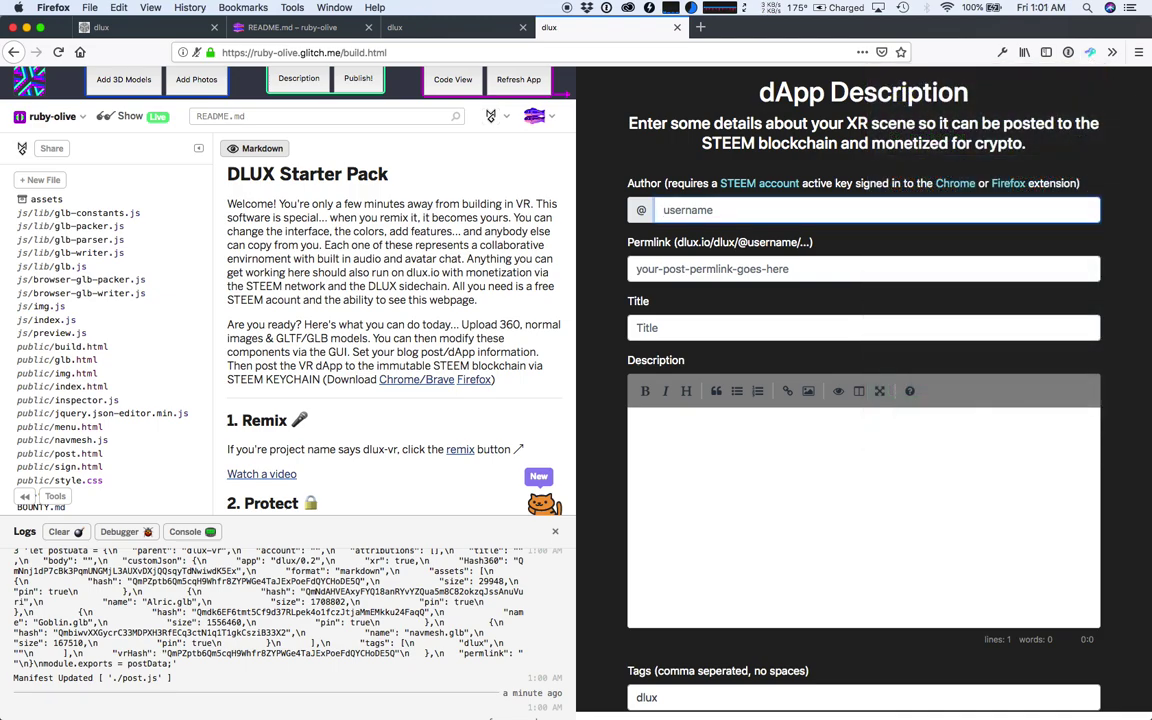
pyautogui.write('marke')
pyautogui.press('Down')
pyautogui.press('Tab')
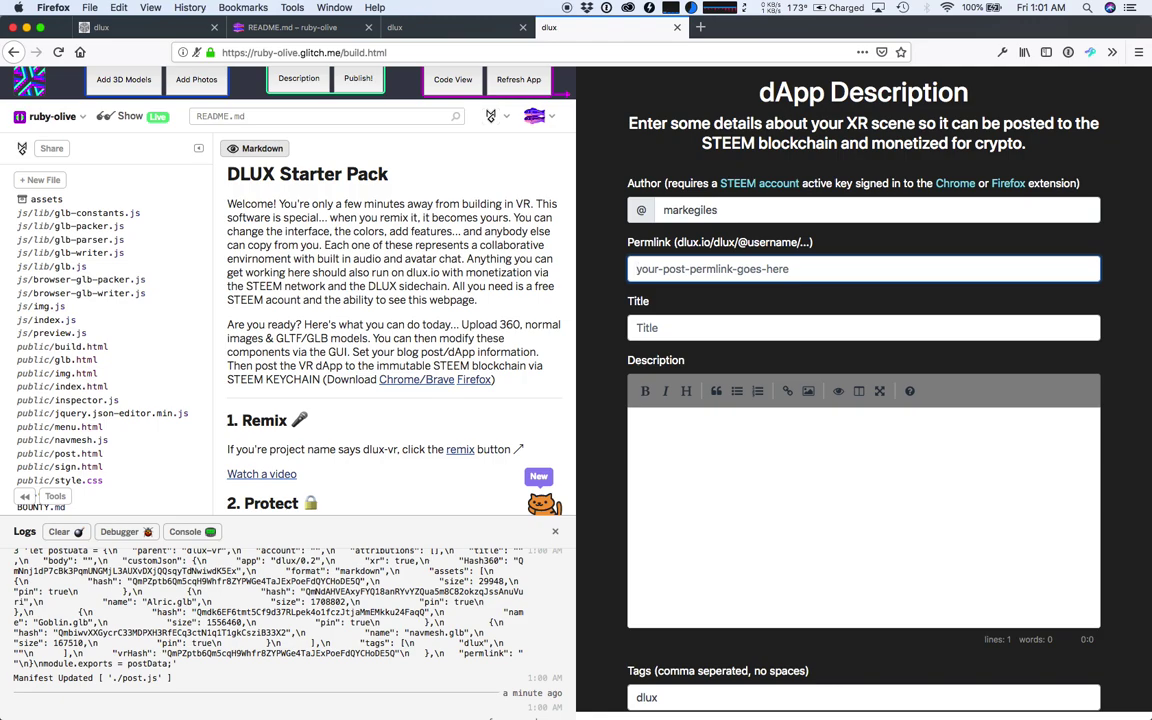
pyautogui.write('dlux-vr-')
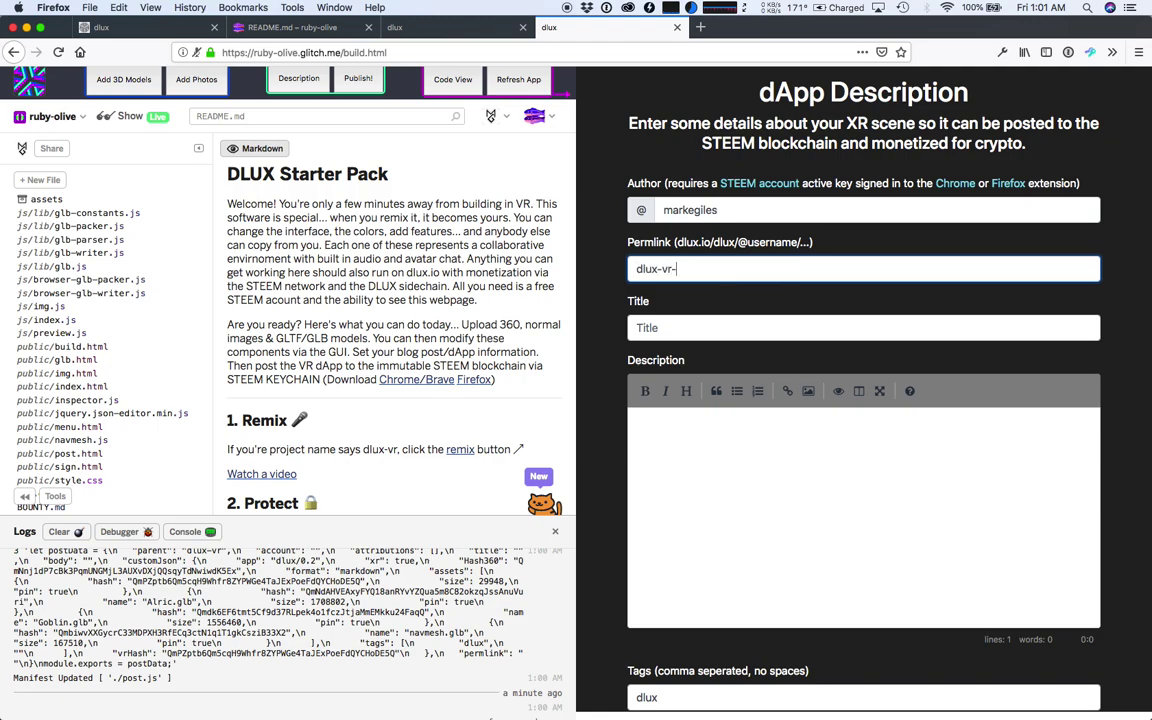
pyautogui.write('tutorial-sm-test')
pyautogui.press('Tab')
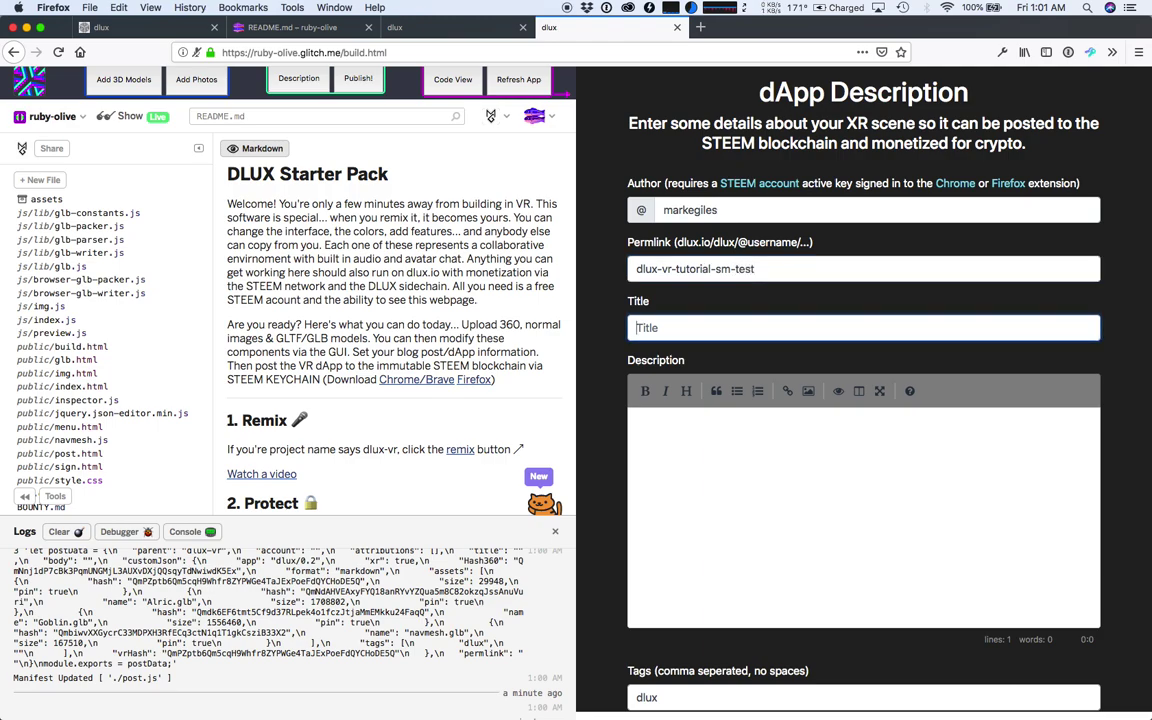
# - Title the post 'Testing dlux VR builder with Steem Monsters' and start the tutorial description
pyautogui.write('T')
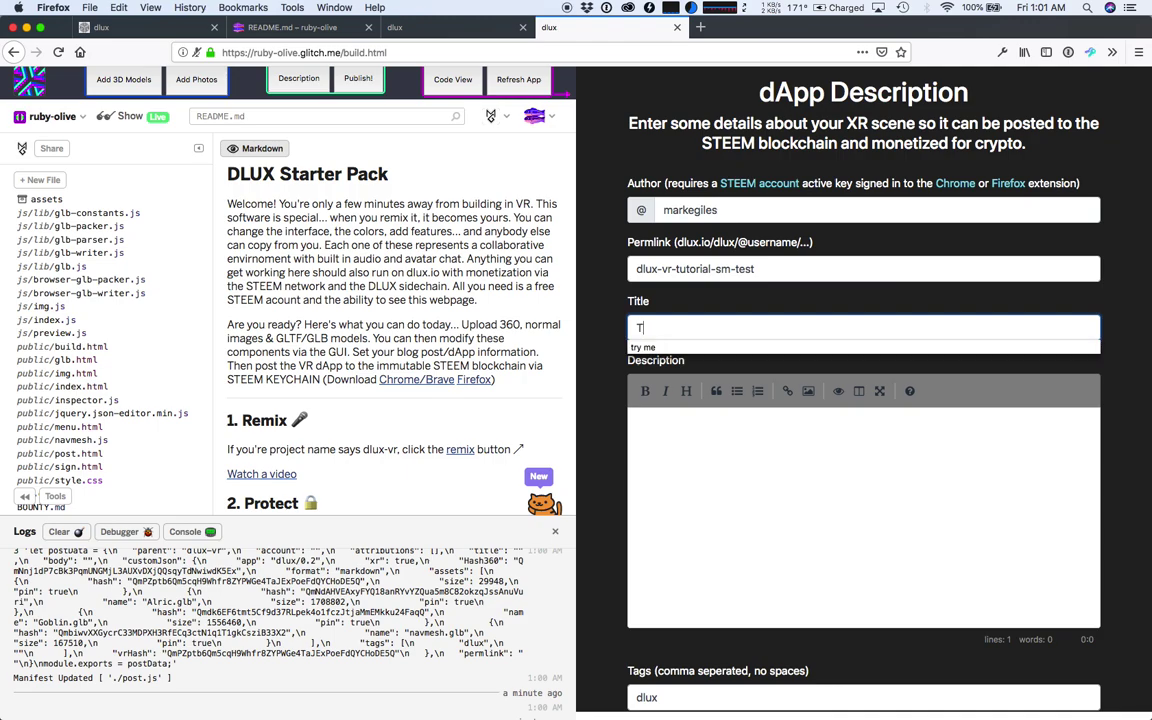
pyautogui.write('esting dlux')
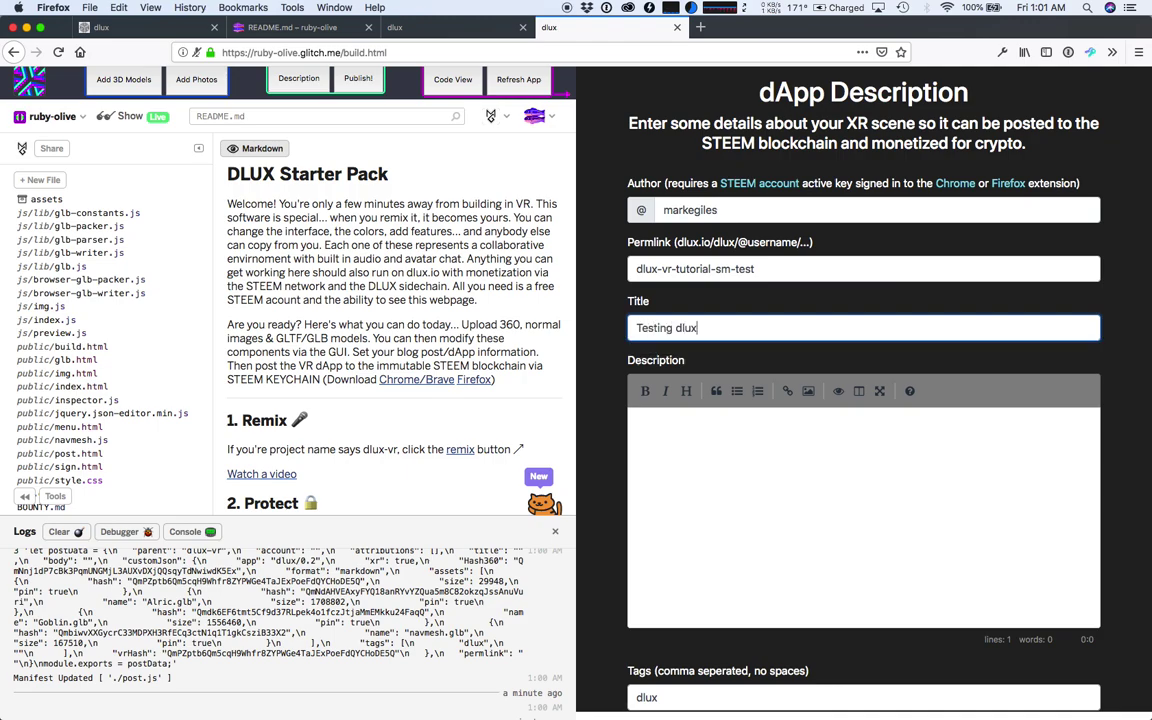
pyautogui.write(' VR builder with Steem Monsters!')
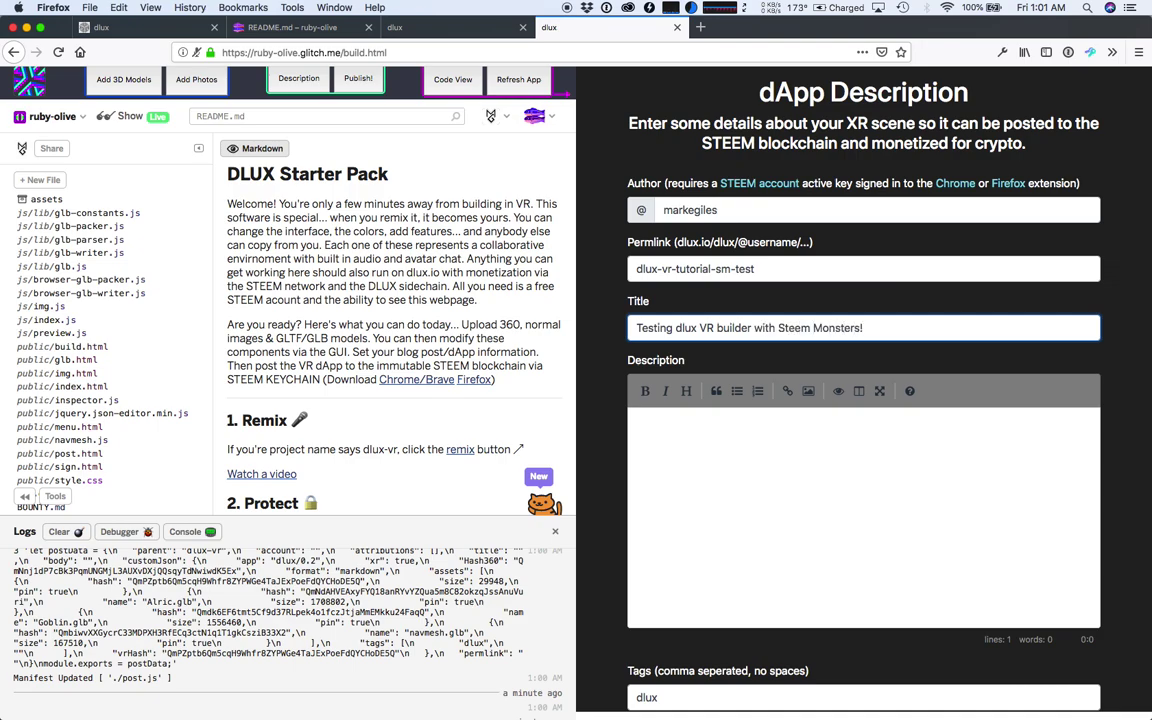
pyautogui.click(638, 425)
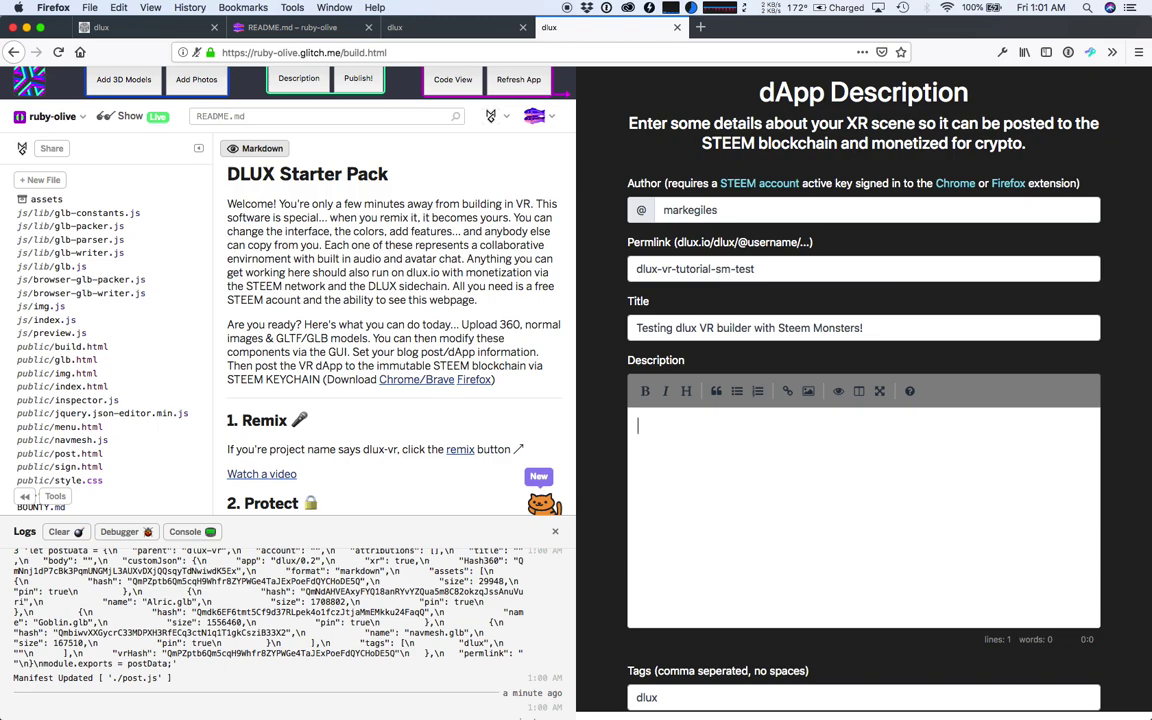
pyautogui.write('This post was done for a vi')
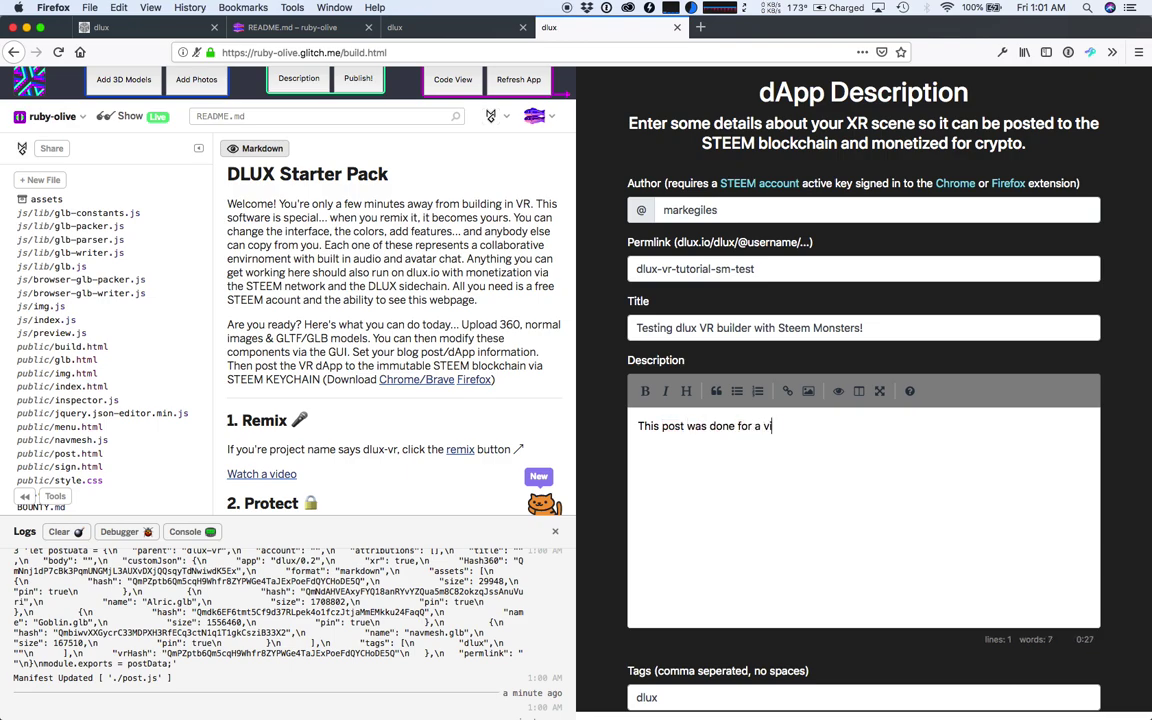
pyautogui.write('deo tutorial, and includes the fi')
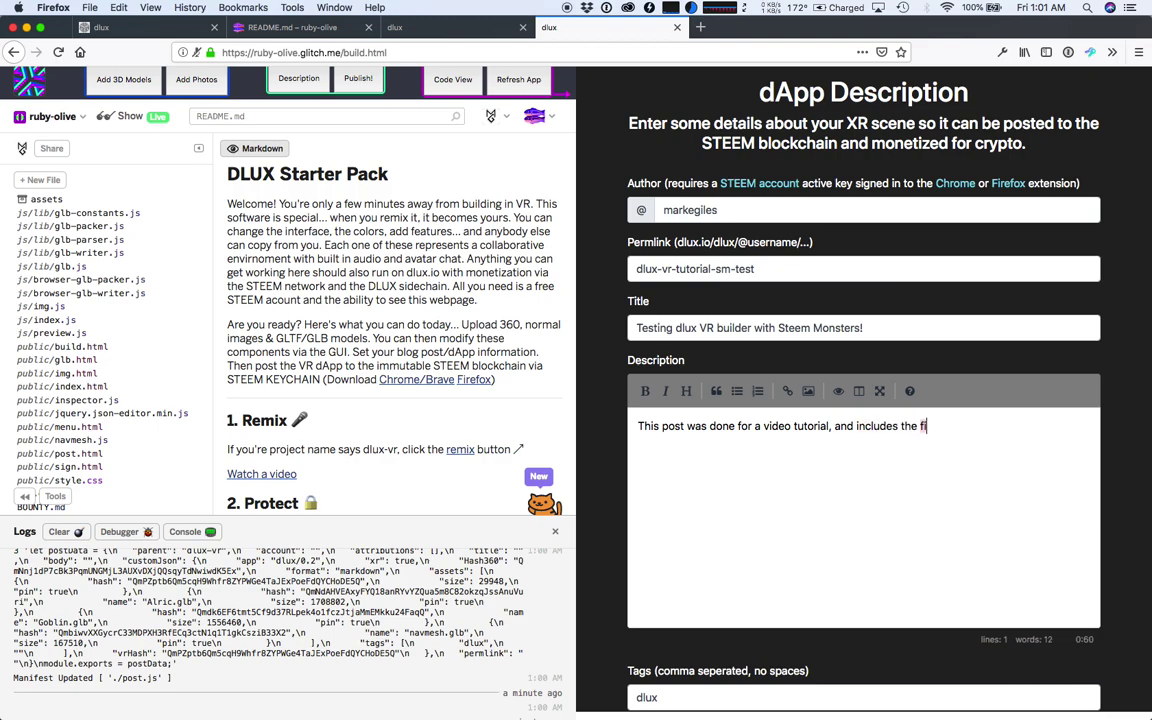
pyautogui.write('rst two Steem Monster 3D models coming to ')
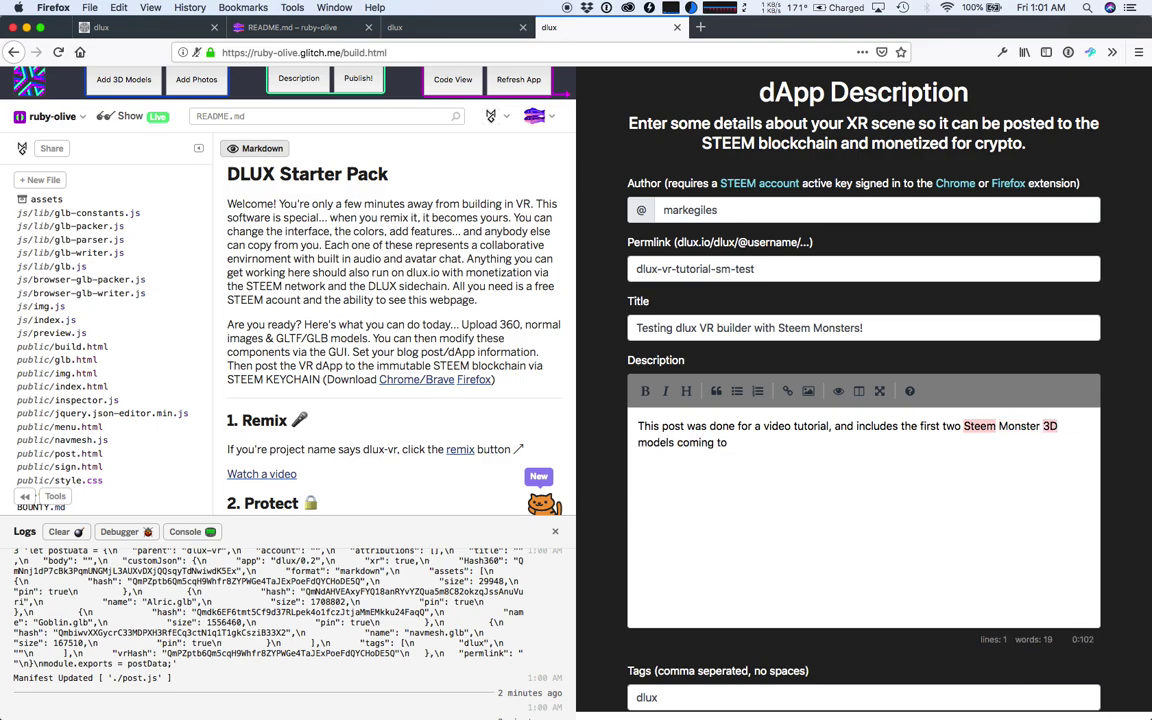
pyautogui.write('@dlux-sm')
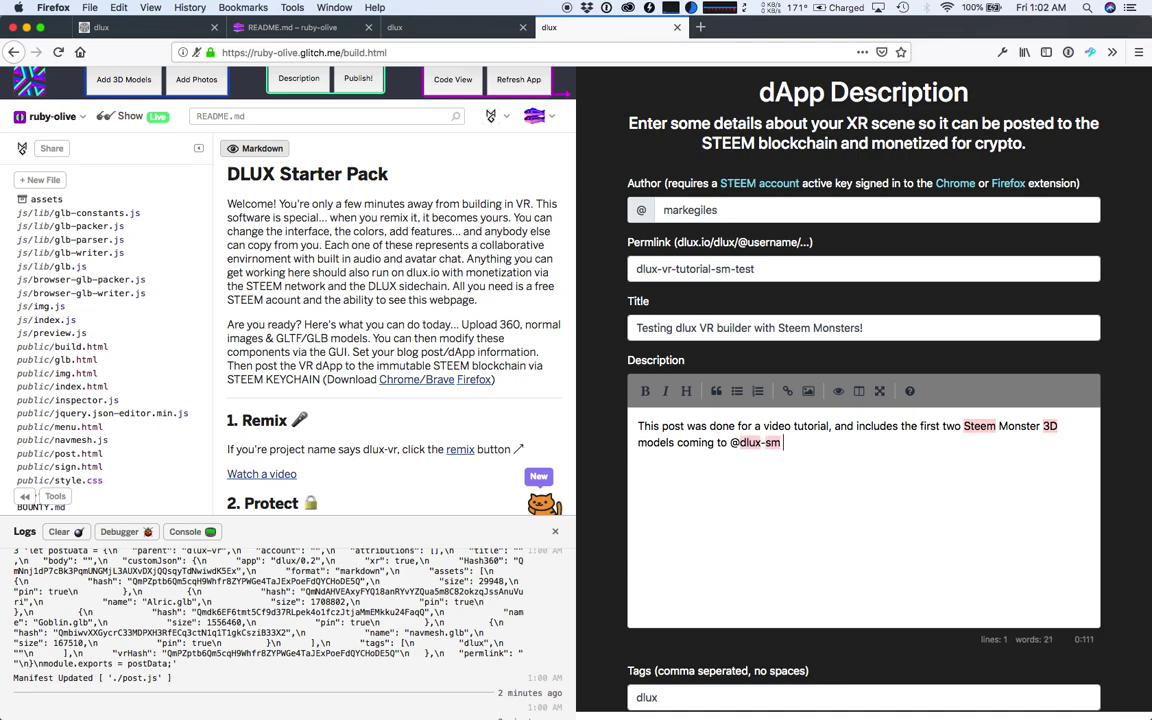
pyautogui.write(' virtual rea')
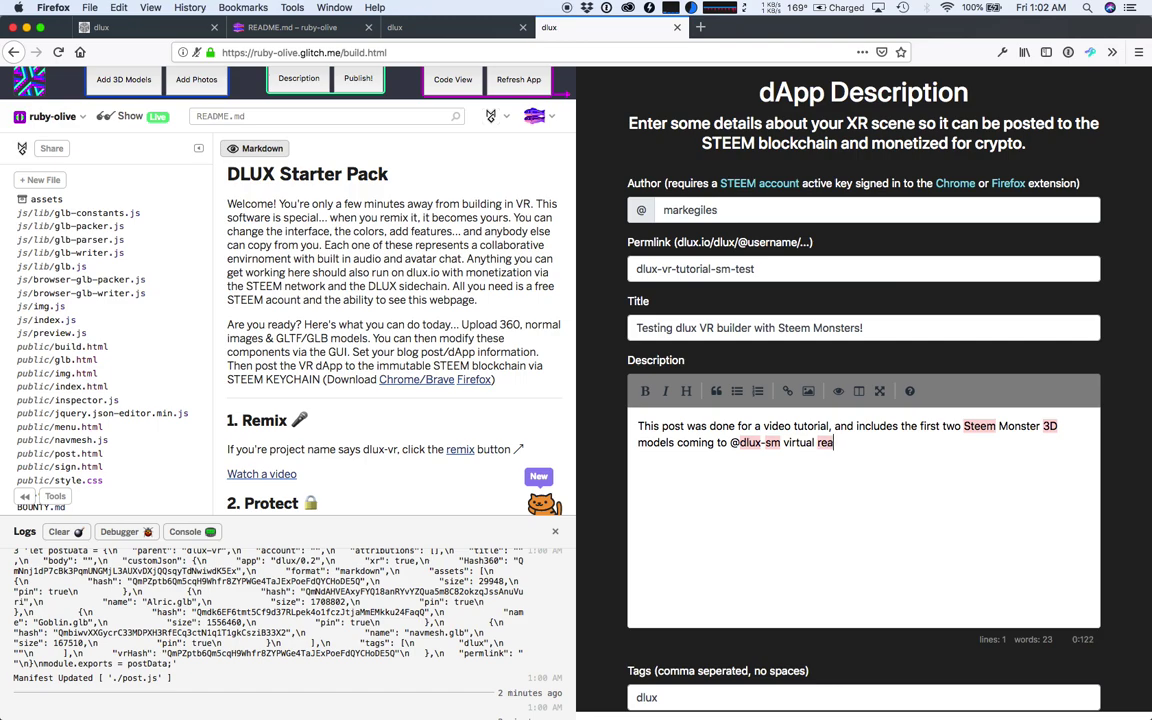
pyautogui.write('lity world!')
# - Set the tags to dlux, steem, vr, steemmonsters, sm from the saved suggestion
pyautogui.scroll(-2, 765, 440)
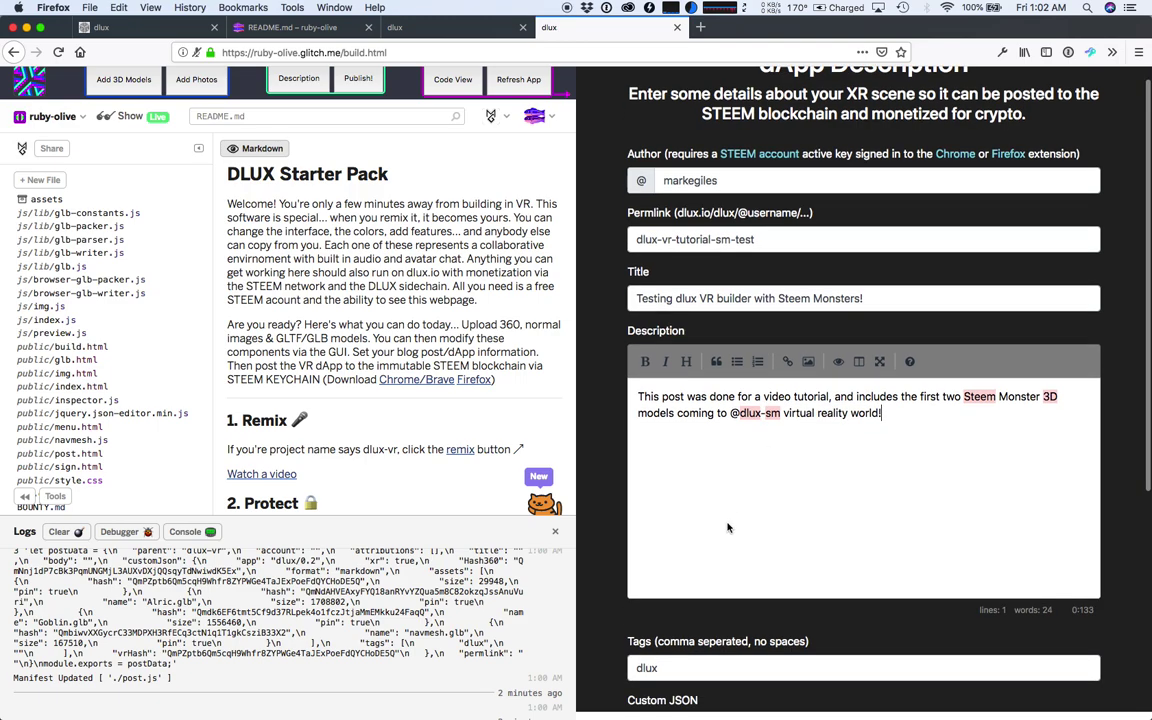
pyautogui.click(687, 611)
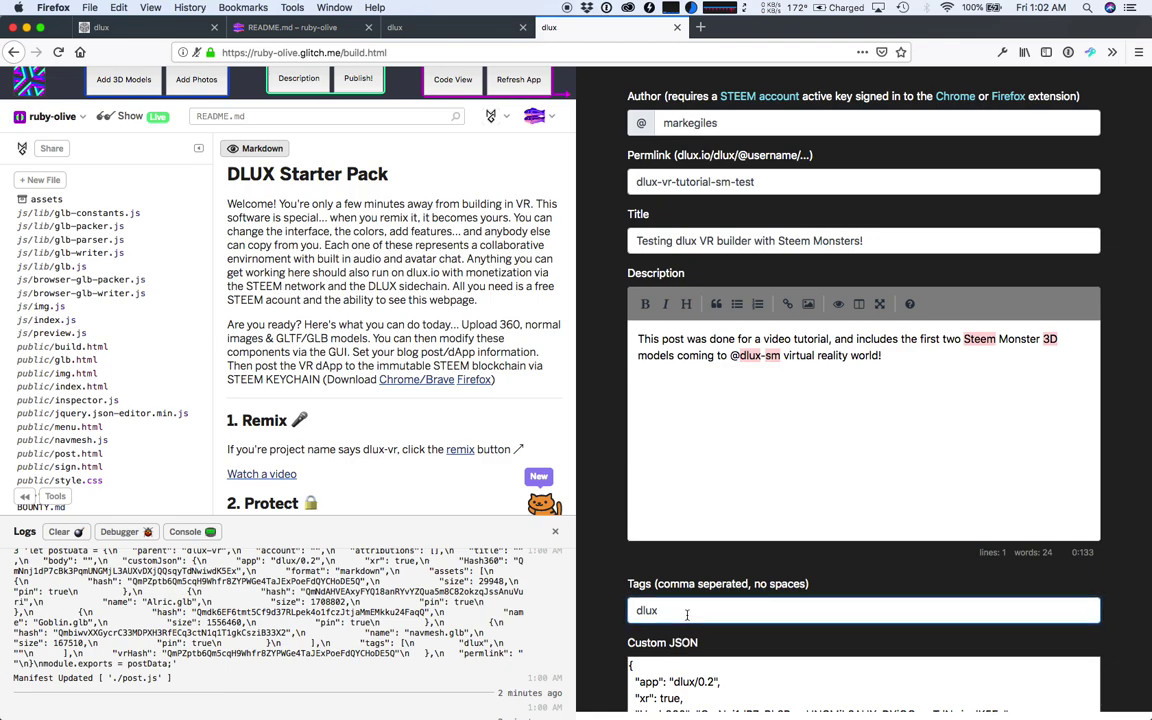
pyautogui.write(',')
pyautogui.press('Down')
pyautogui.press('Down')
pyautogui.press('Return')
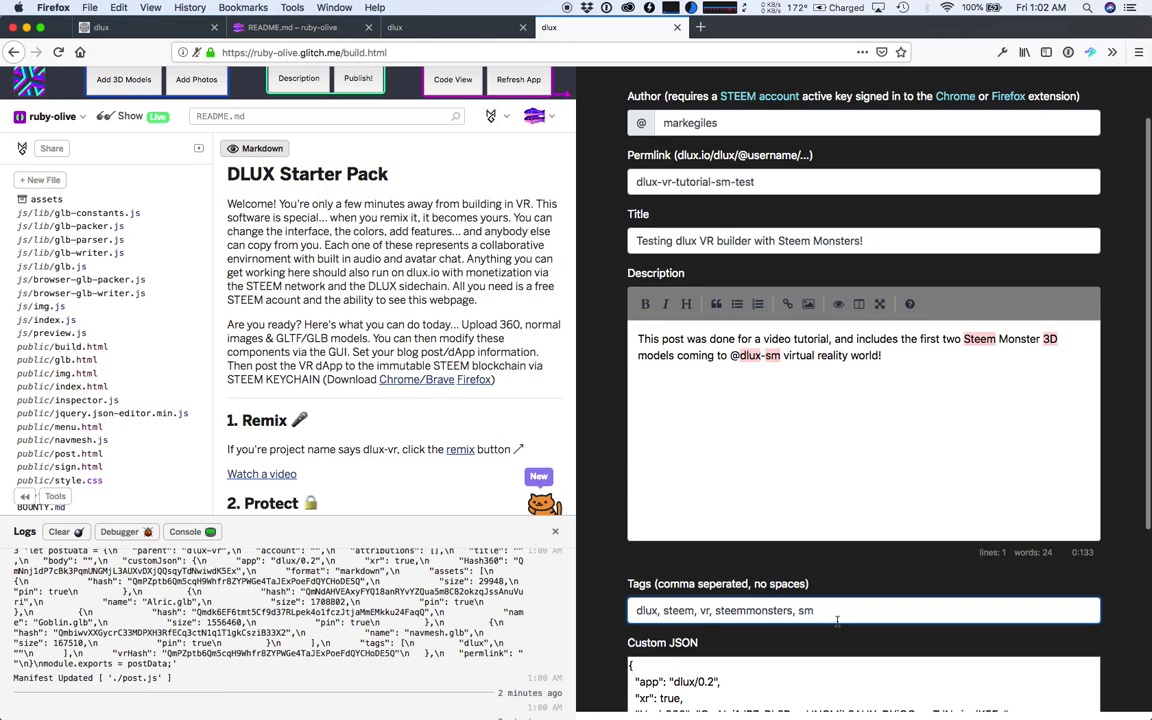
# - Review the Custom JSON asset list, including the Hash360 value
pyautogui.scroll(-1, 837, 621)
pyautogui.scroll(-5, 837, 621)
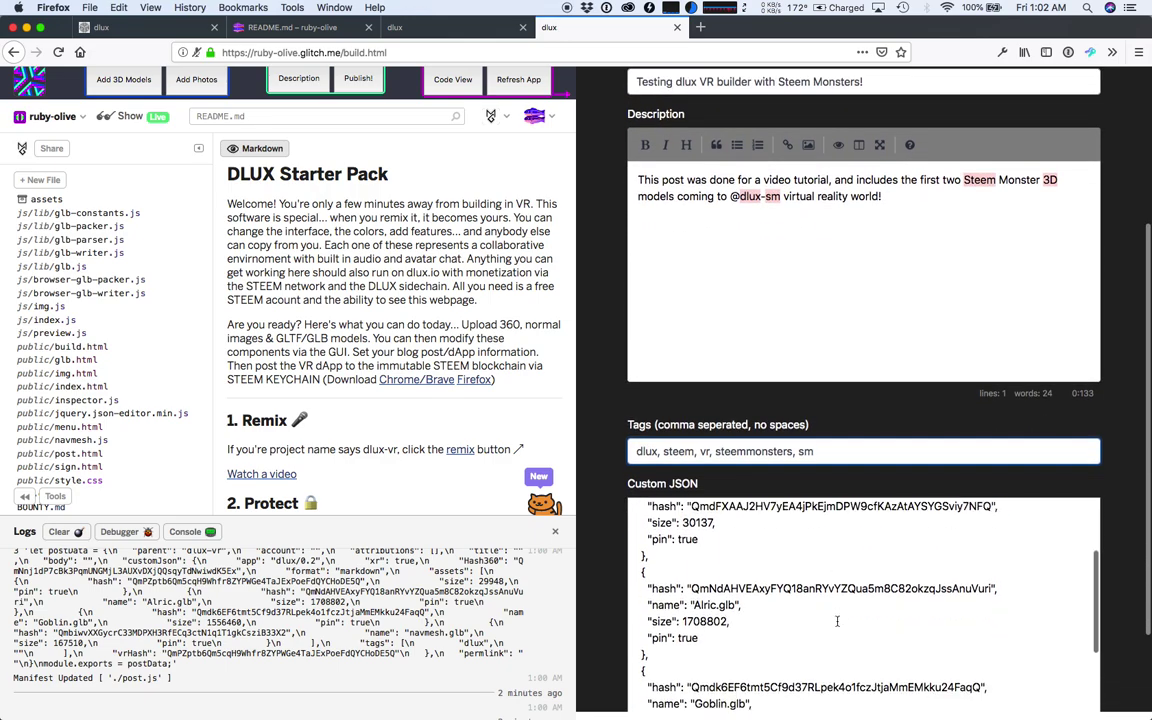
pyautogui.scroll(3, 837, 621)
pyautogui.scroll(-2, 837, 621)
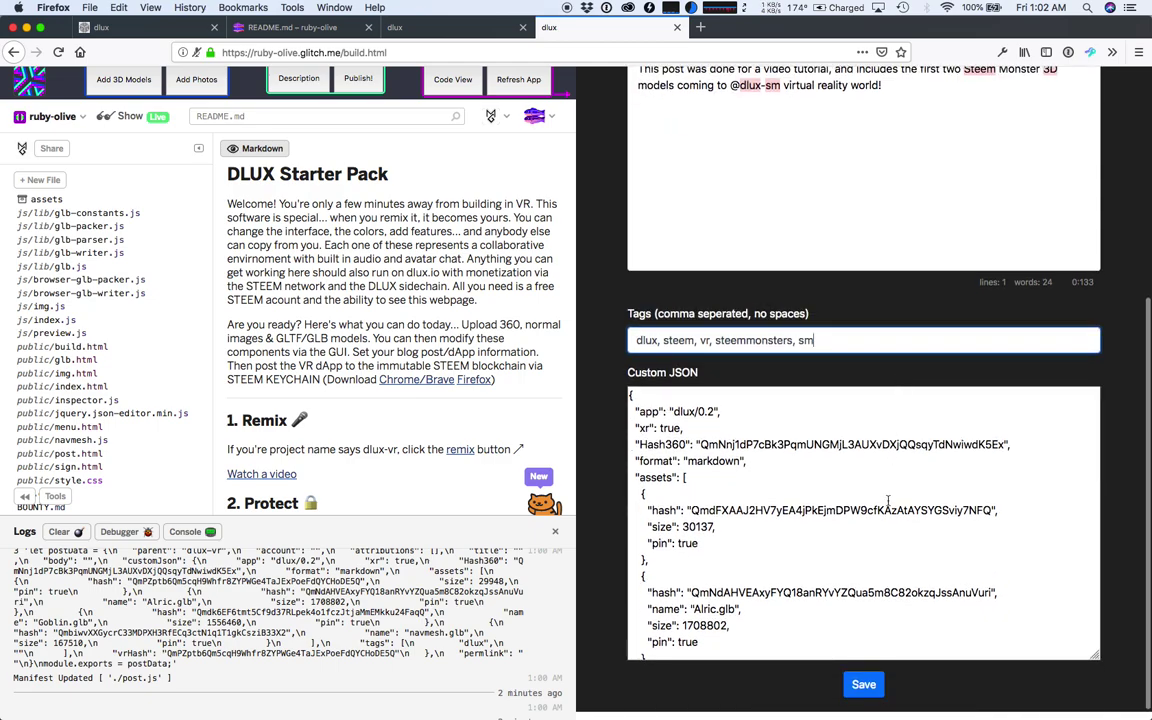
pyautogui.scroll(-1, 887, 508)
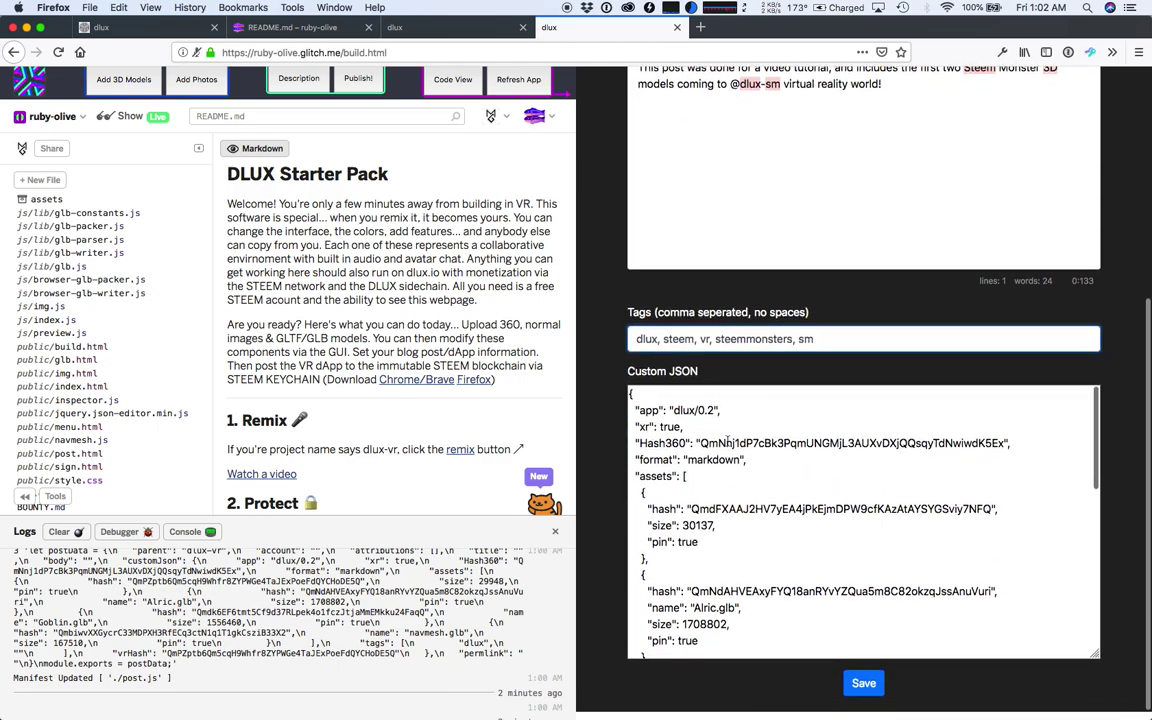
pyautogui.doubleClick(737, 443)
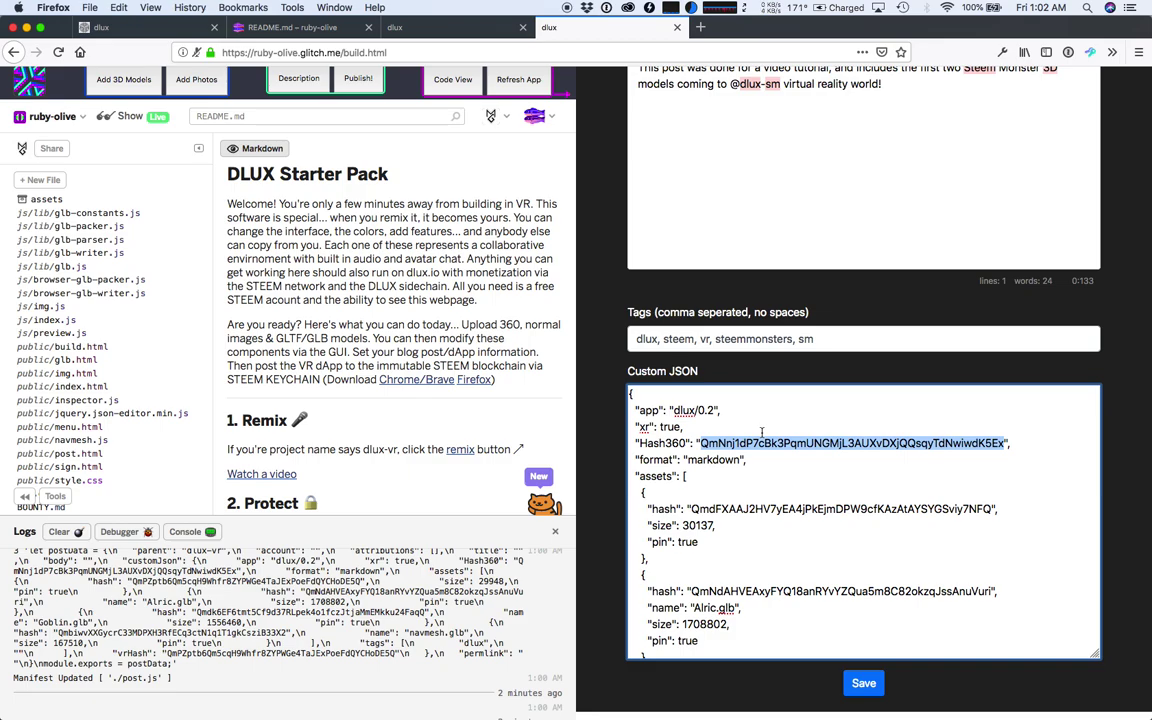
pyautogui.click(752, 531)
pyautogui.scroll(-2, 863, 456)
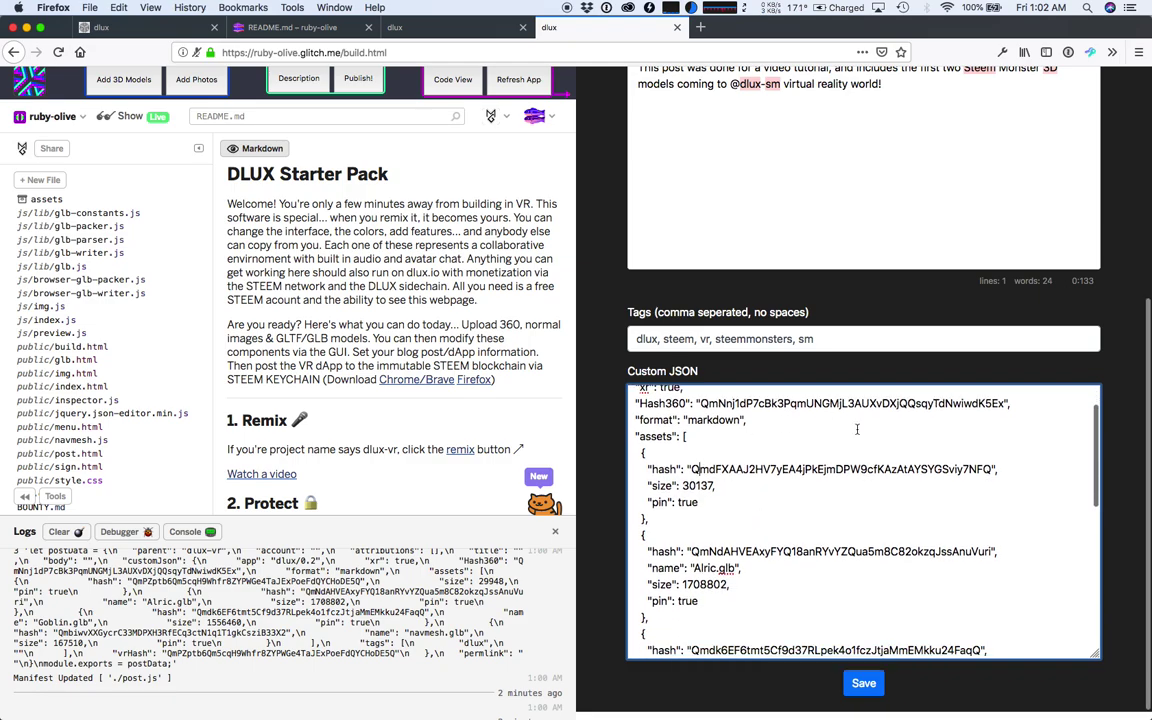
pyautogui.write(',')
pyautogui.scroll(-3, 700, 470)
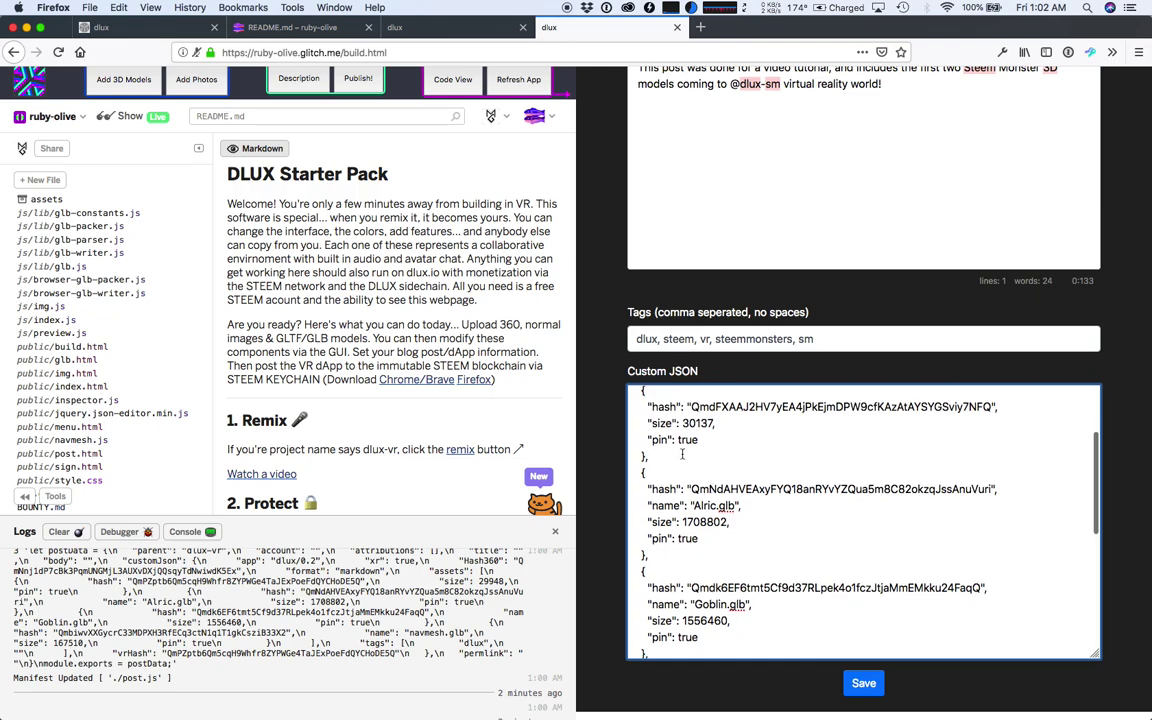
pyautogui.scroll(-1, 690, 456)
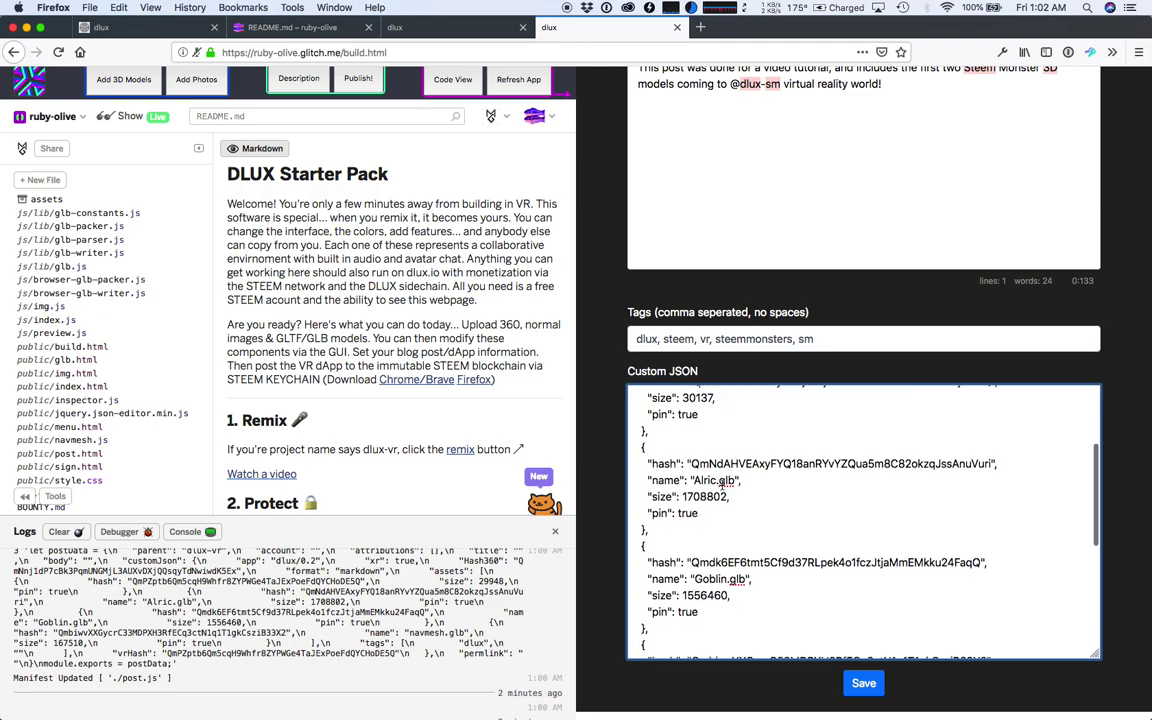
pyautogui.scroll(-3, 733, 470)
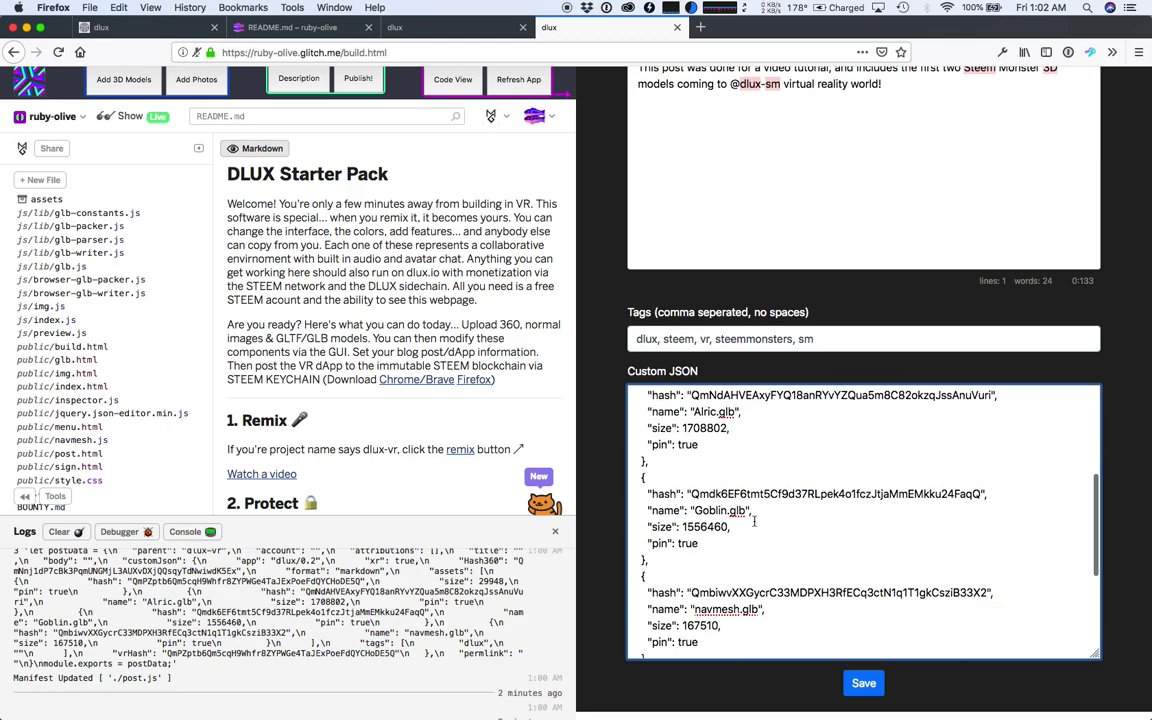
pyautogui.scroll(-3, 748, 494)
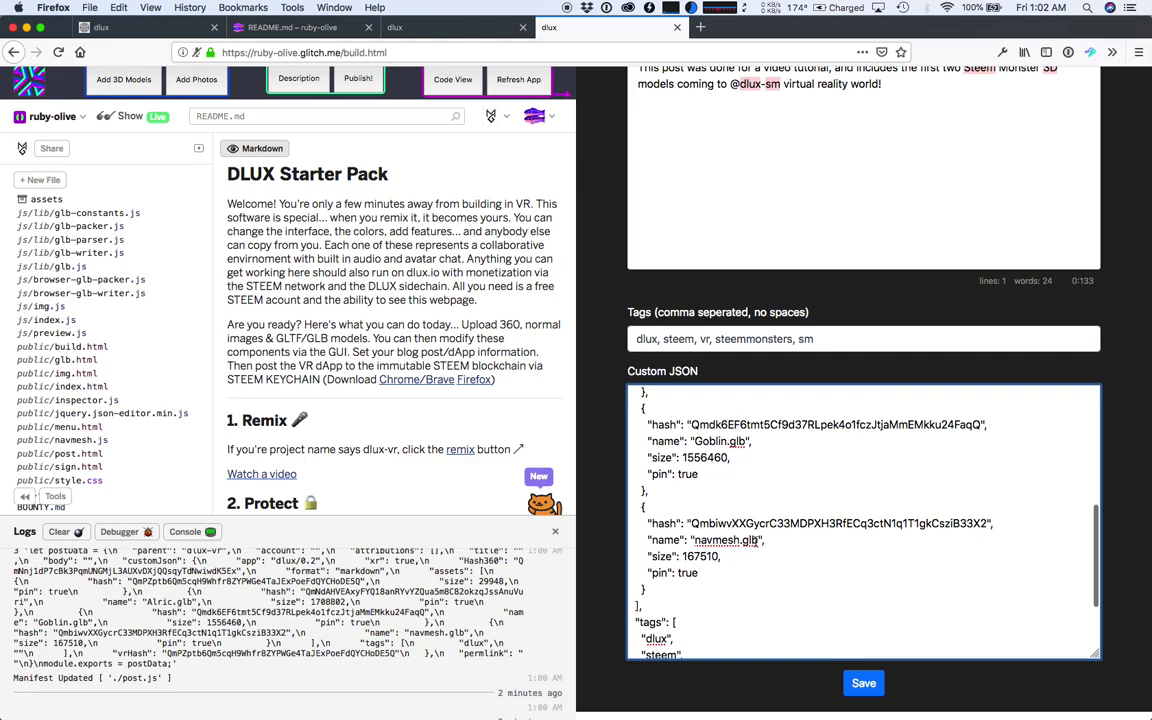
pyautogui.scroll(-1, 776, 539)
pyautogui.scroll(-2, 776, 539)
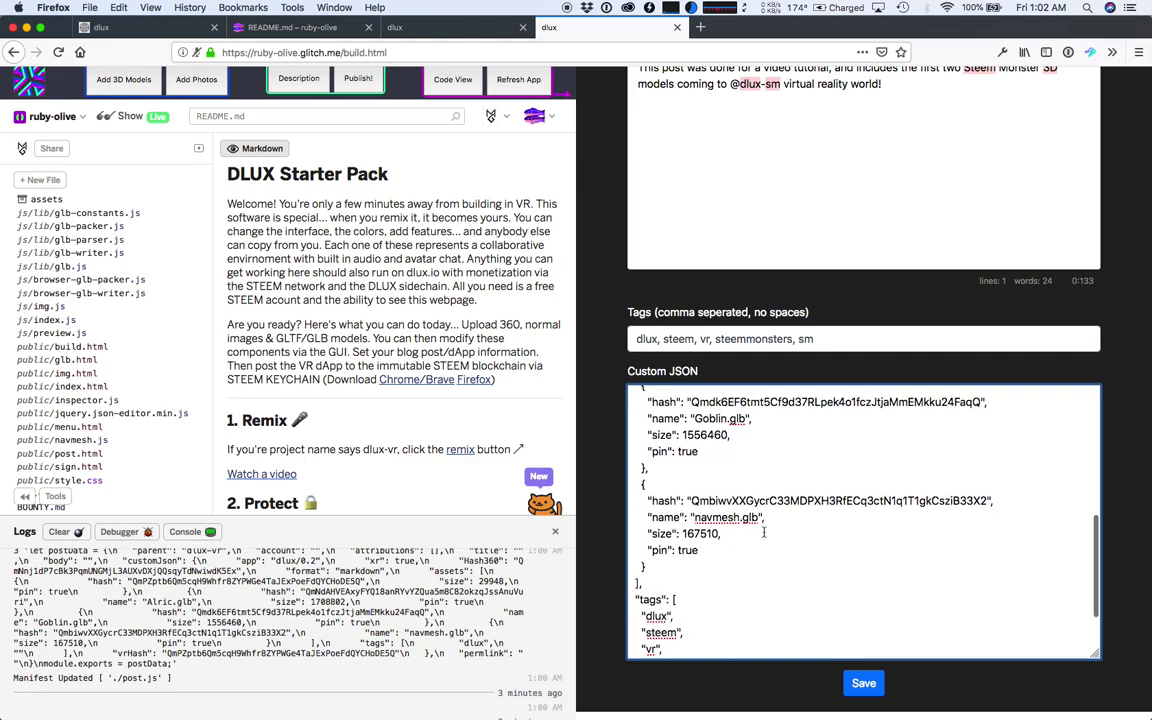
pyautogui.scroll(-2, 787, 585)
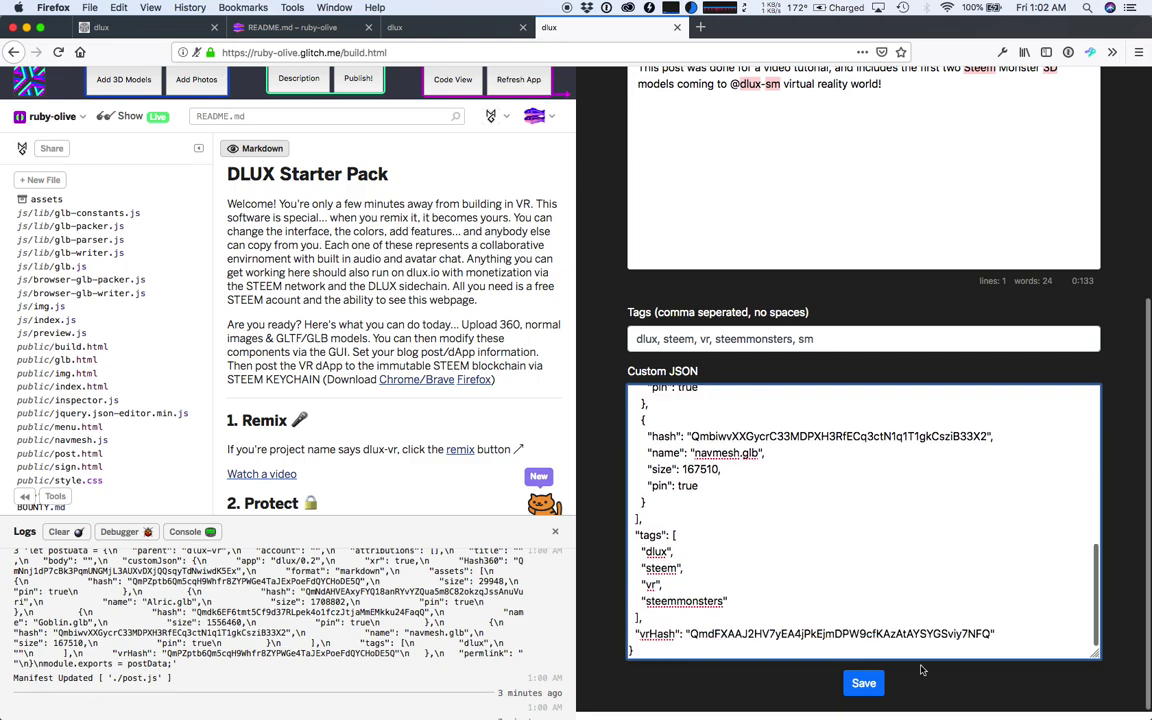
# - Save the post details and open the live scene, declining microphone access
pyautogui.click(861, 684)
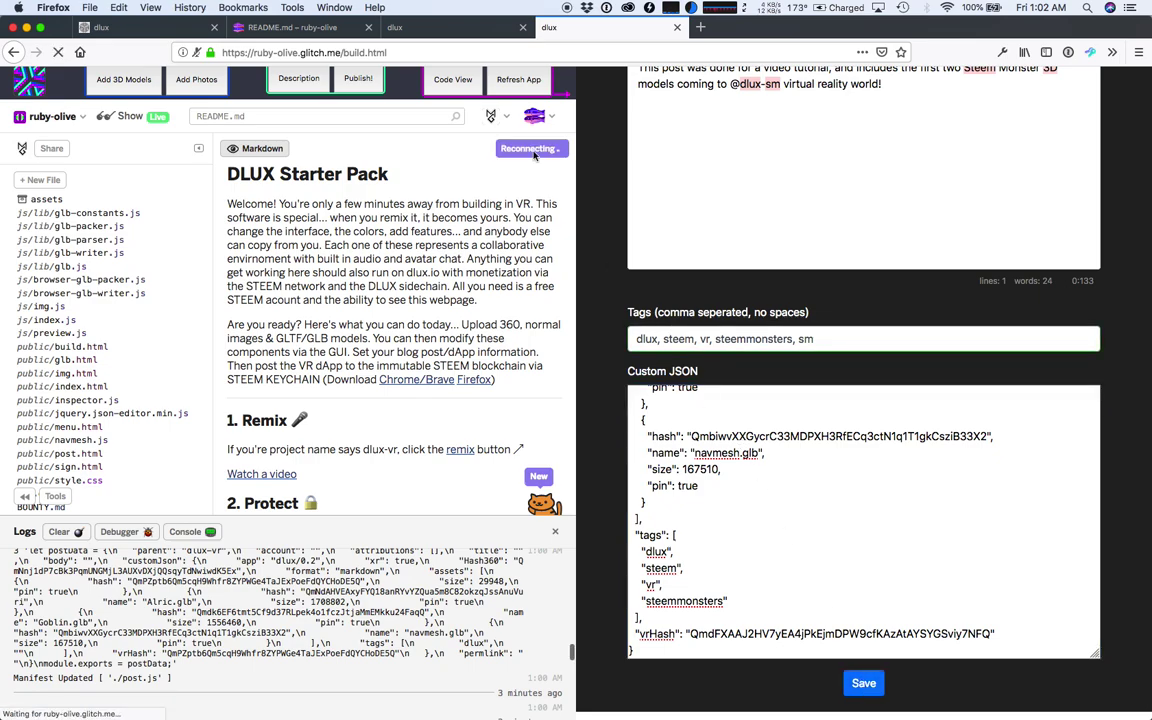
pyautogui.click(442, 31)
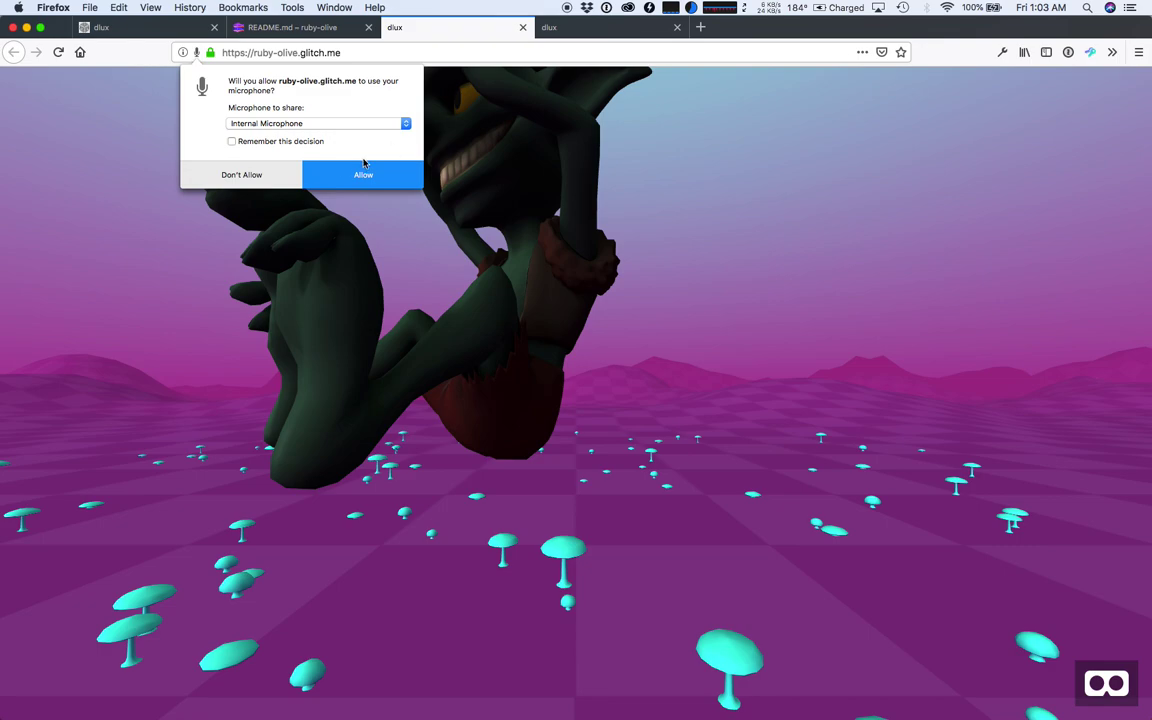
pyautogui.click(241, 175)
# - Walk forward and right through the wizard-and-goblin scene, then open the A-Frame inspector
pyautogui.click(450, 375)
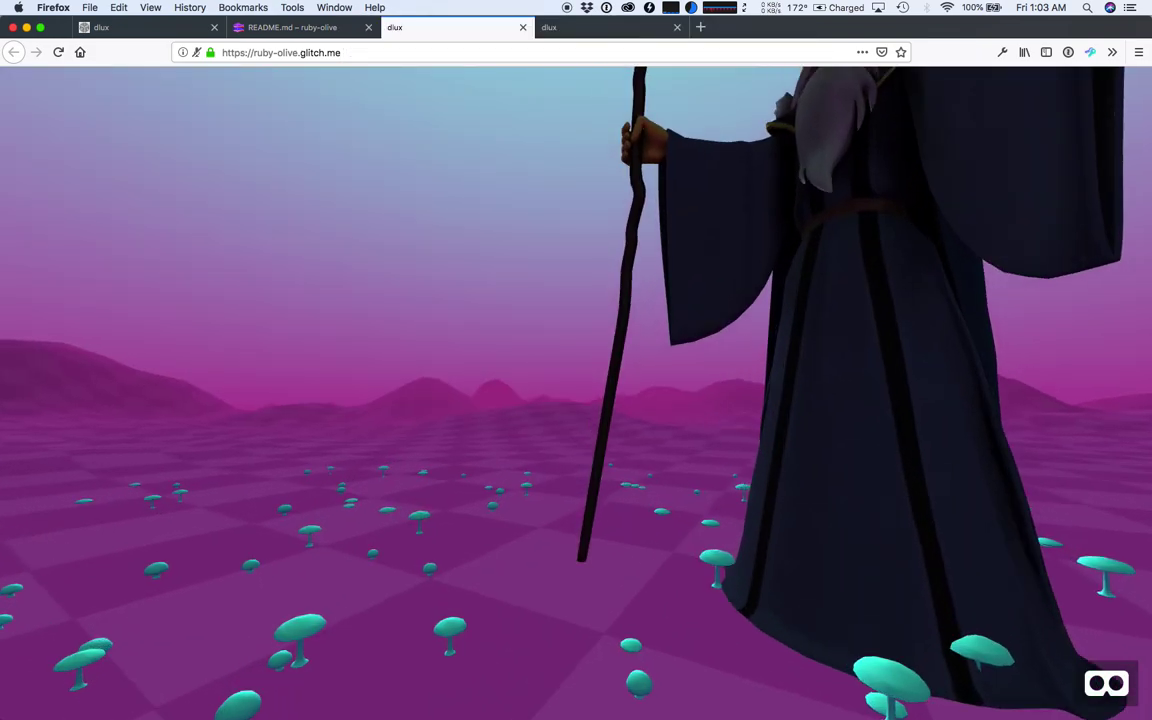
pyautogui.press('w')
pyautogui.press('d')
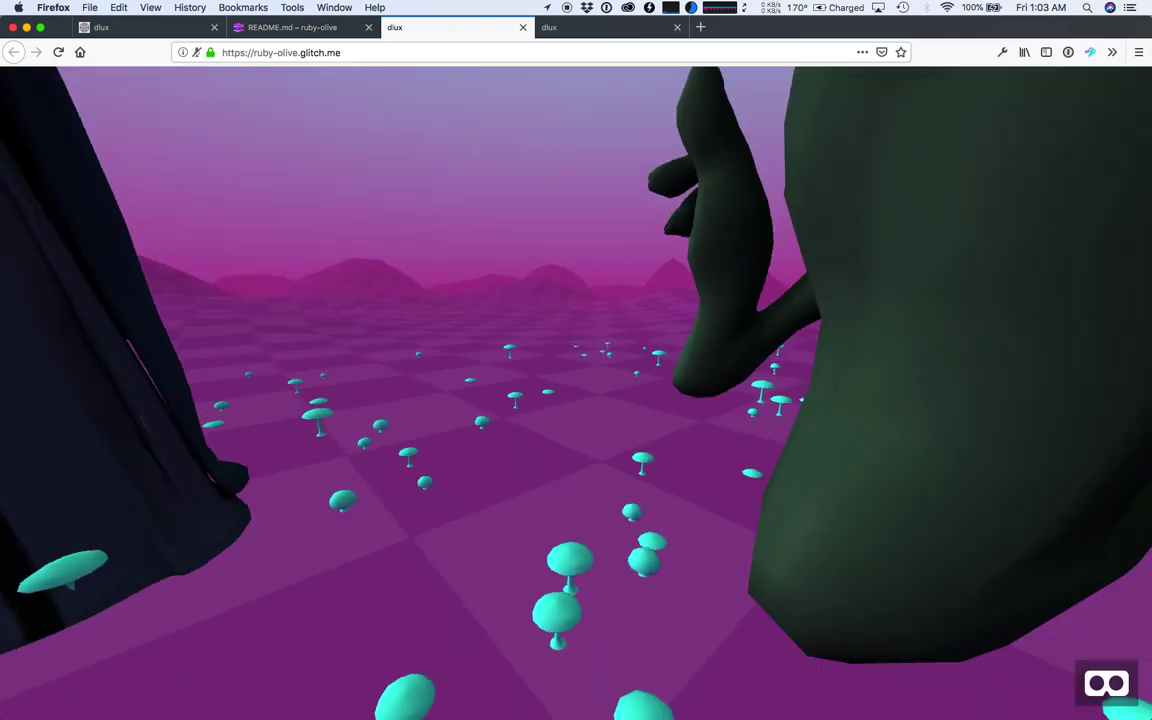
pyautogui.hotkey('ctrl', 'alt', 'i')
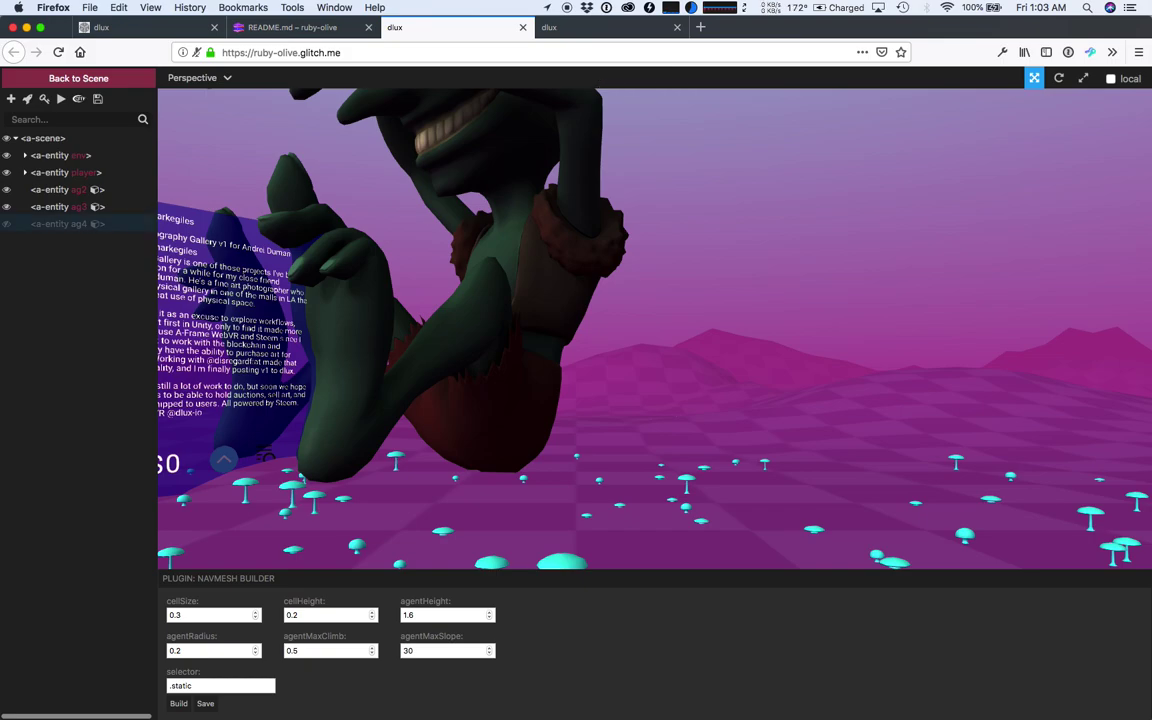
# - Show the ag4 navmesh, look down on the wizard and goblin, then hide ag4 again
pyautogui.click(7, 224)
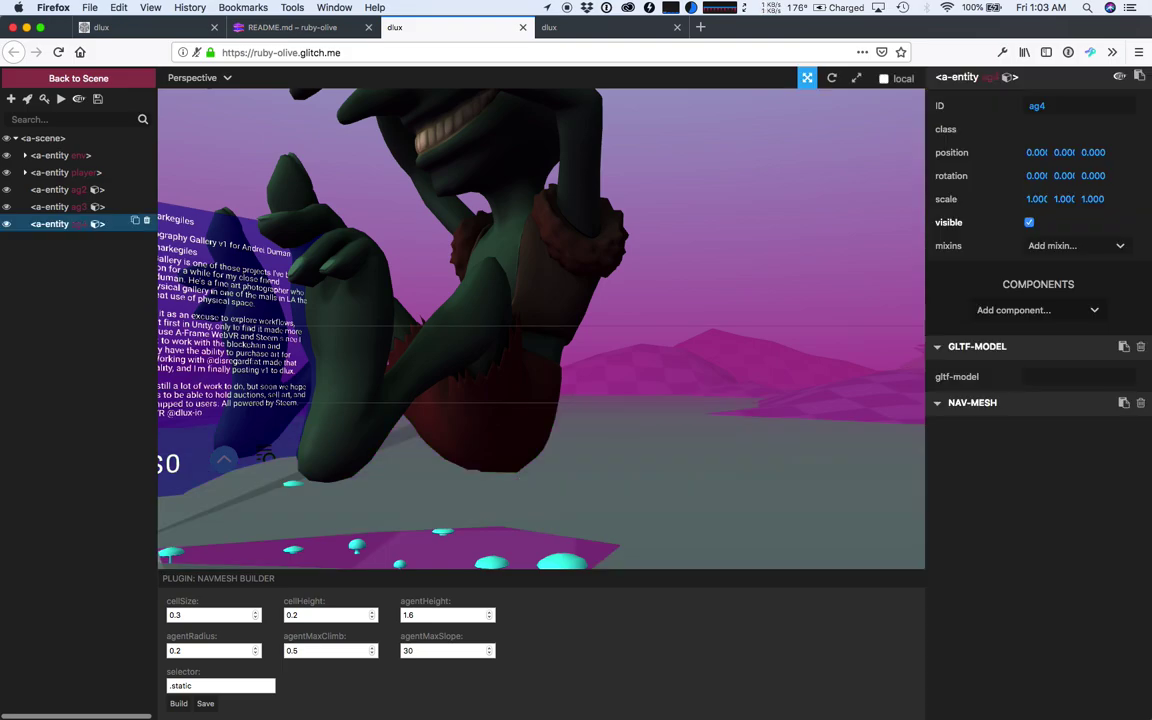
pyautogui.scroll(-10, 576, 455)
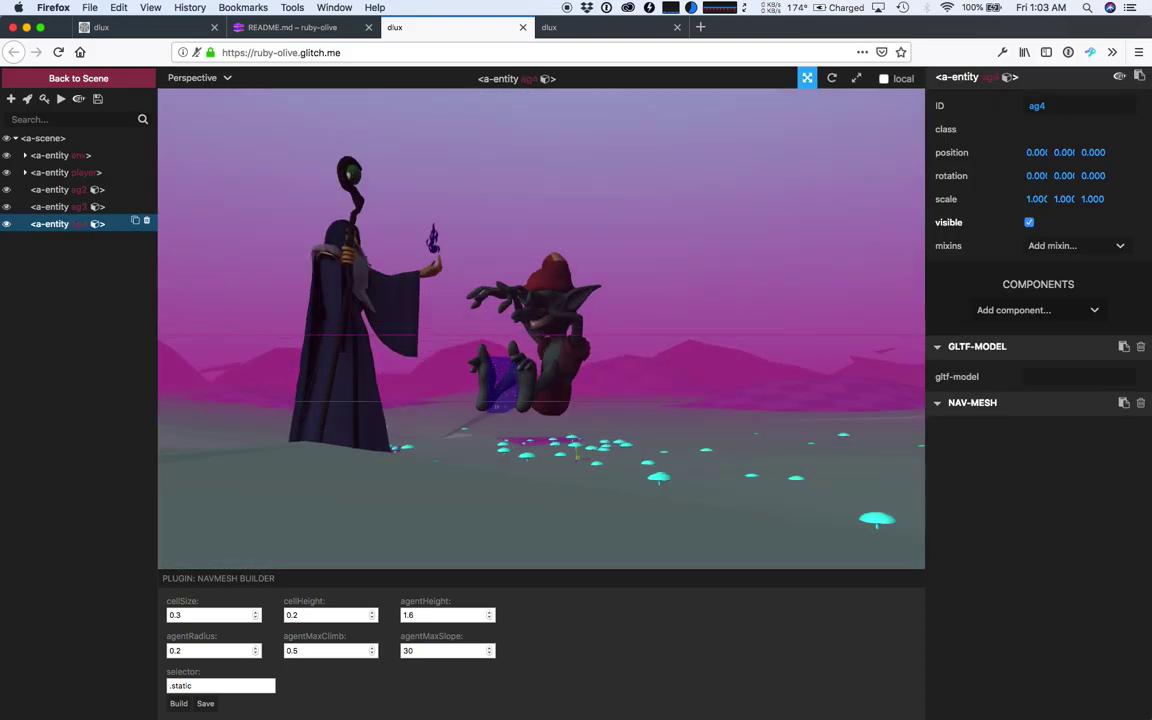
pyautogui.moveTo(577, 456); pyautogui.dragTo(576, 448)
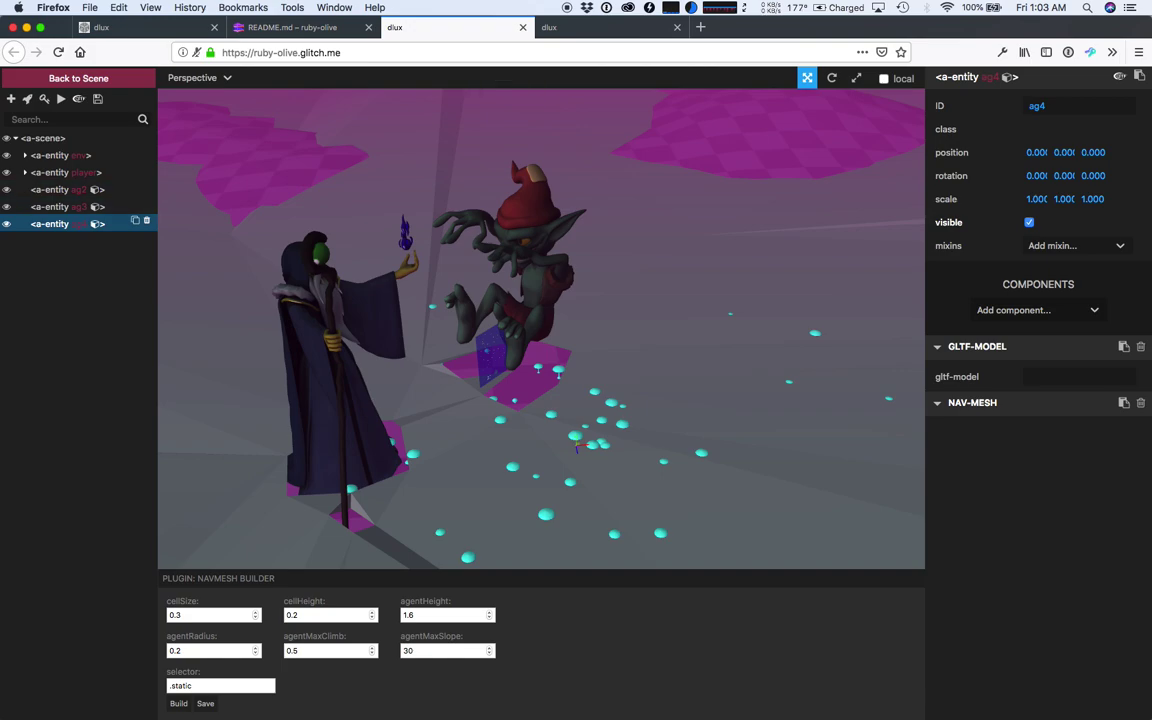
pyautogui.click(6, 224)
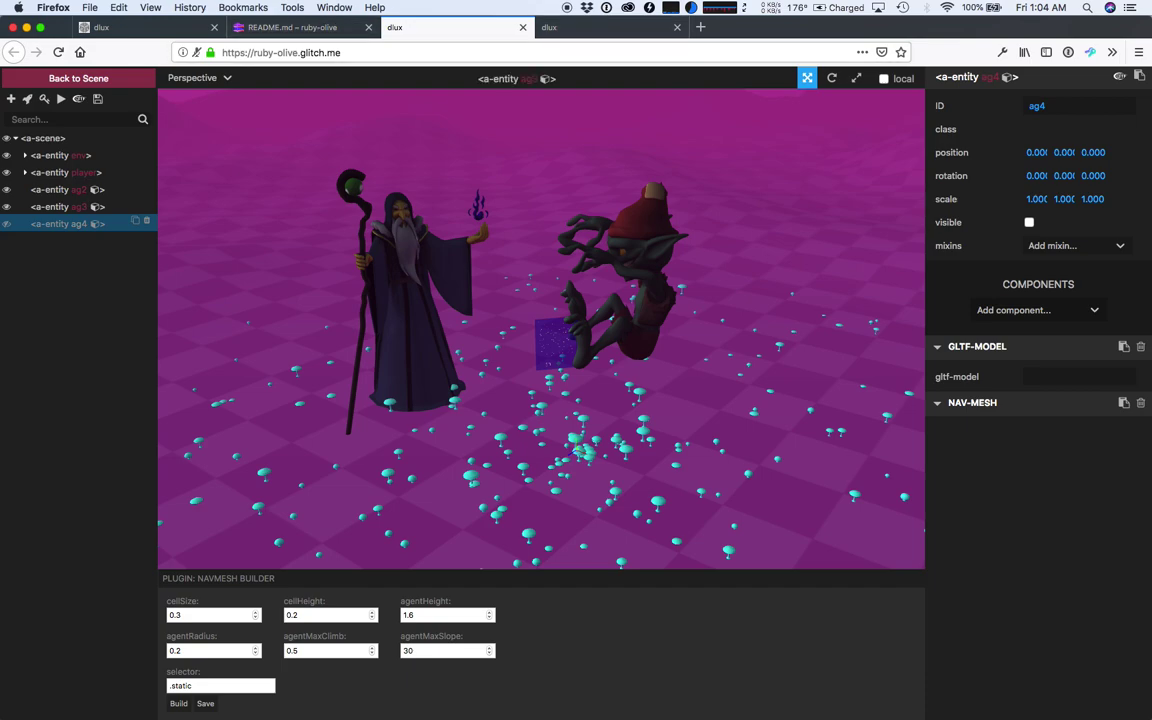
pyautogui.scroll(-5, 541, 329)
pyautogui.scroll(4, 541, 329)
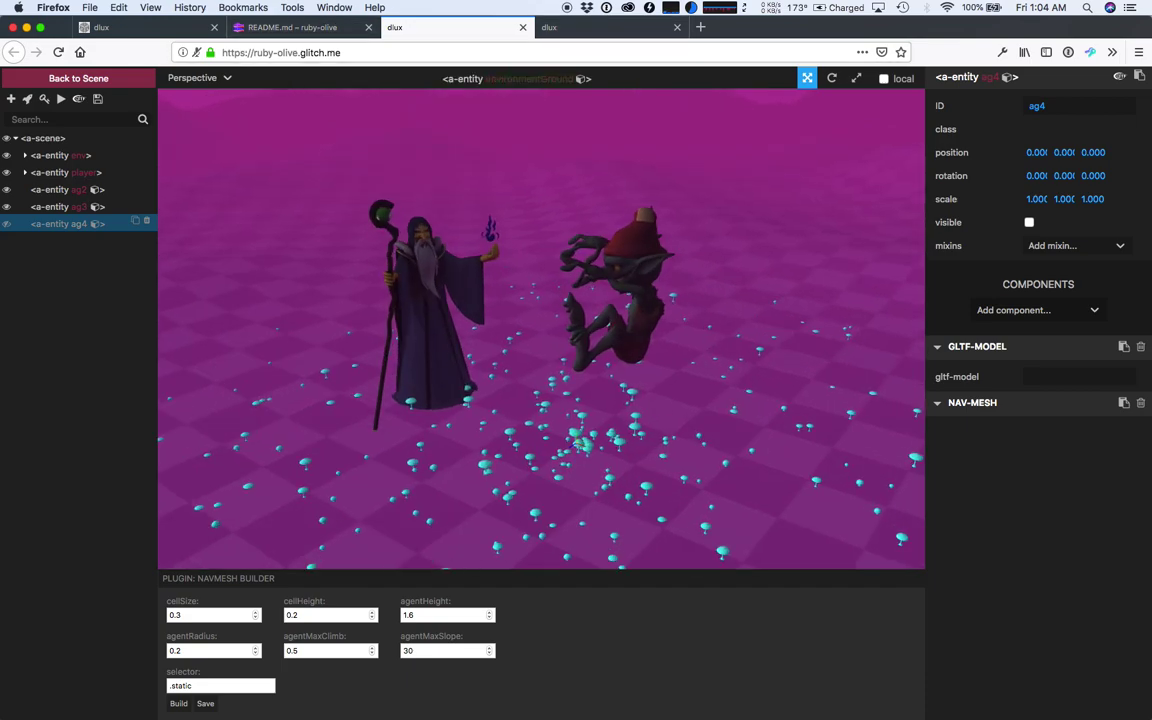
# - Close the inspector, reload the scene page and enter the 3D view, dismissing the microphone request
pyautogui.hotkey('ctrl', 'alt', 'i')
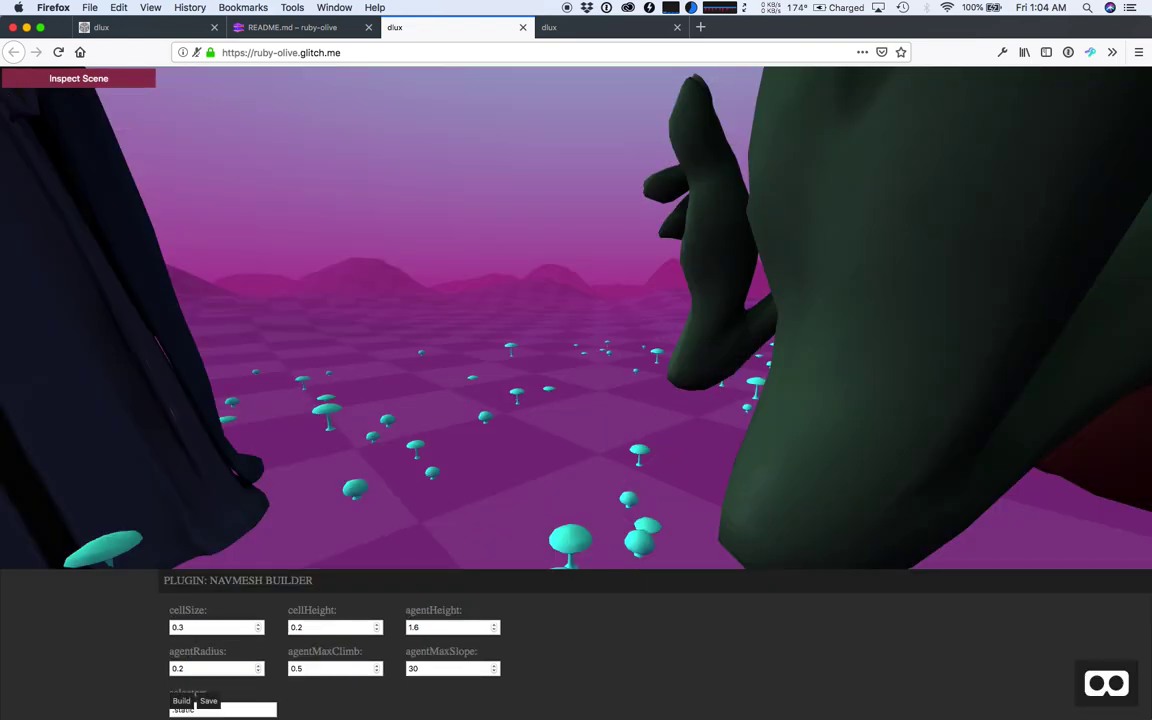
pyautogui.press('super+r')
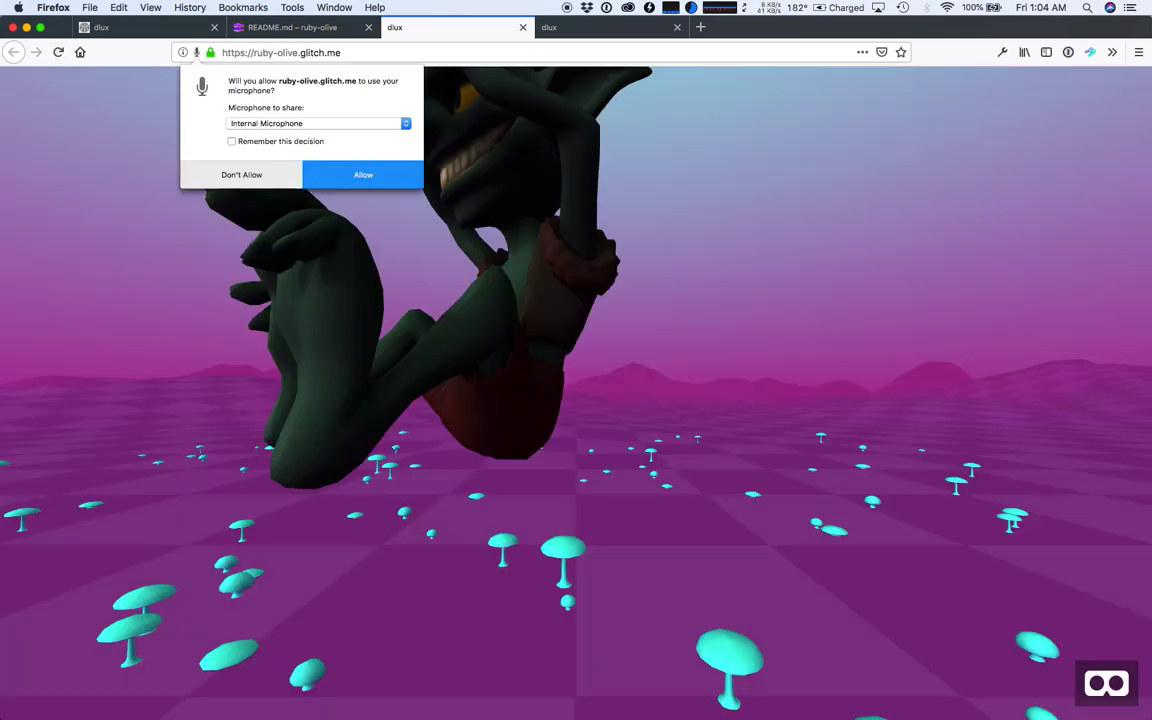
pyautogui.click(555, 461)
pyautogui.press('Escape')
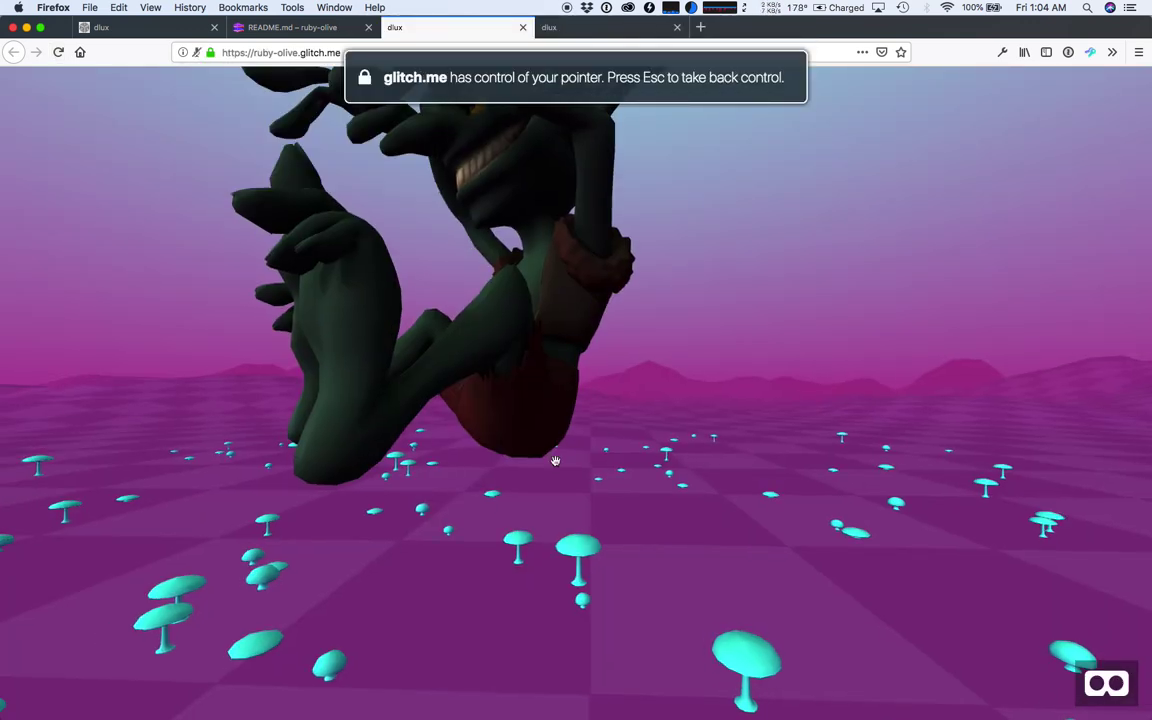
pyautogui.click(450, 468)
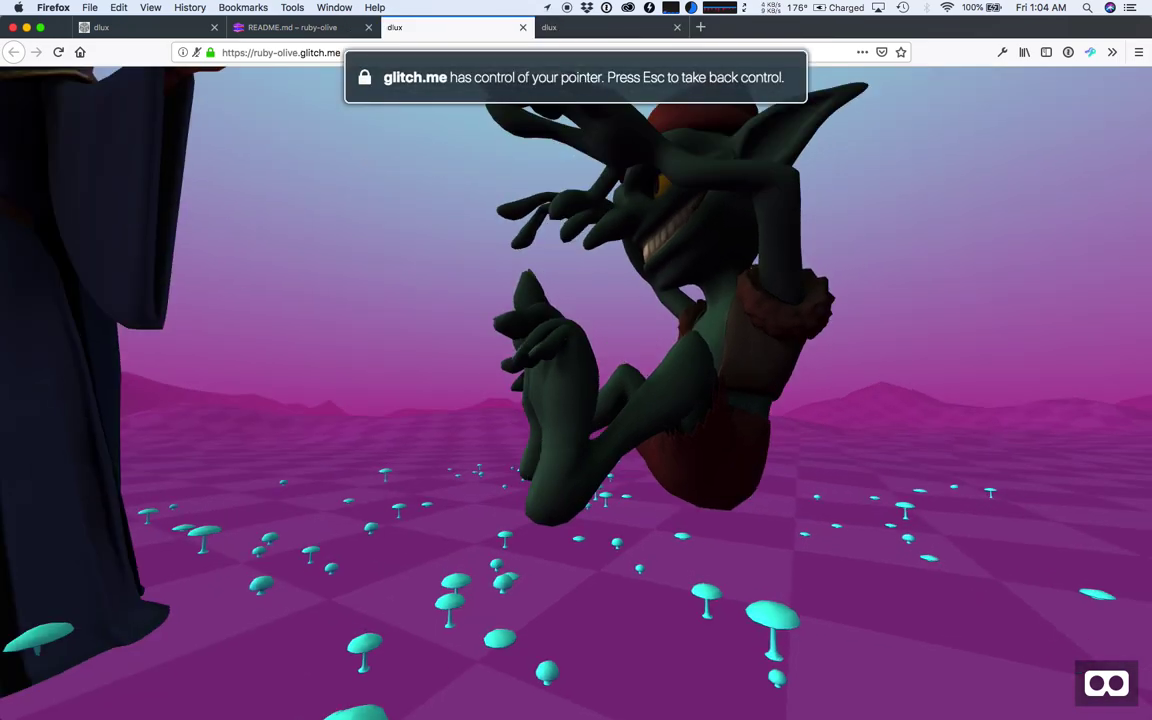
# - Walk around with WASD to frame Alric and the Goblin, then capture a 360 screenshot
pyautogui.press('s')
pyautogui.press('s')
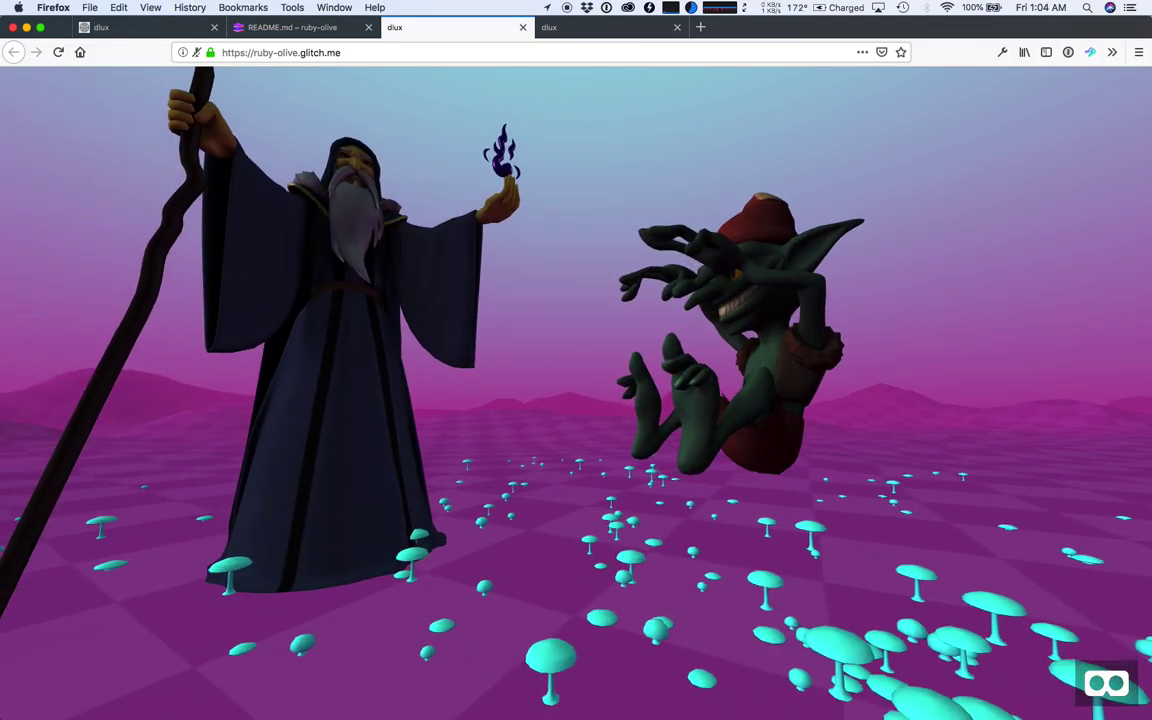
pyautogui.press('a')
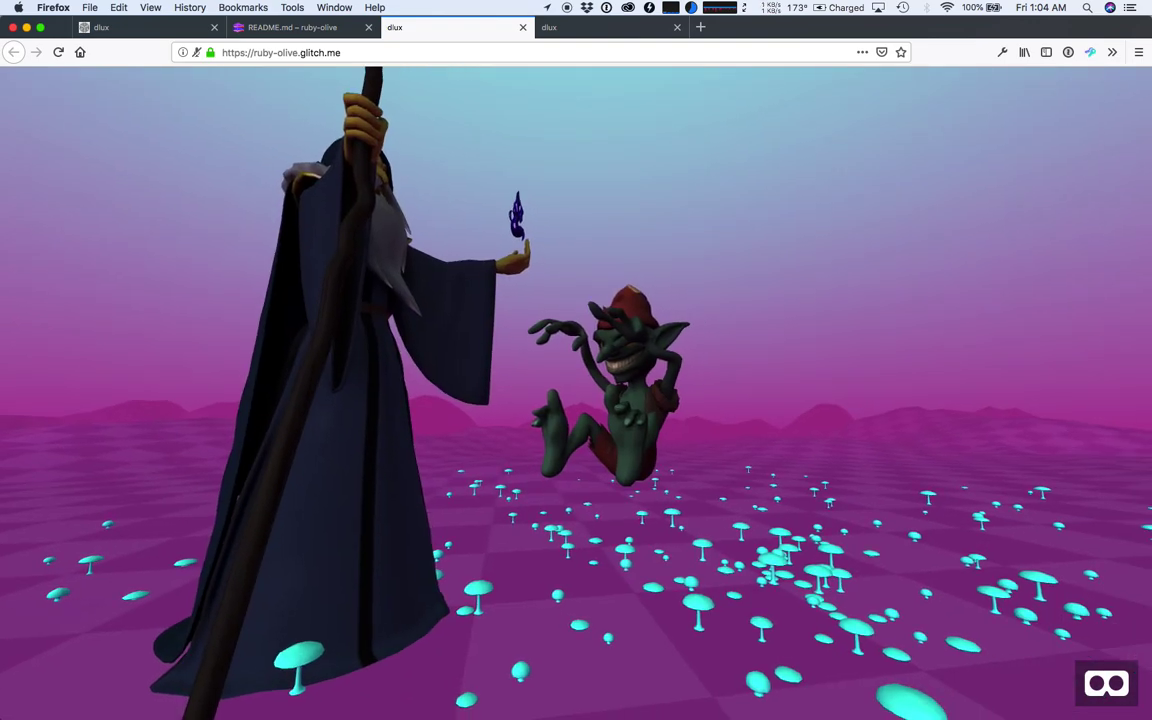
pyautogui.press('d')
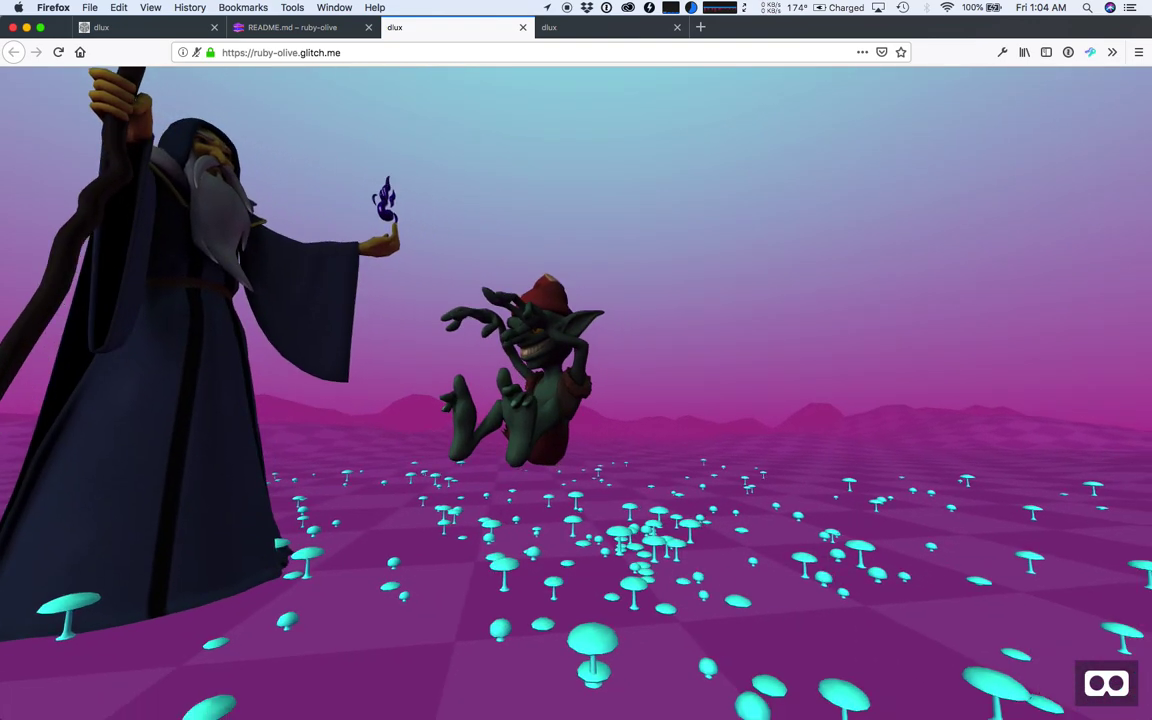
pyautogui.press('s')
pyautogui.press('w')
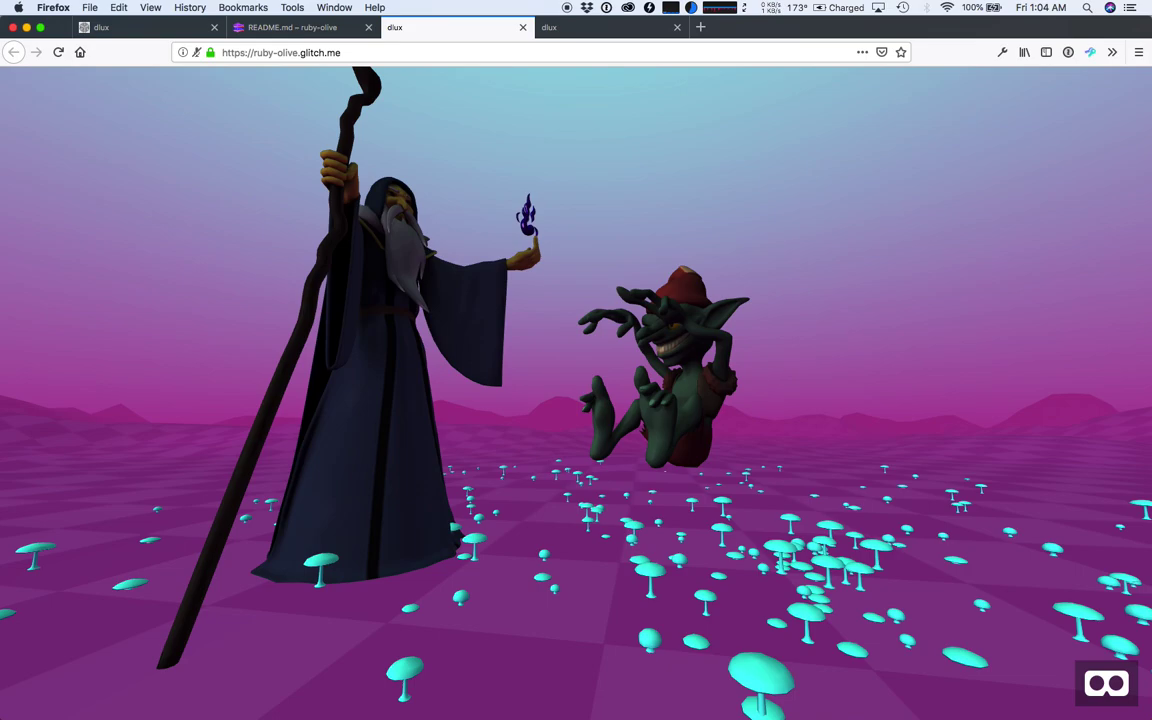
pyautogui.press('a')
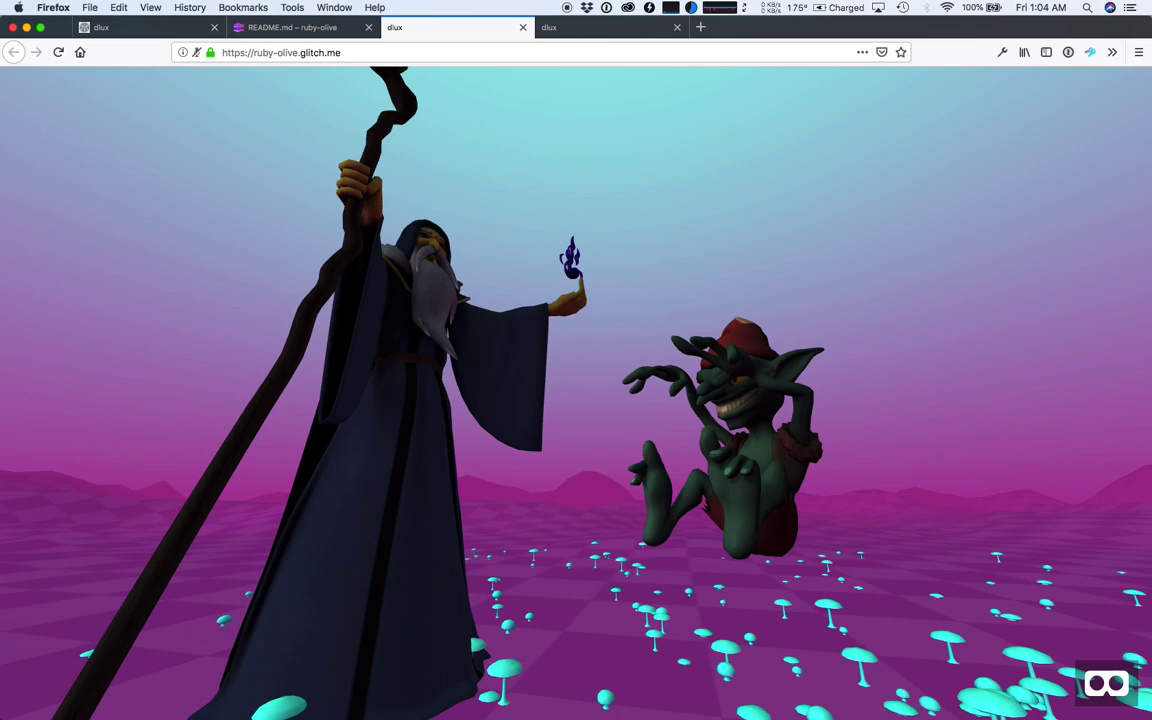
pyautogui.hotkey('ctrl', 'alt', 's')
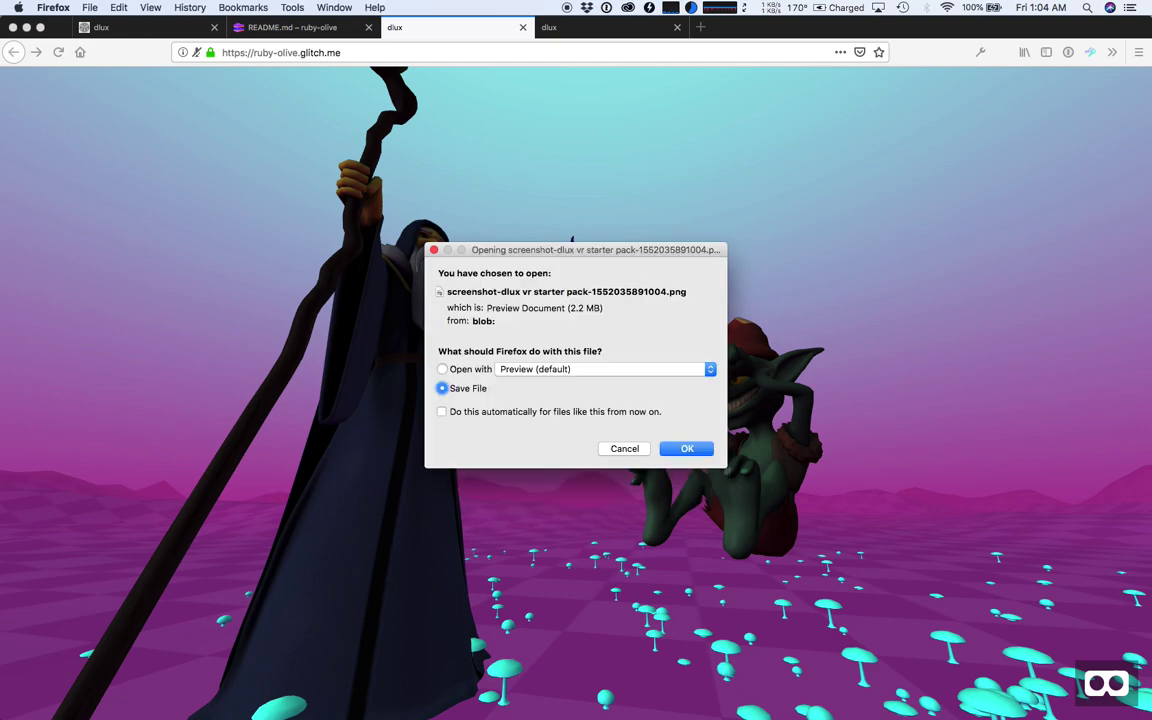
# - Save the first 360 screenshot, then capture and save a second one
pyautogui.press('Return')
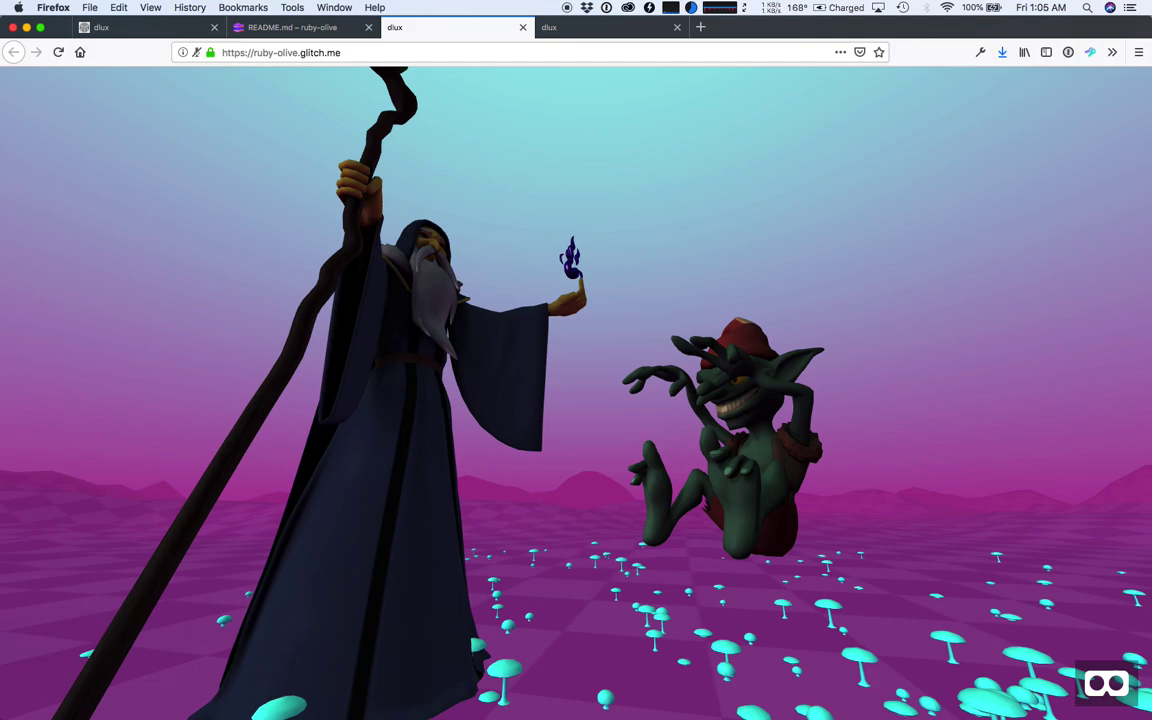
pyautogui.hotkey('ctrl', 'alt', 's')
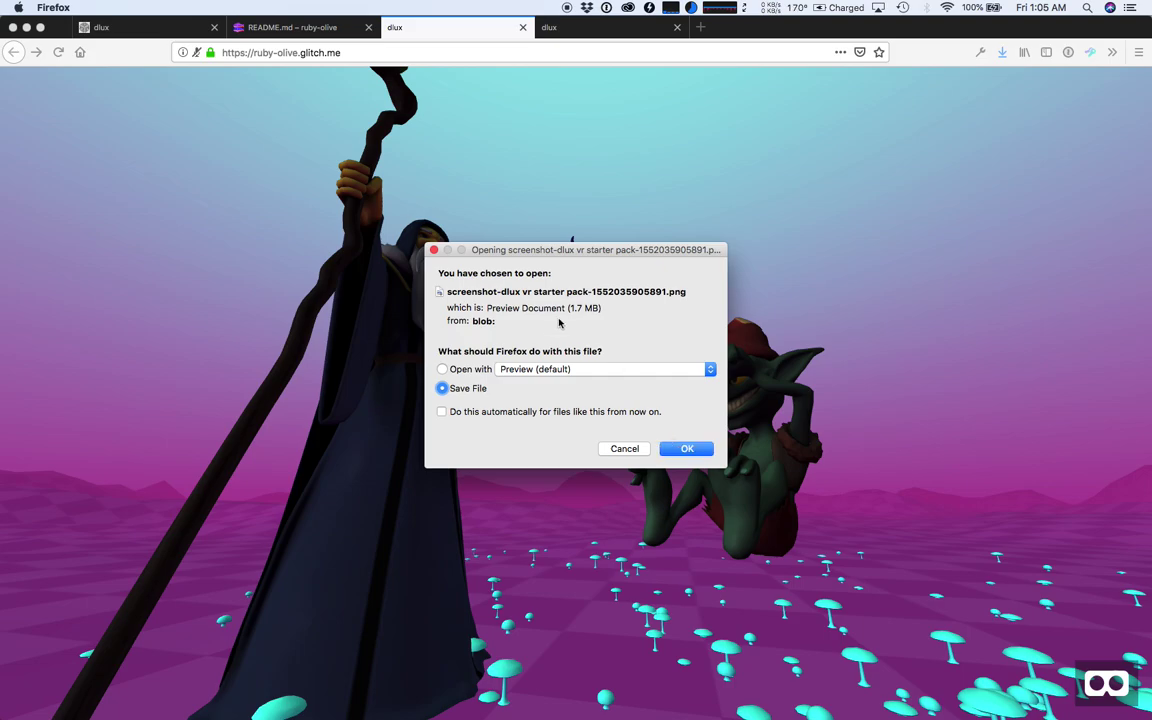
pyautogui.click(686, 450)
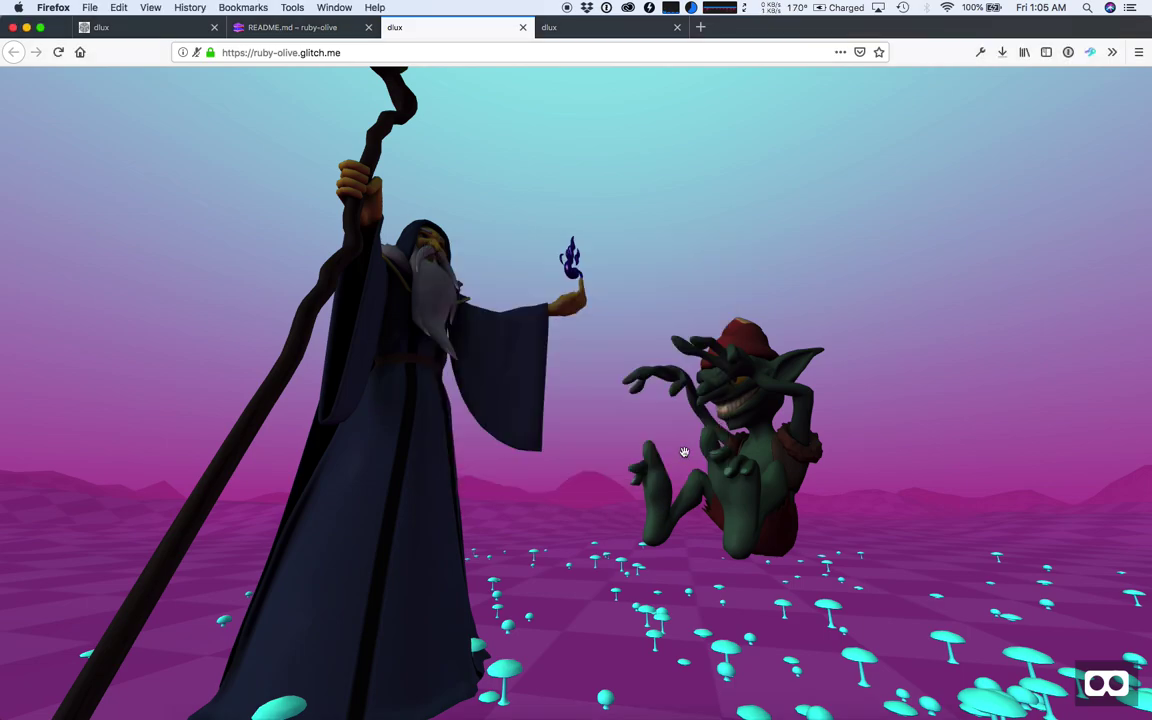
# - Check the Downloads stack for the saved screenshots, then return to the scene and release the view
pyautogui.moveTo(862, 715)
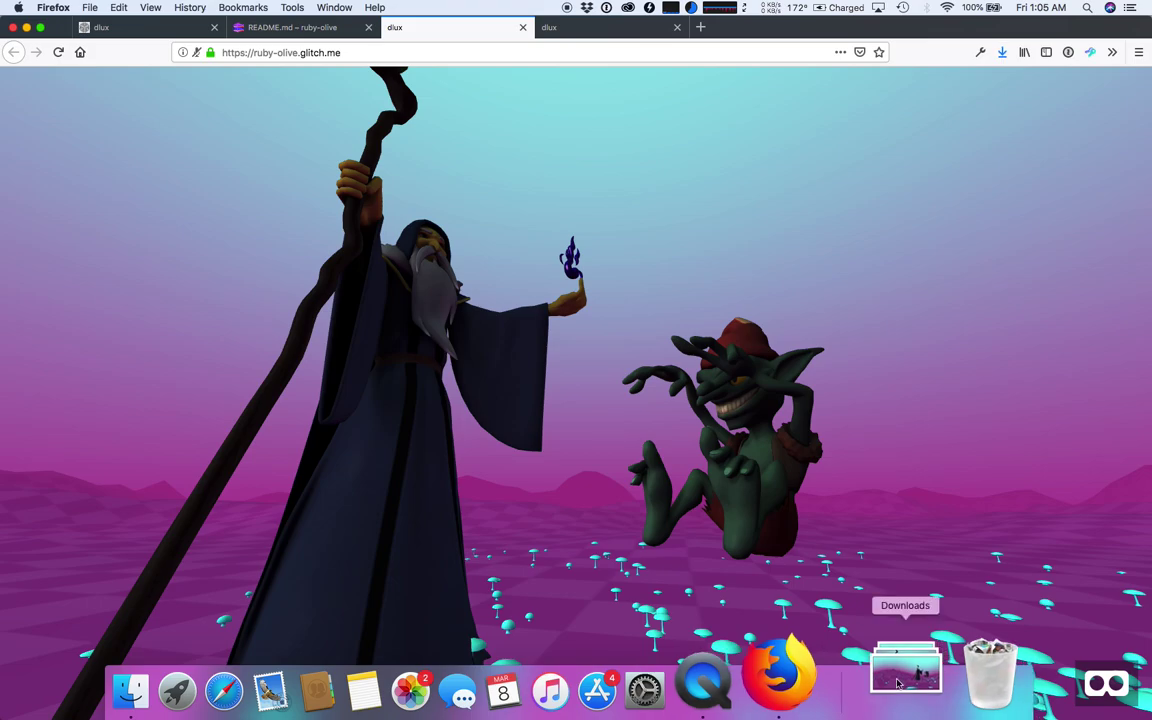
pyautogui.click(910, 675)
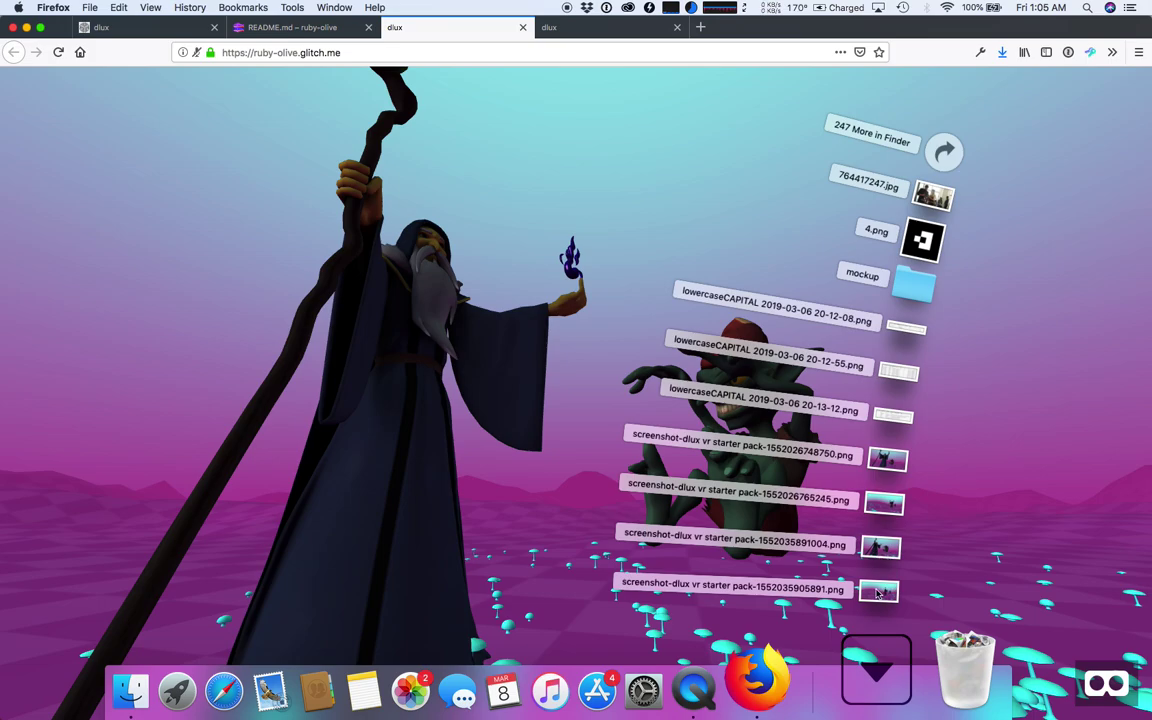
pyautogui.click(665, 238)
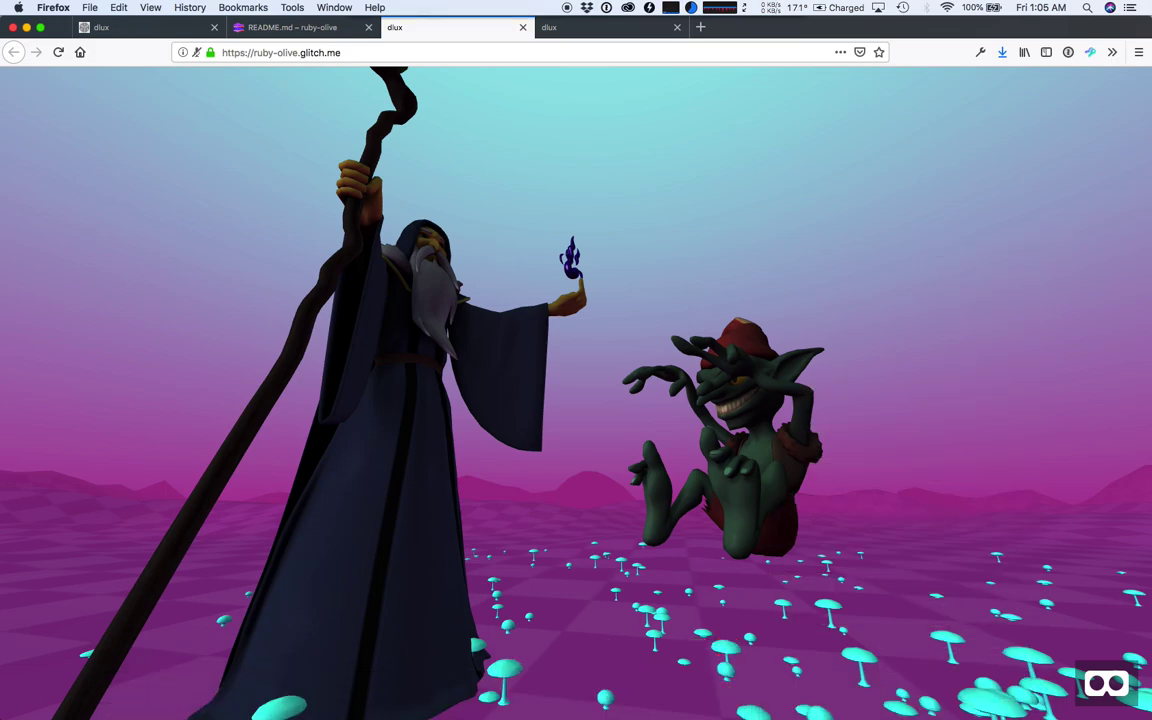
pyautogui.press('Escape')
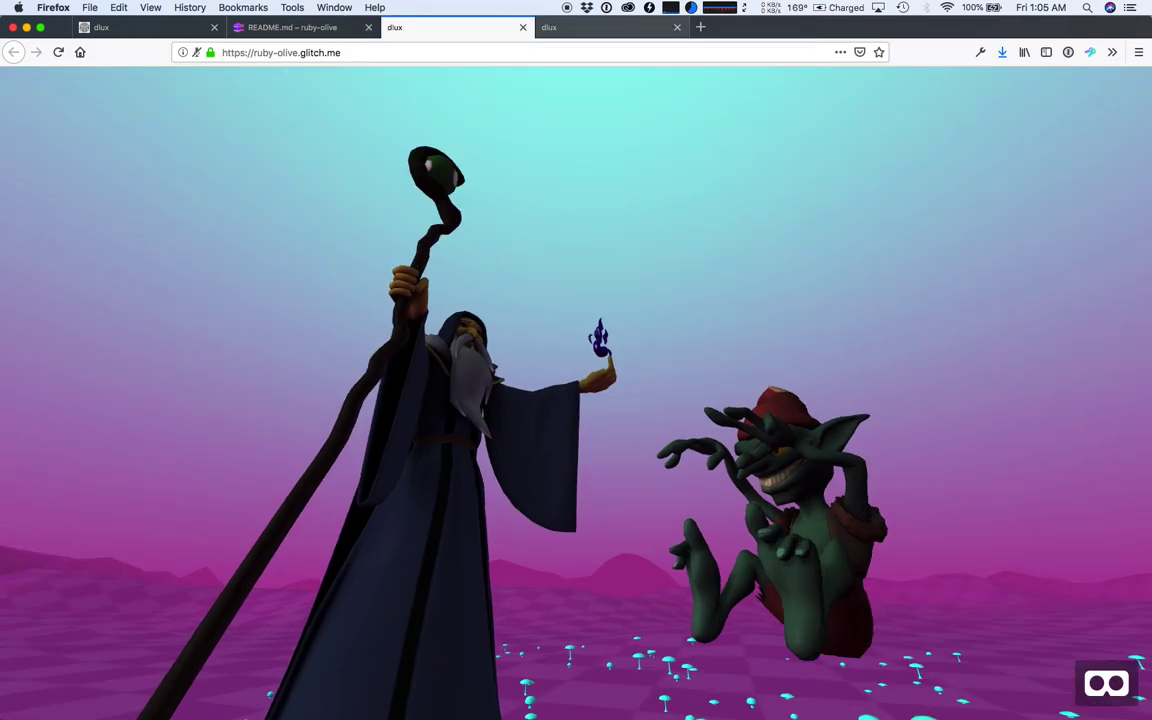
# - Switch to the build page tab and open the IMG Loader with Add Photos
pyautogui.click(606, 27)
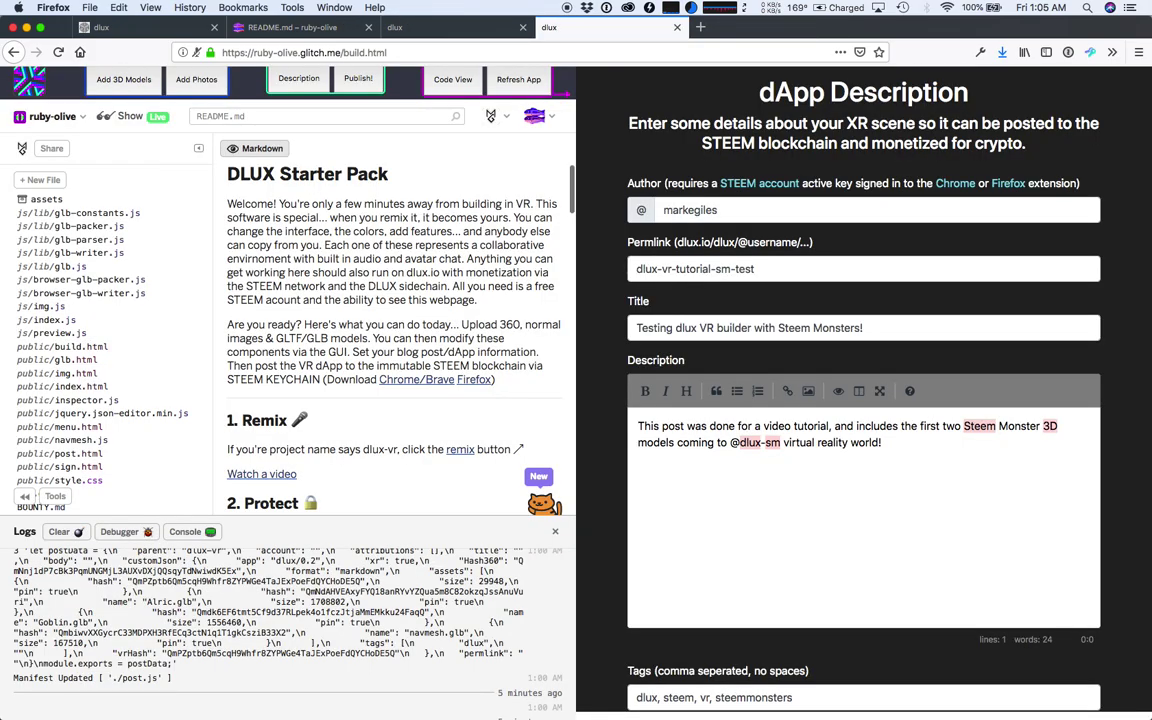
pyautogui.scroll(1, 394, 330)
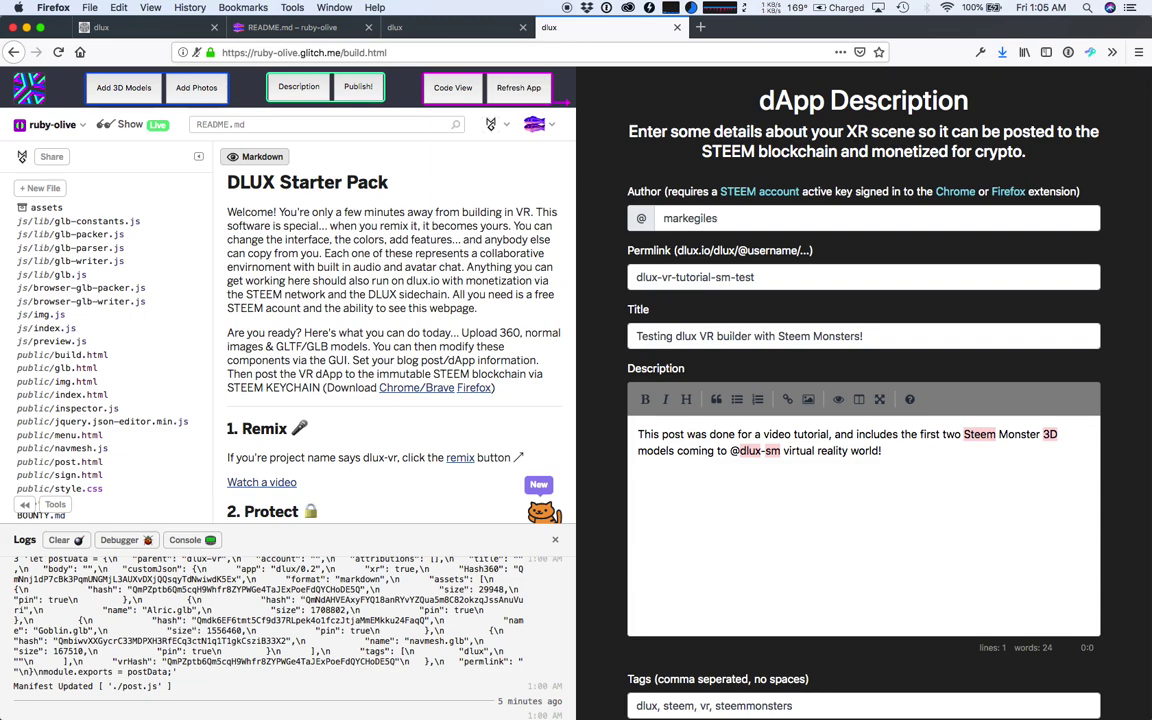
pyautogui.click(196, 87)
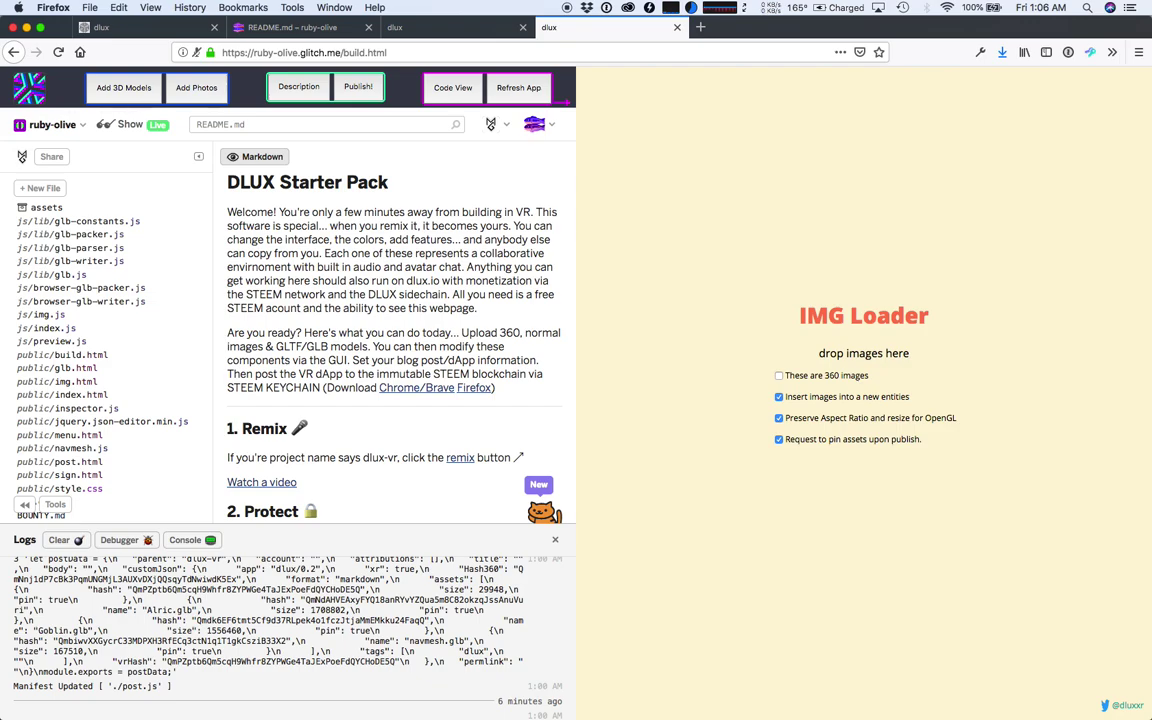
# - Untick 'Insert images into a new entities' and drag the first screenshot from Downloads into IMG Loader
pyautogui.click(779, 396)
pyautogui.press('super+Tab')
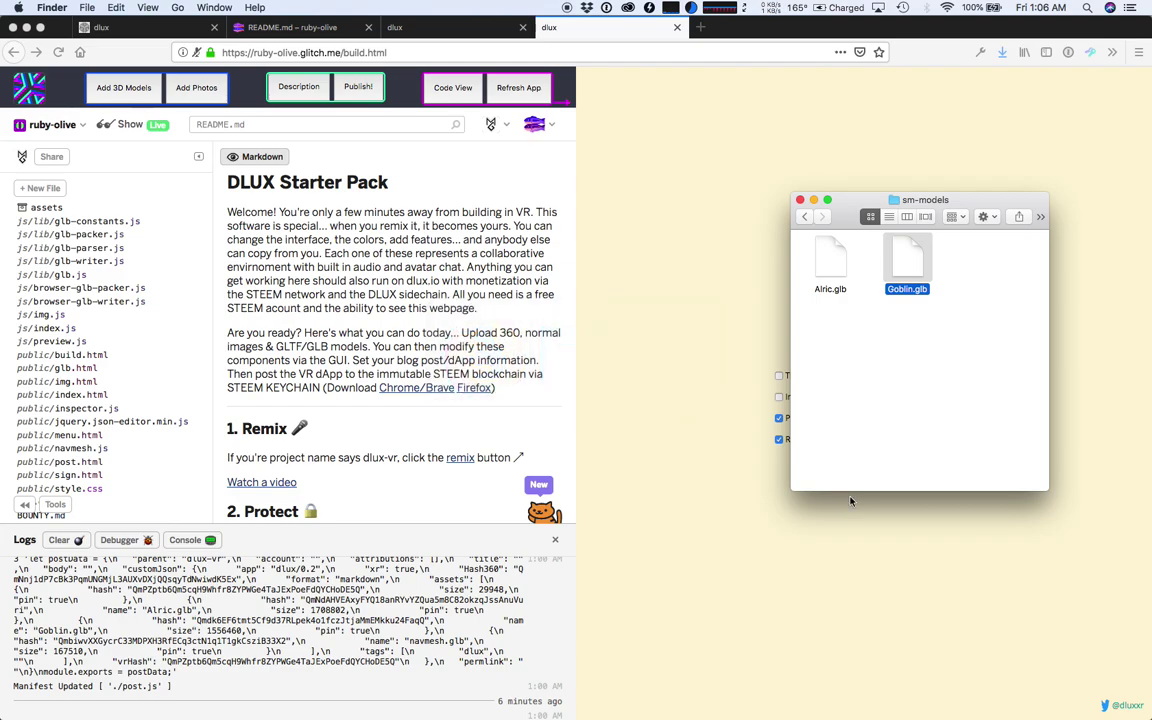
pyautogui.click(850, 503)
pyautogui.click(895, 685)
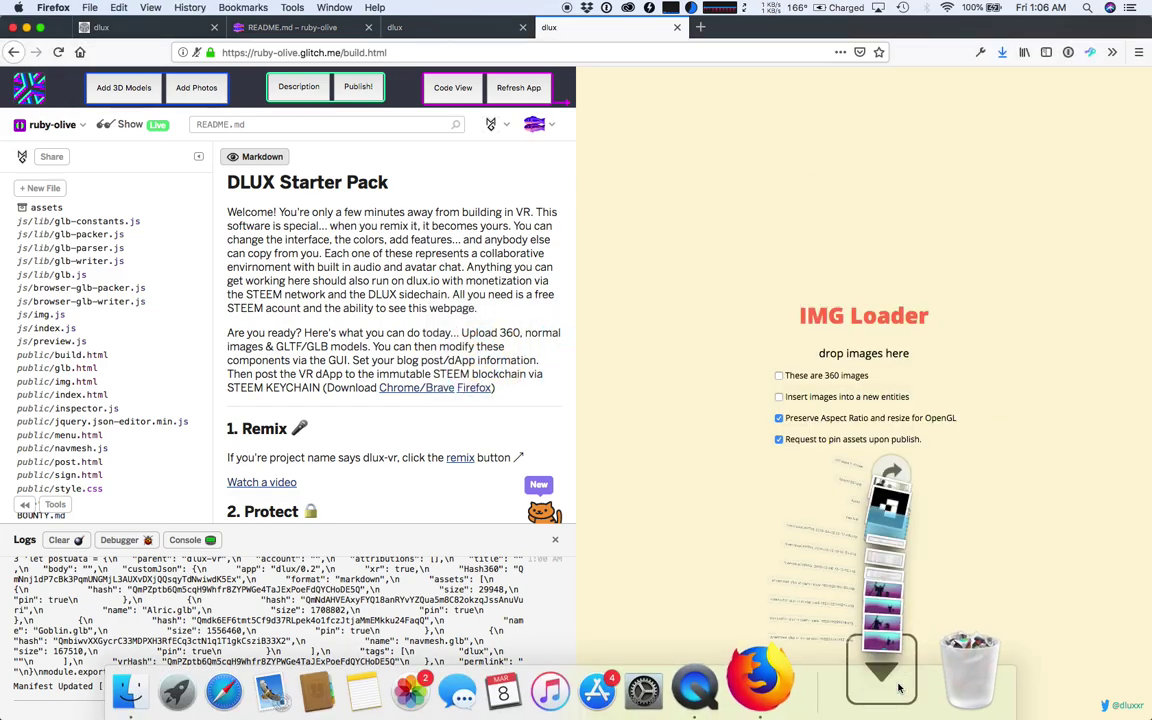
pyautogui.moveTo(841, 545); pyautogui.dragTo(742, 294)
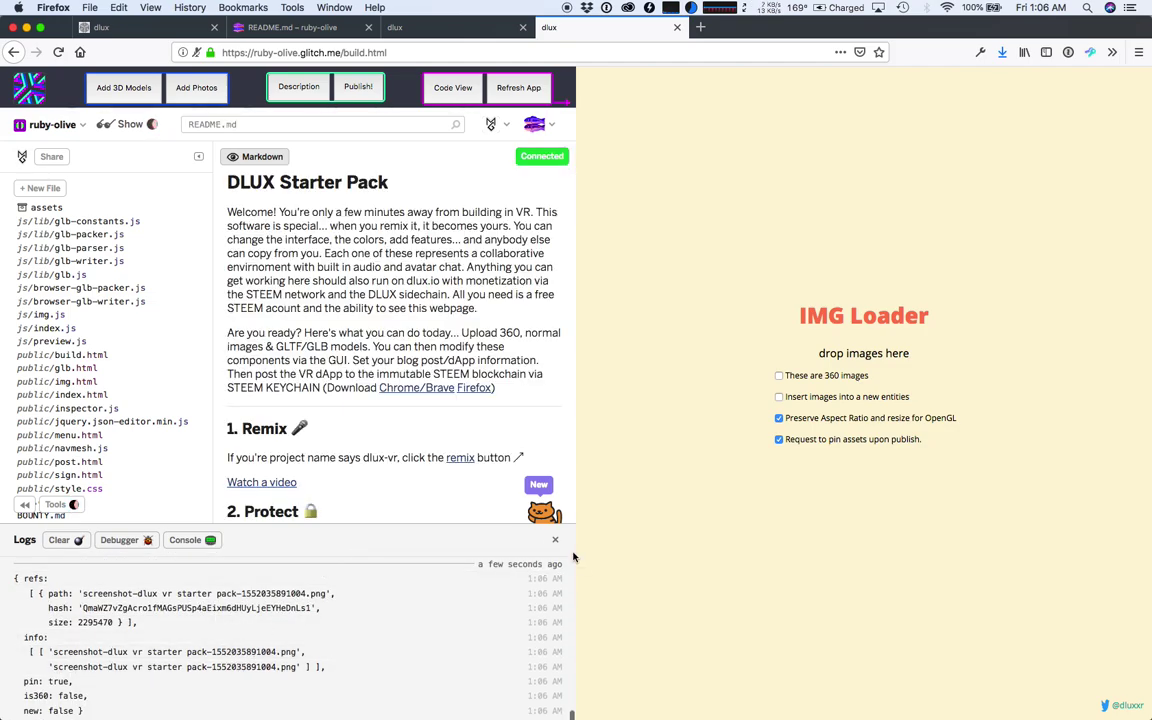
# - Tick 'These are 360 images' and drag the second screenshot from Downloads into IMG Loader
pyautogui.click(781, 377)
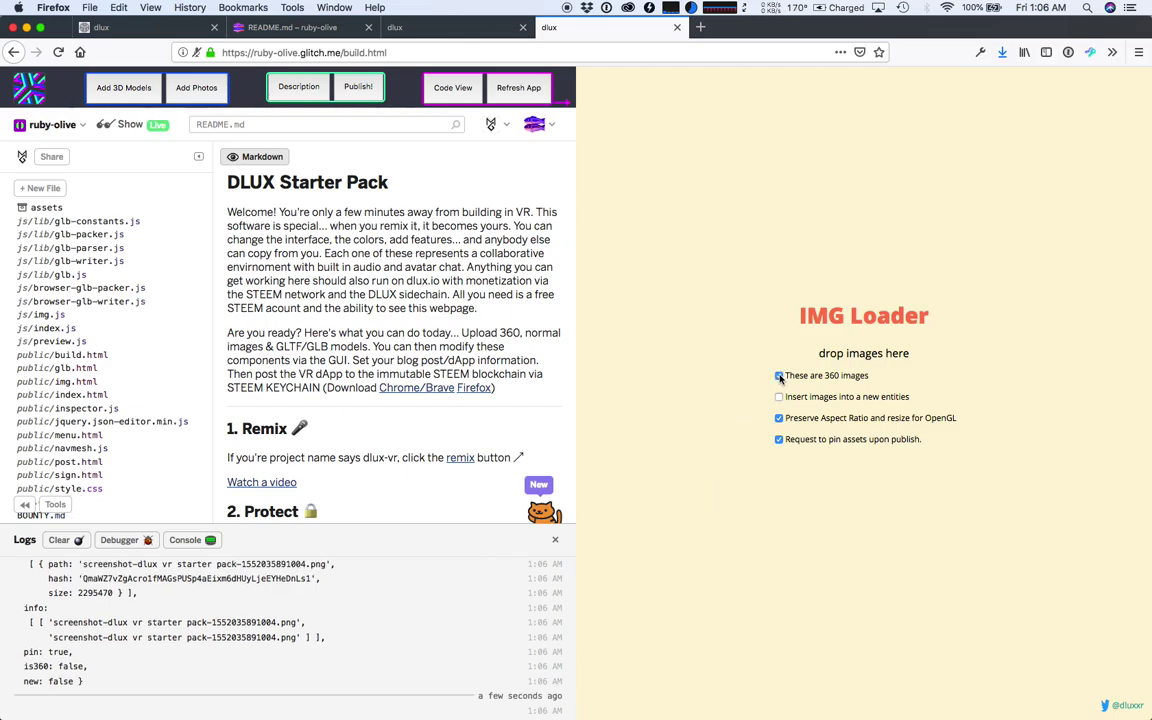
pyautogui.press('super+Tab')
pyautogui.press('super+Tab')
pyautogui.moveTo(881, 716)
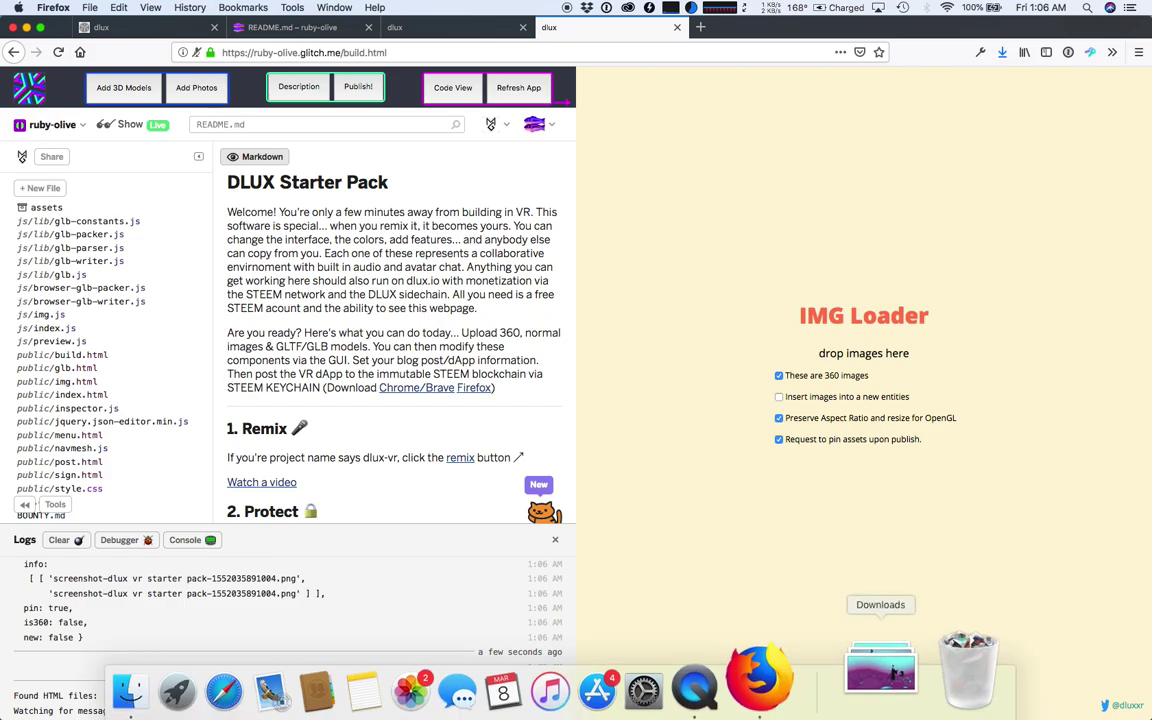
pyautogui.click(880, 668)
pyautogui.moveTo(830, 582); pyautogui.dragTo(718, 484)
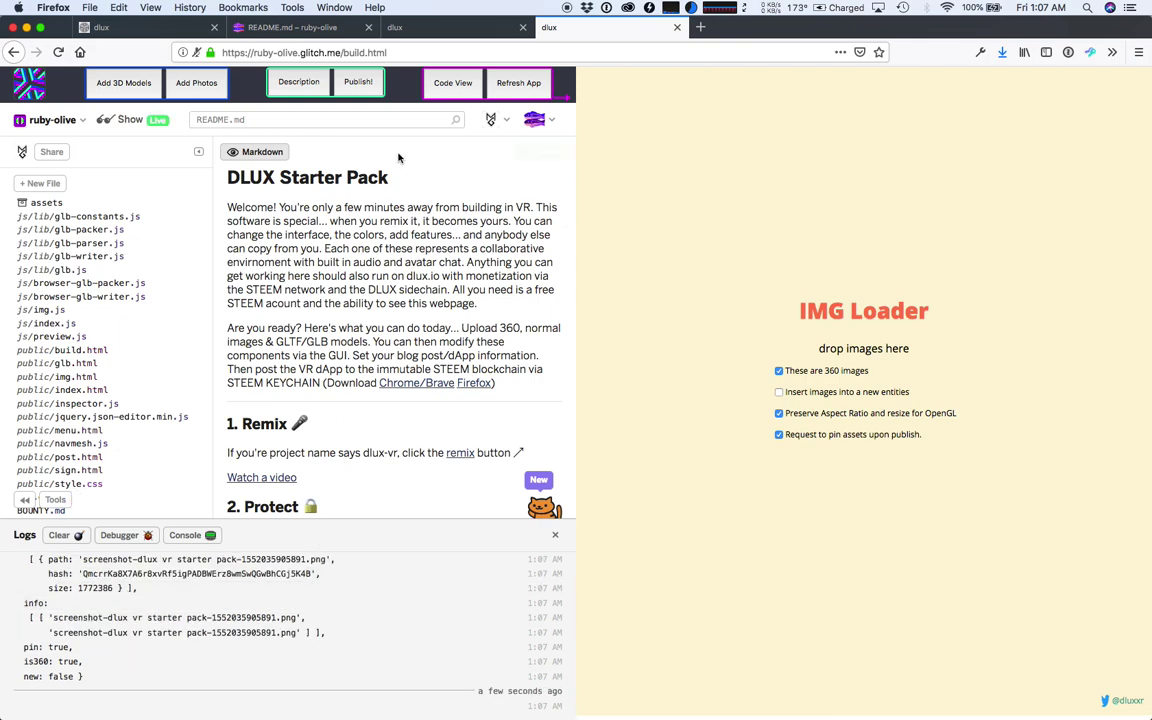
pyautogui.click(300, 84)
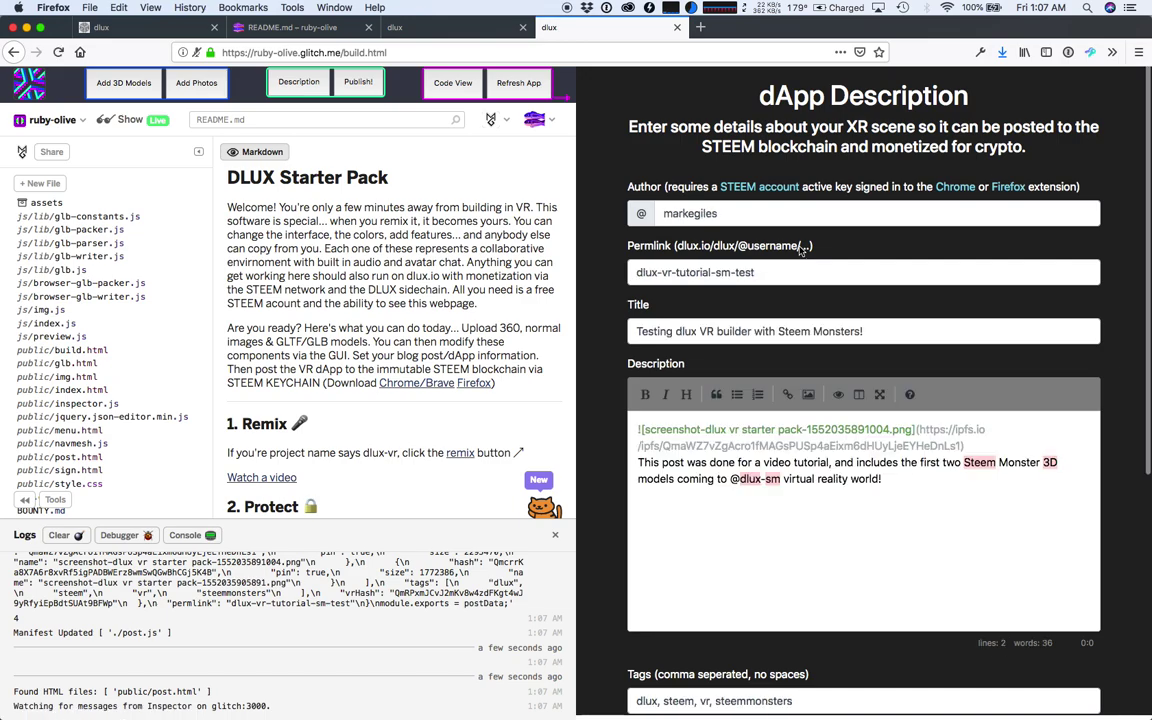
pyautogui.scroll(-1, 853, 362)
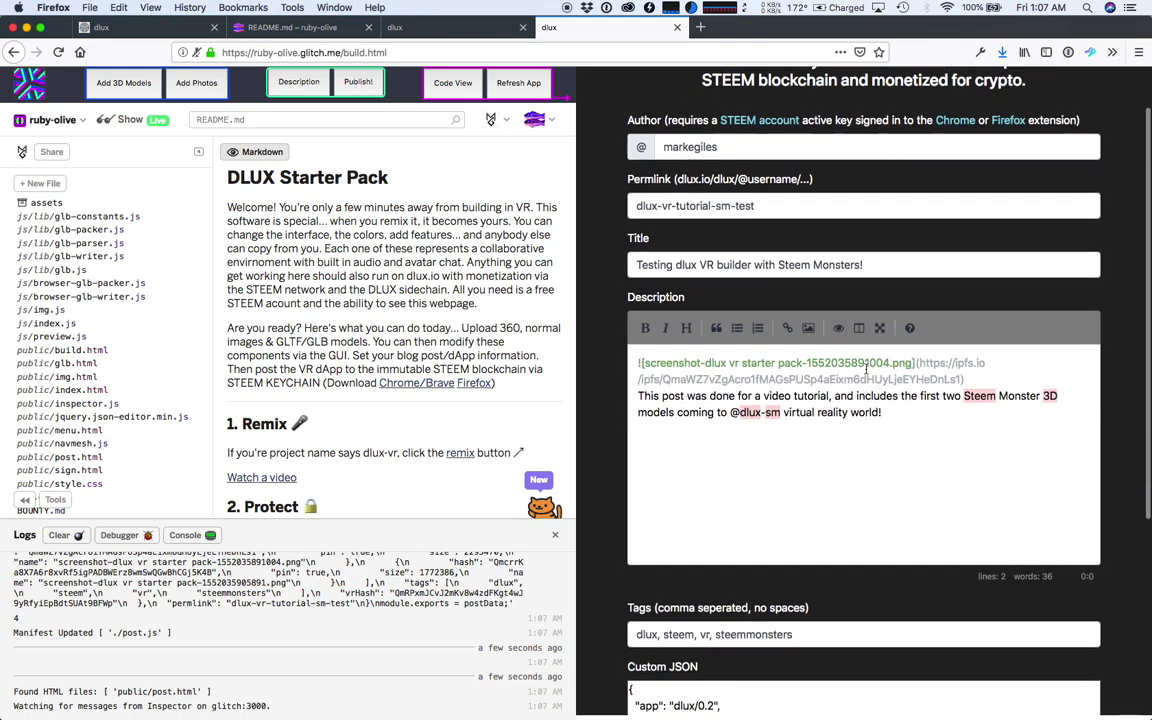
pyautogui.scroll(-3, 853, 362)
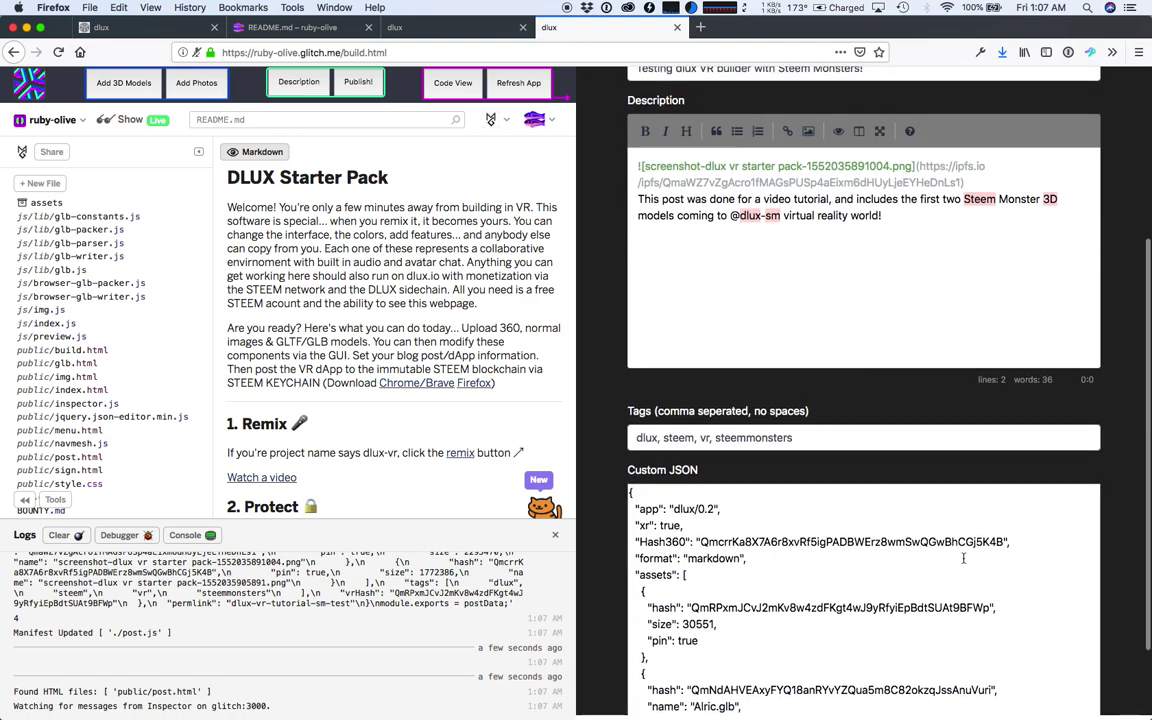
pyautogui.click(1006, 542)
pyautogui.hotkey('shift', 'Left')
pyautogui.hotkey('shift', 'Left')
pyautogui.hotkey('shift', 'Left')
pyautogui.hotkey('shift', 'Left')
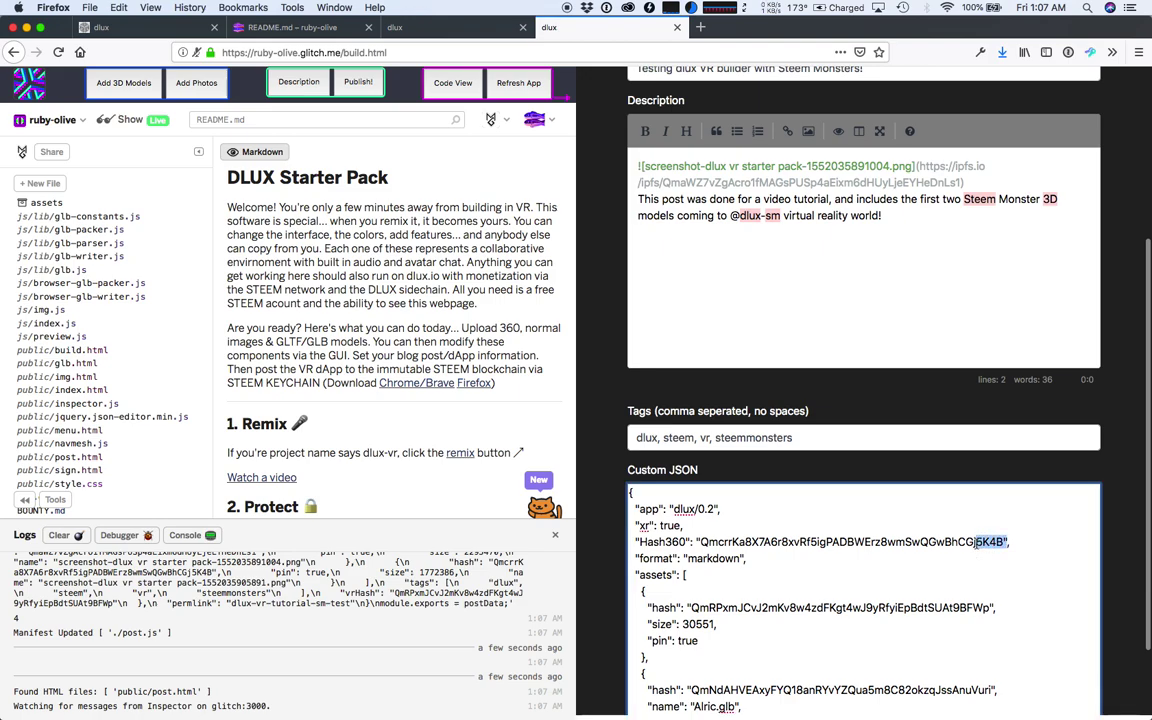
pyautogui.click(686, 565)
pyautogui.doubleClick(660, 542)
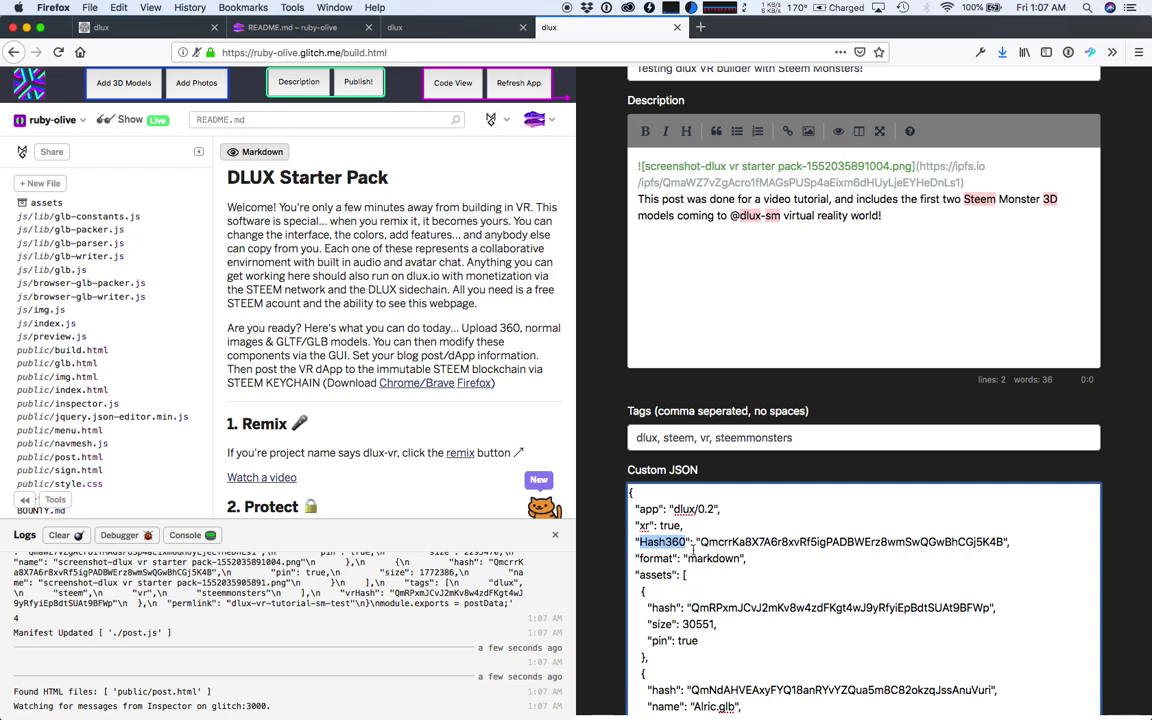
pyautogui.scroll(2, 763, 450)
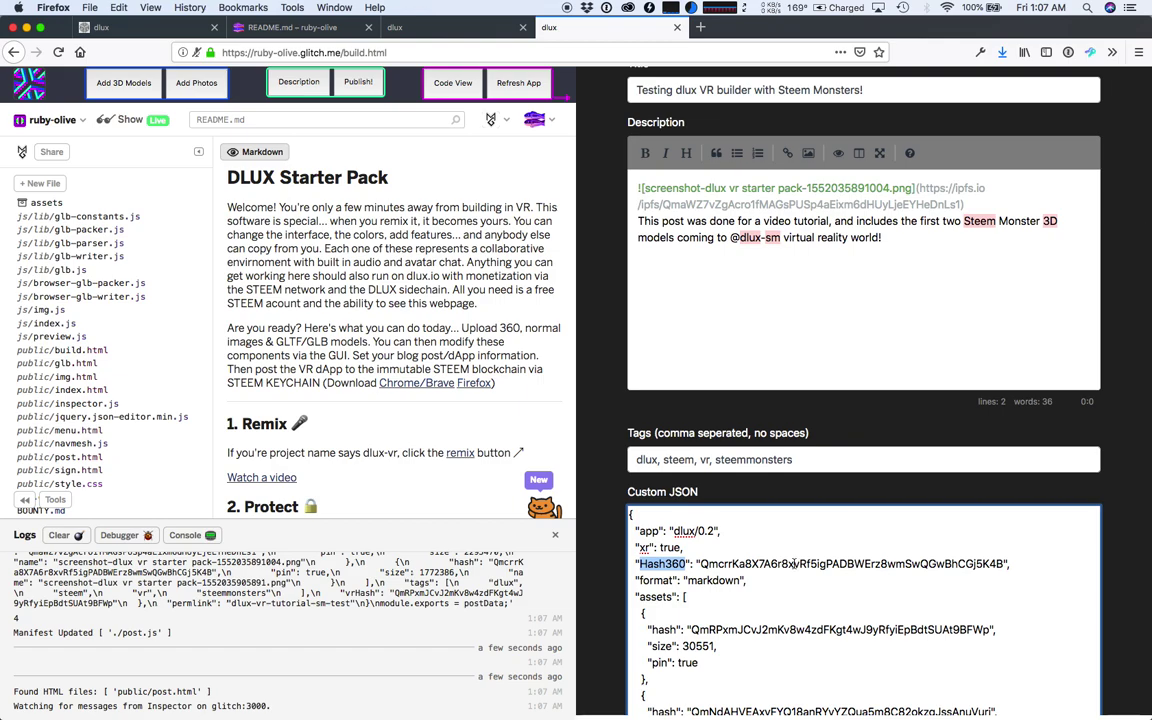
pyautogui.doubleClick(795, 564)
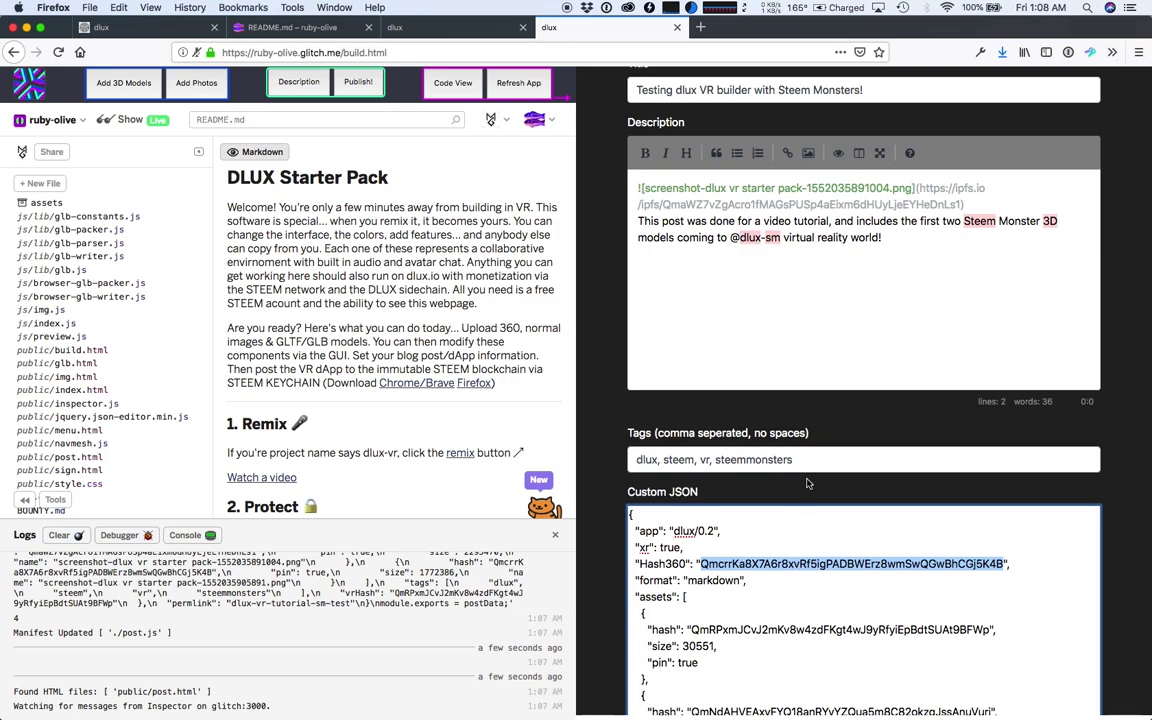
pyautogui.scroll(2, 658, 253)
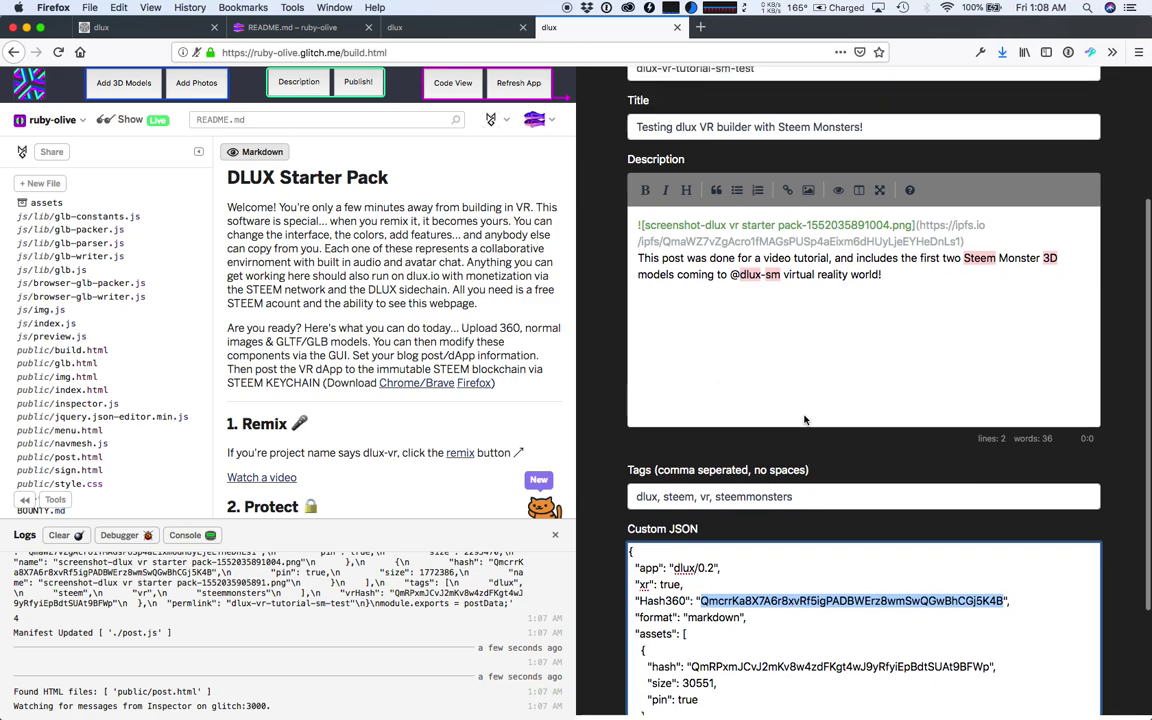
pyautogui.doubleClick(676, 257)
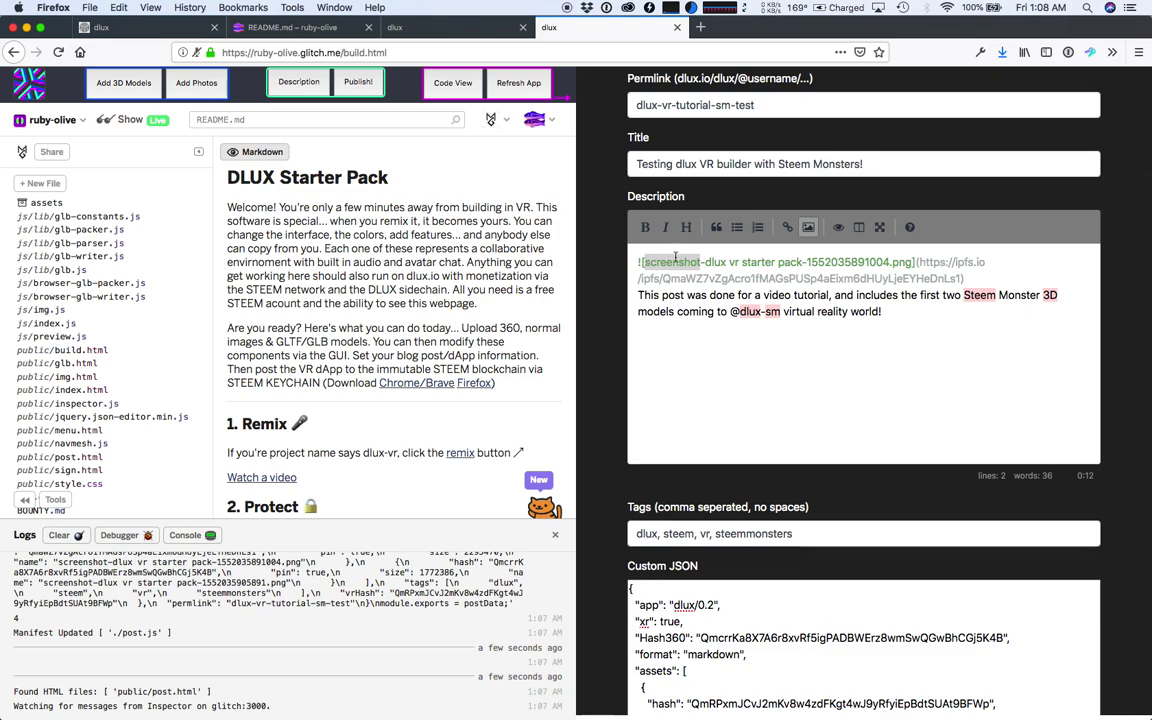
# - Preview the Description to check the embedded 360 screenshot, then return to the markdown source
pyautogui.click(811, 276)
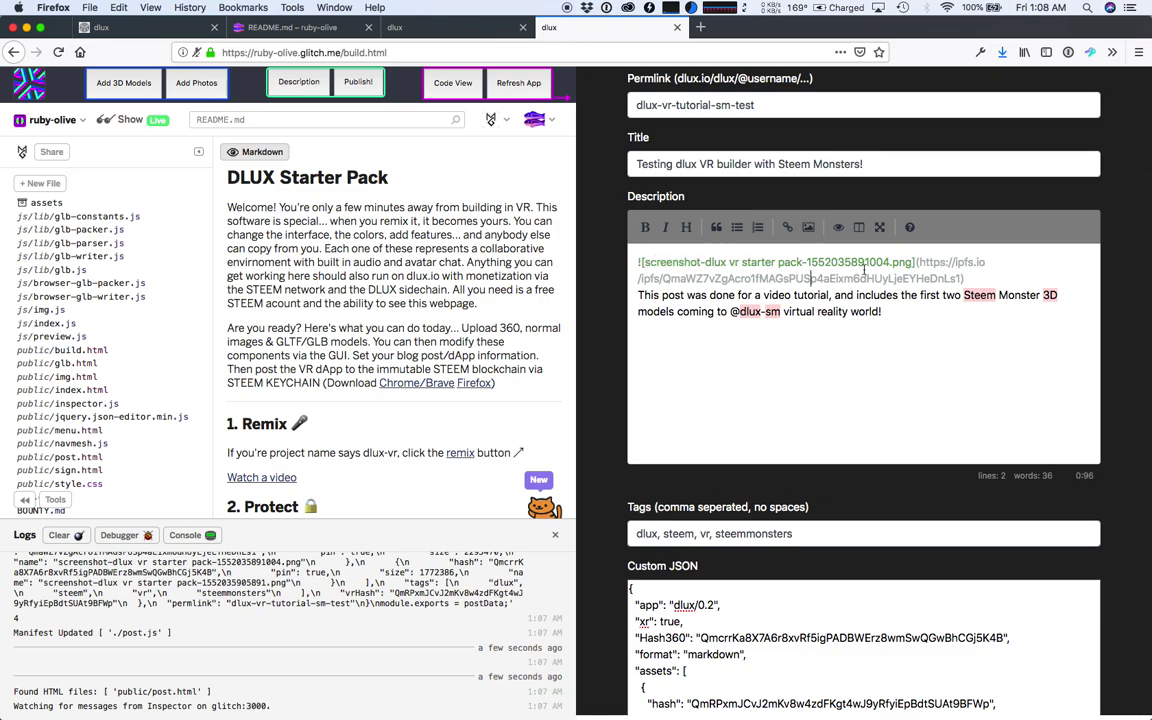
pyautogui.click(840, 229)
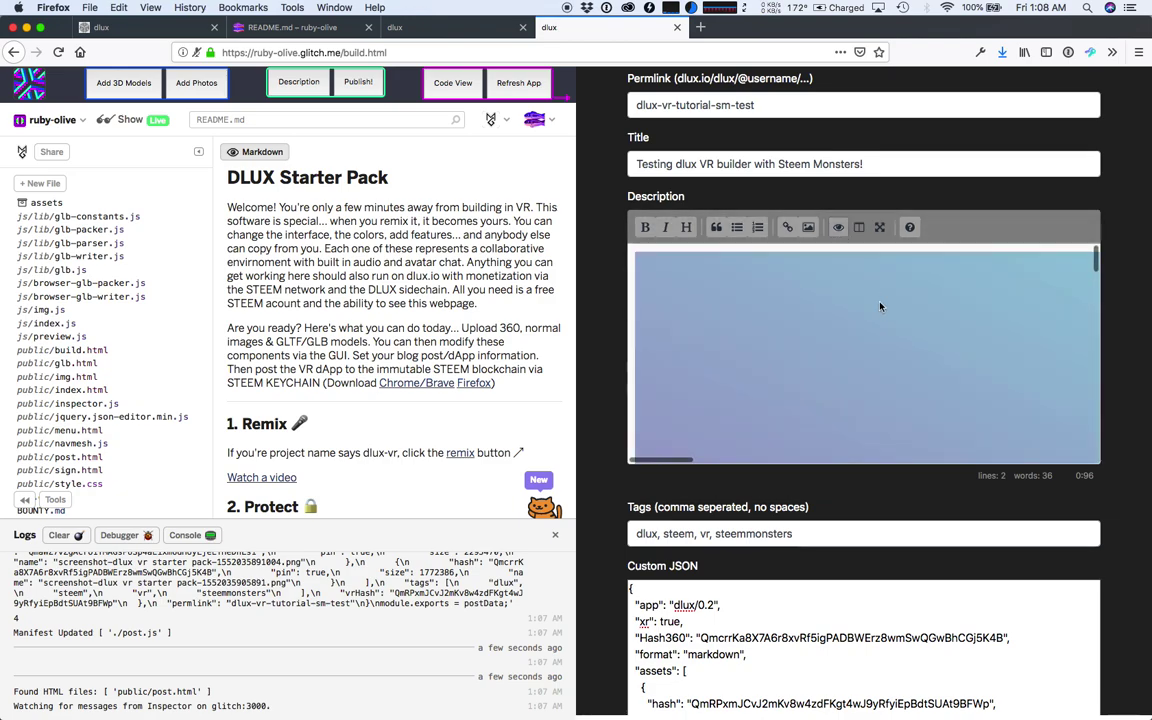
pyautogui.scroll(-5, 880, 307)
pyautogui.scroll(-5, 880, 307)
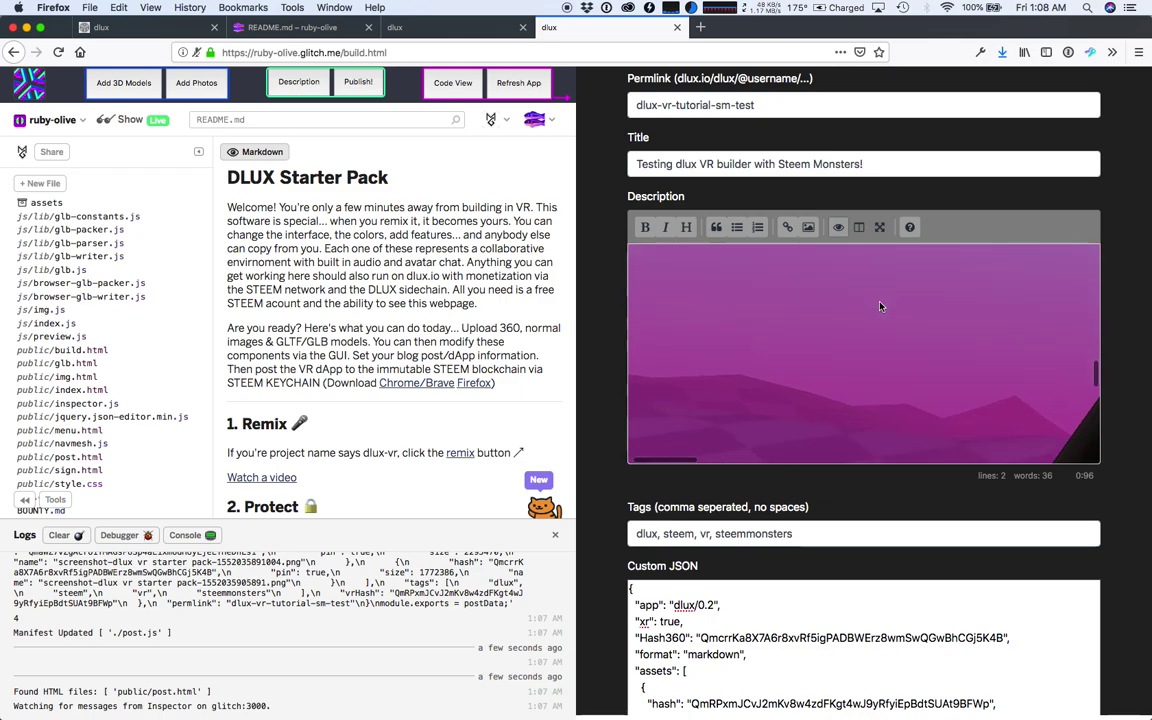
pyautogui.scroll(5, 880, 307)
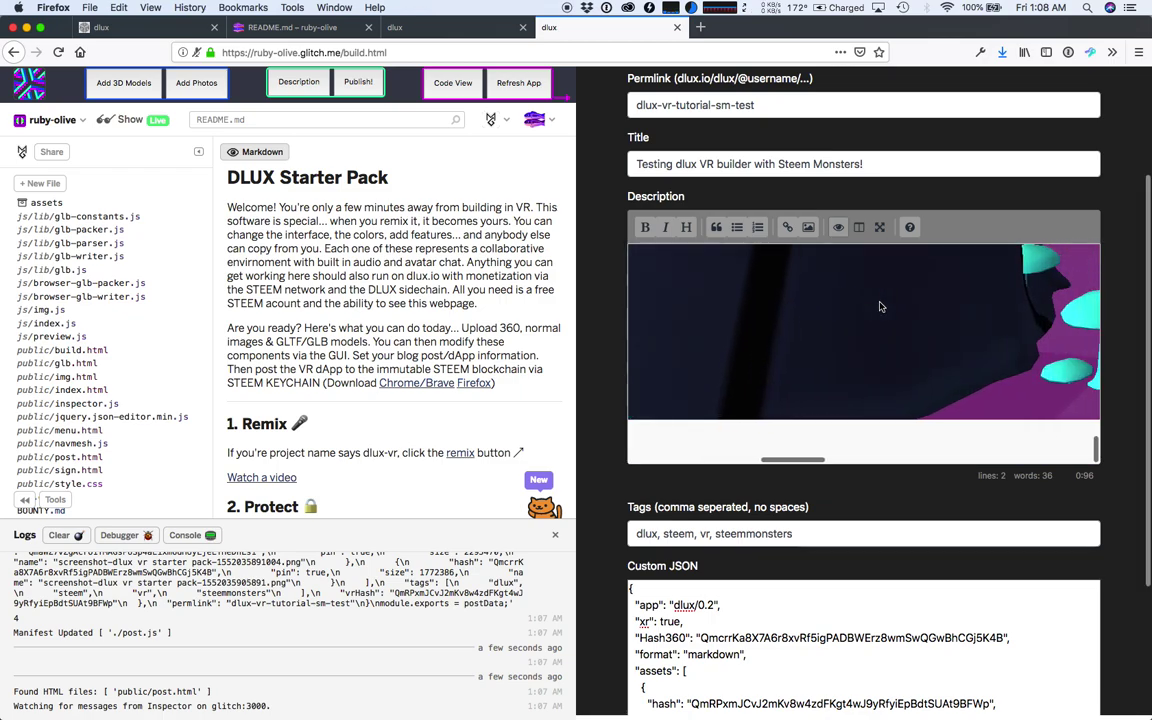
pyautogui.scroll(5, 880, 307)
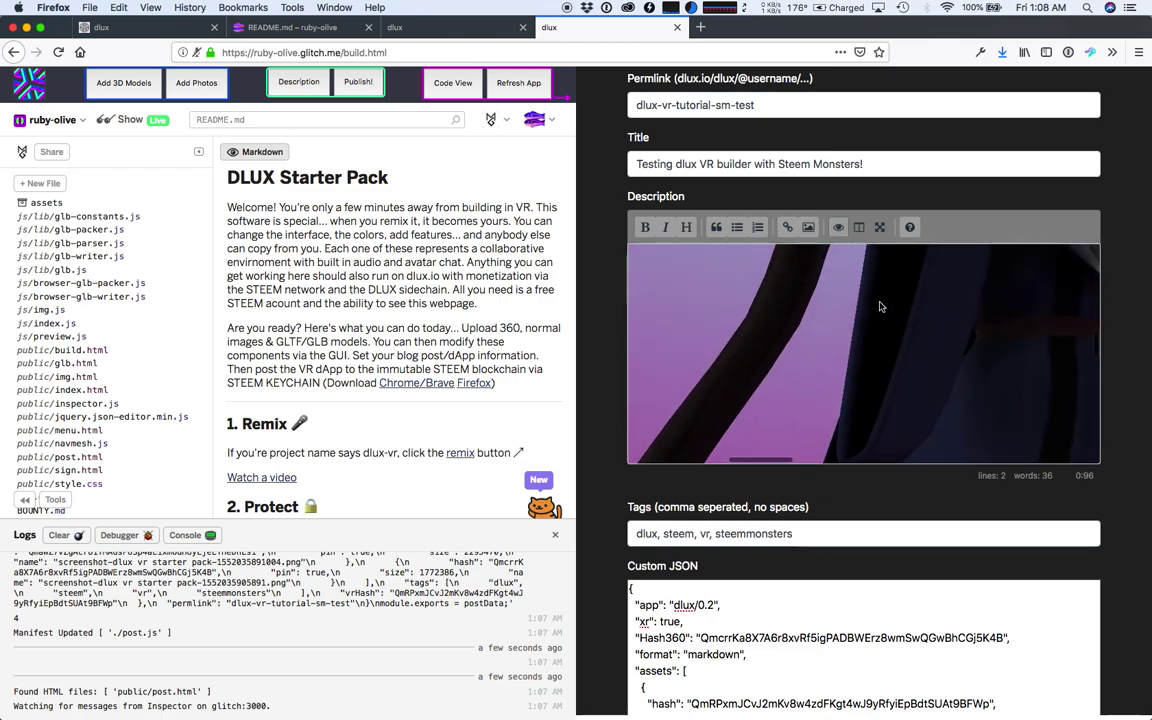
pyautogui.scroll(-3, 880, 307)
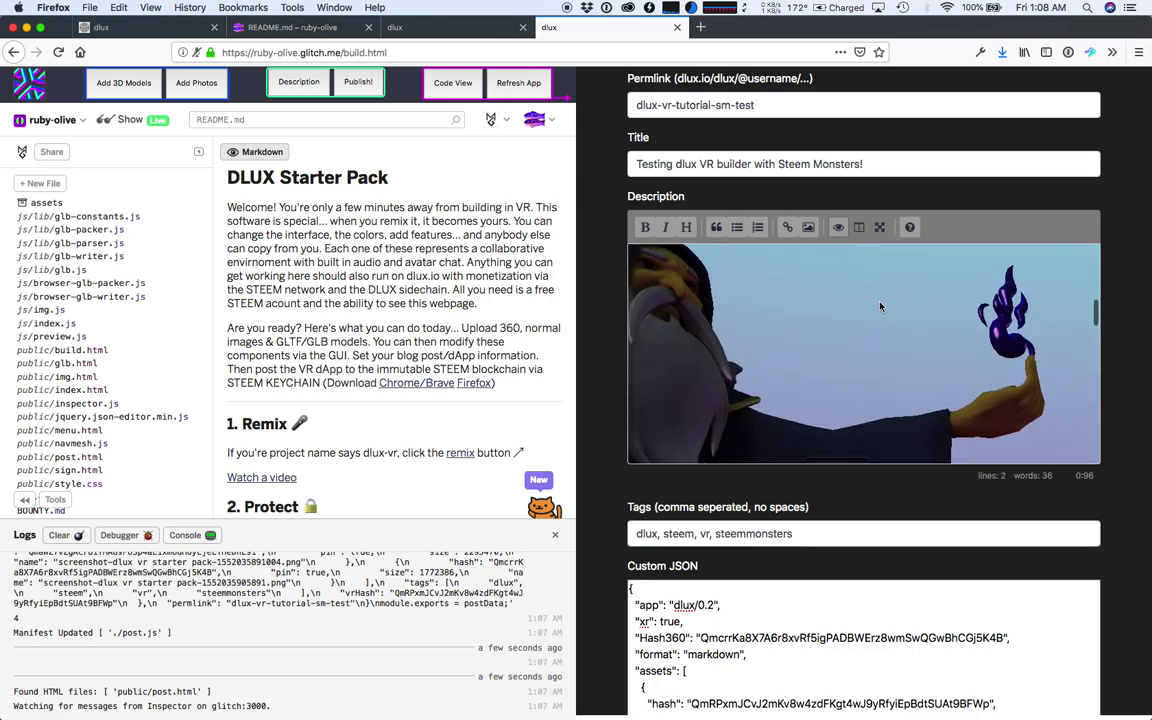
pyautogui.scroll(5, 791, 271)
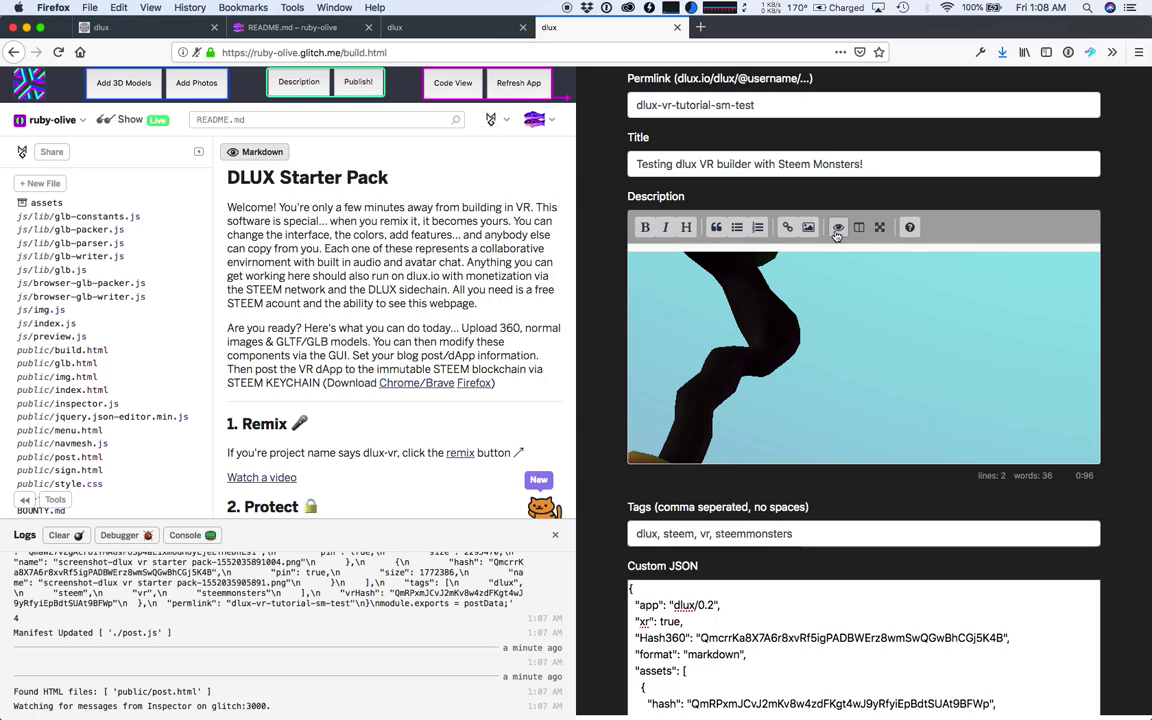
pyautogui.click(832, 231)
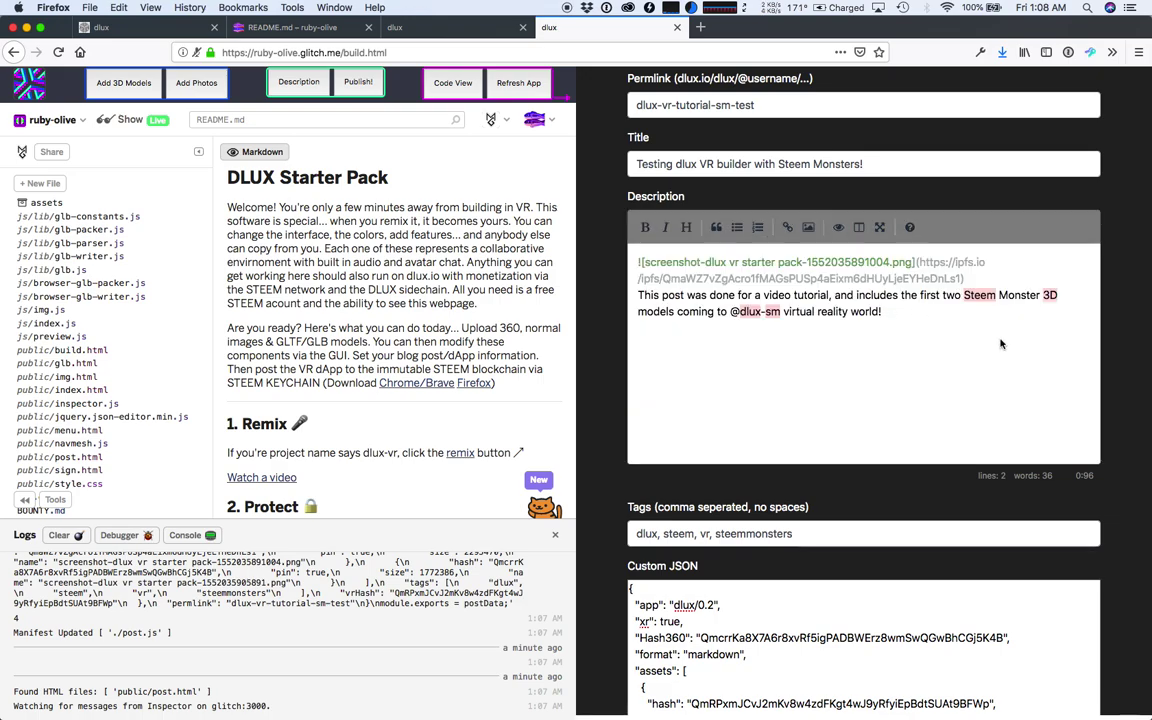
# - Scroll down the form and save the dApp description details
pyautogui.scroll(3, 1003, 347)
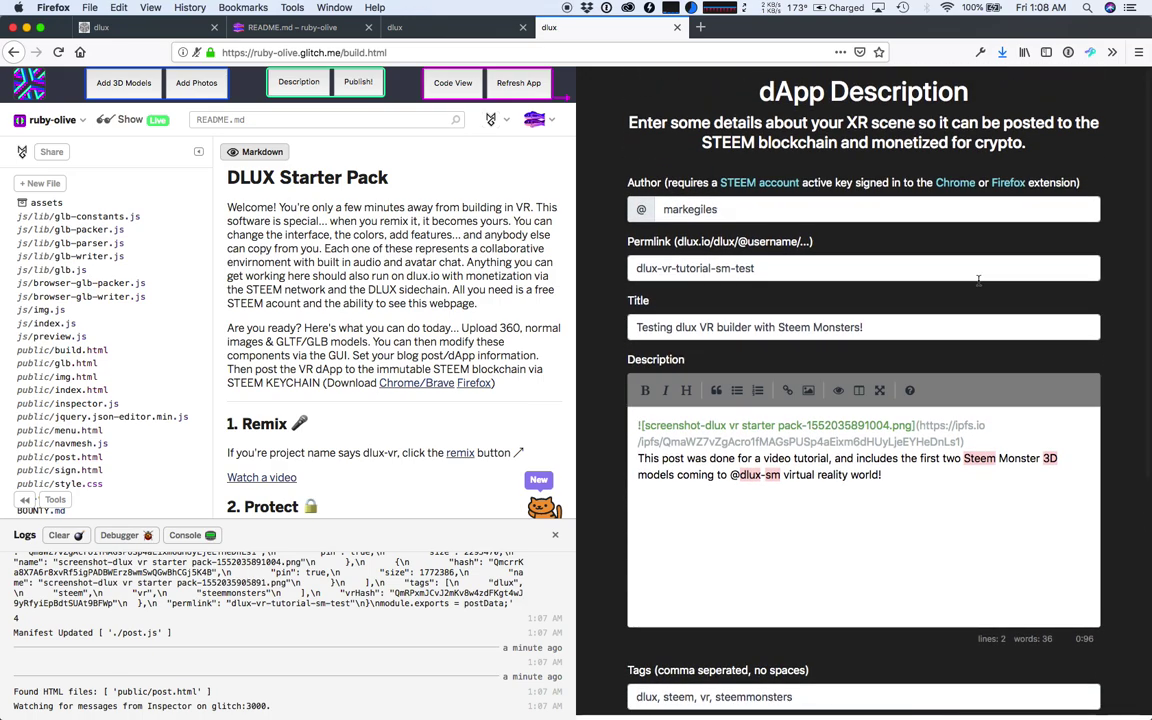
pyautogui.scroll(-1, 856, 341)
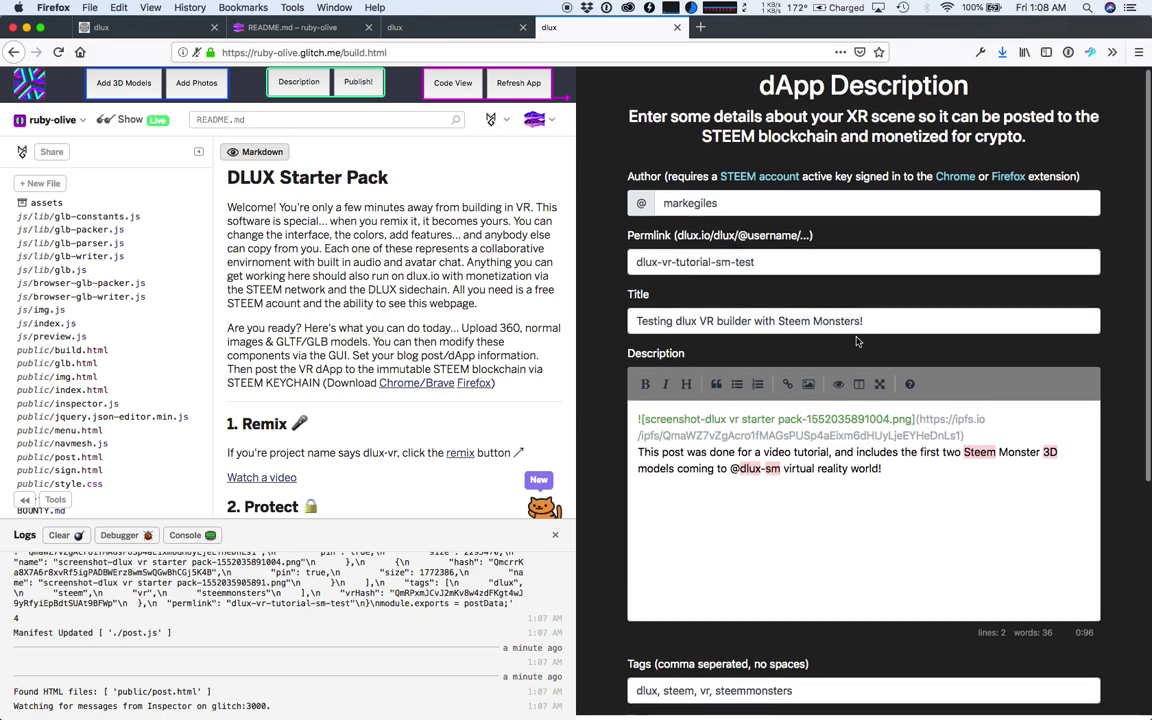
pyautogui.scroll(-3, 856, 341)
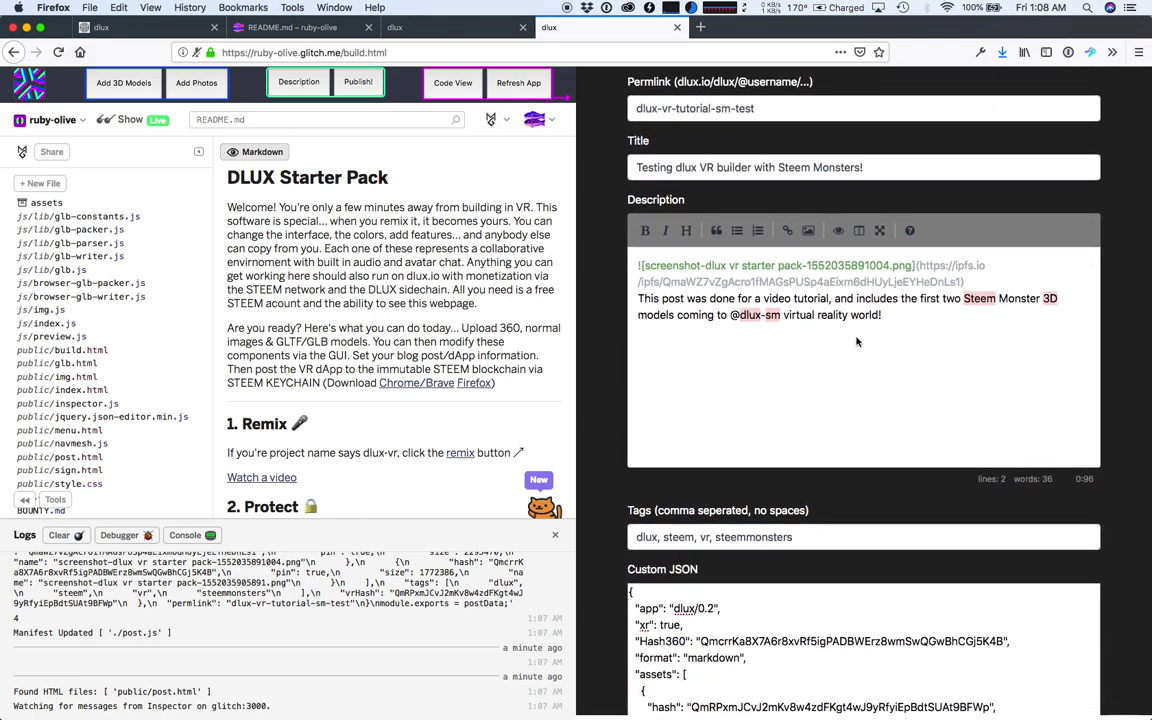
pyautogui.scroll(-3, 856, 341)
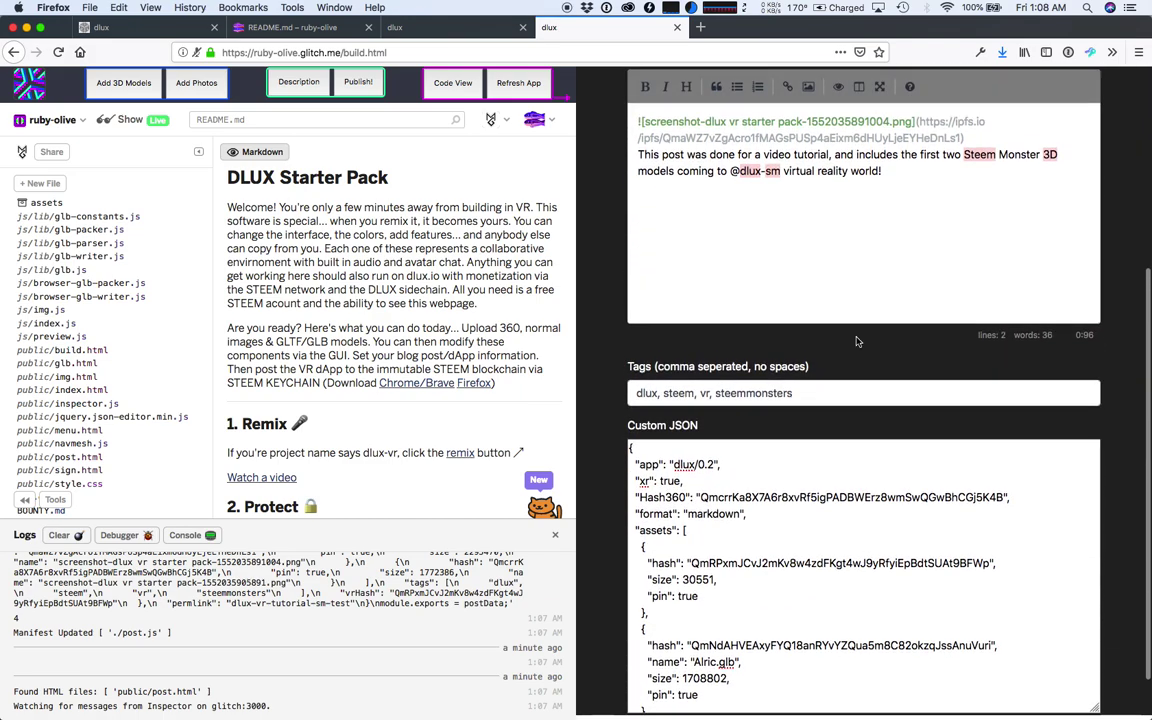
pyautogui.scroll(-1, 858, 420)
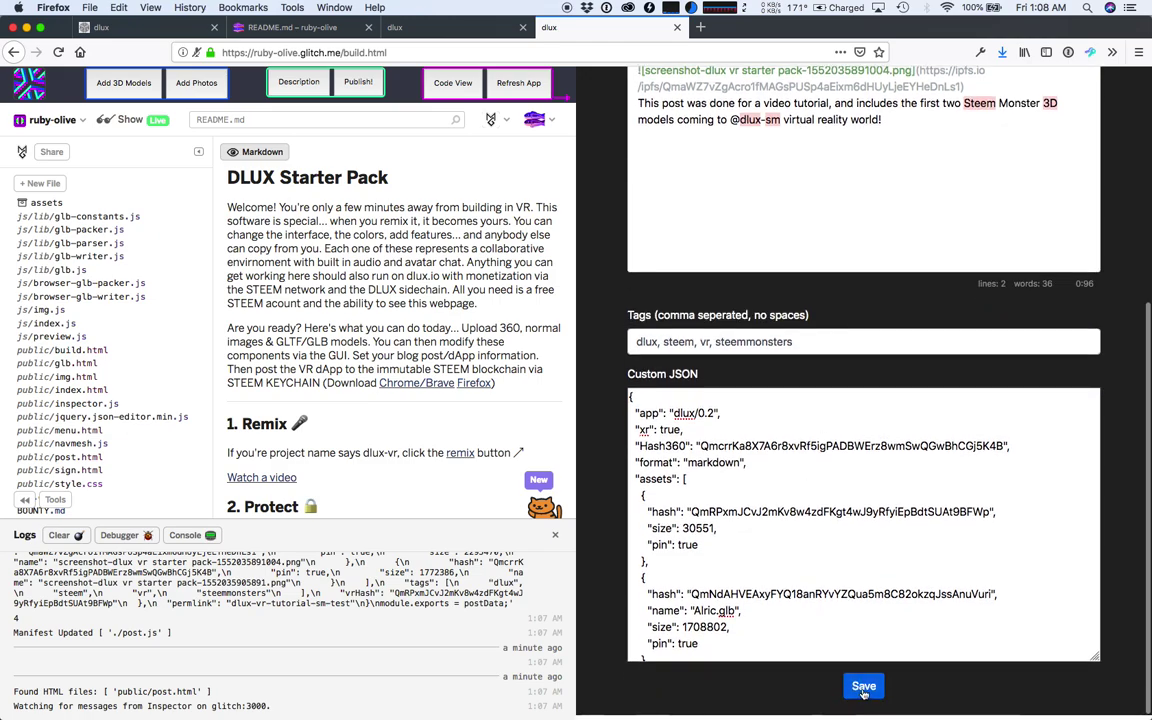
pyautogui.click(864, 687)
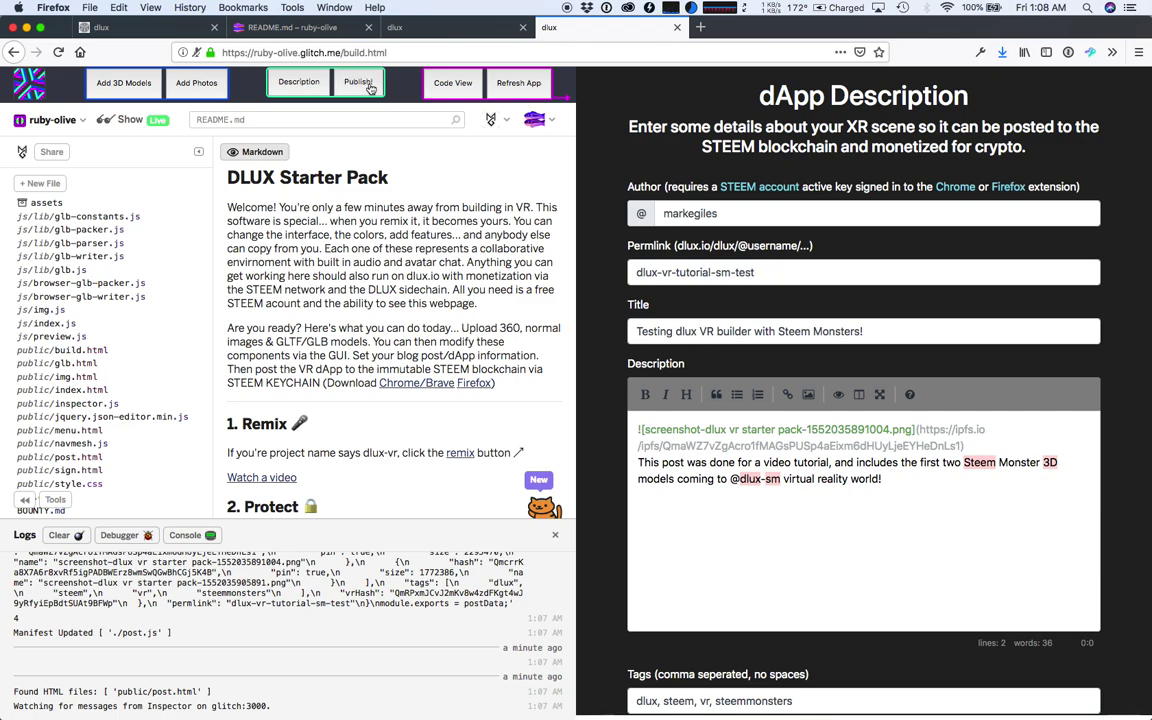
# - Publish the scene to STEEM, confirming in Keychain with 'Do not prompt again' ticked
pyautogui.click(358, 83)
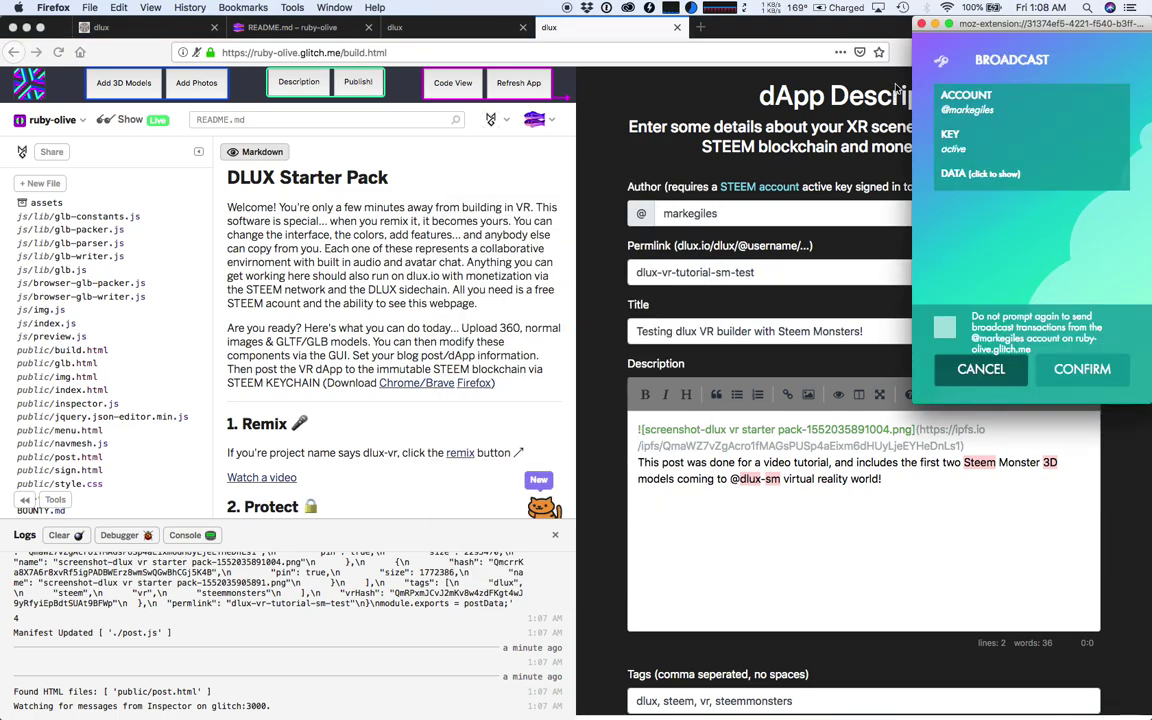
pyautogui.click(944, 327)
pyautogui.click(1070, 366)
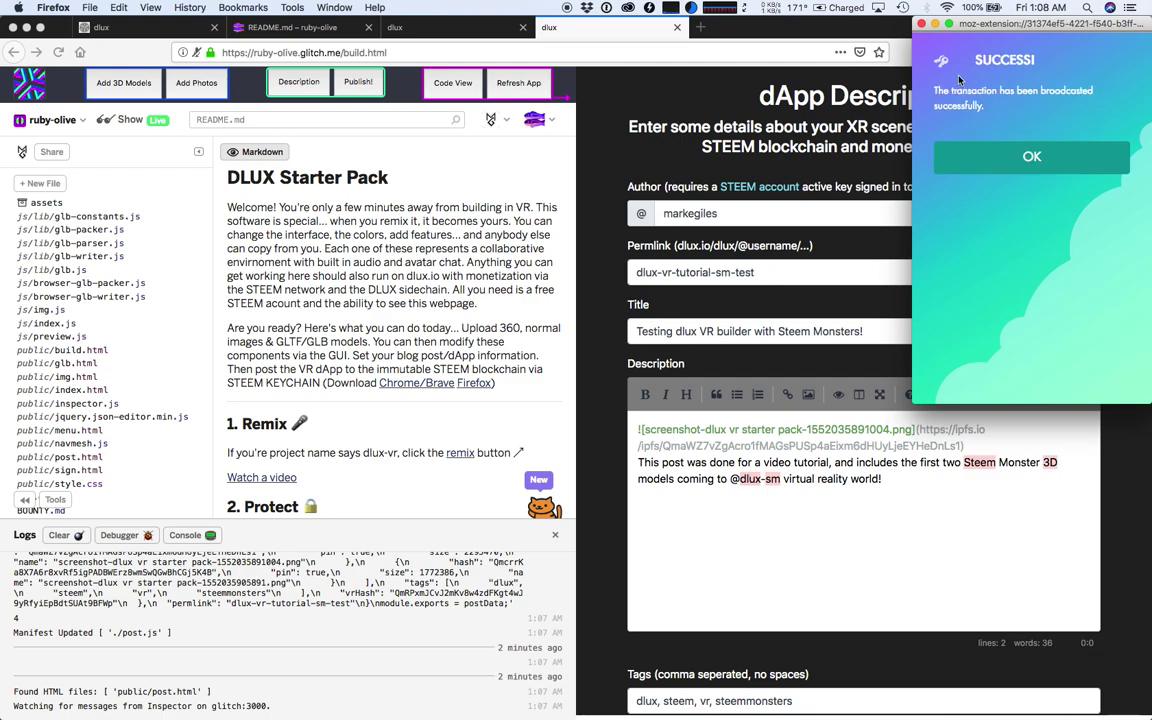
pyautogui.click(1026, 170)
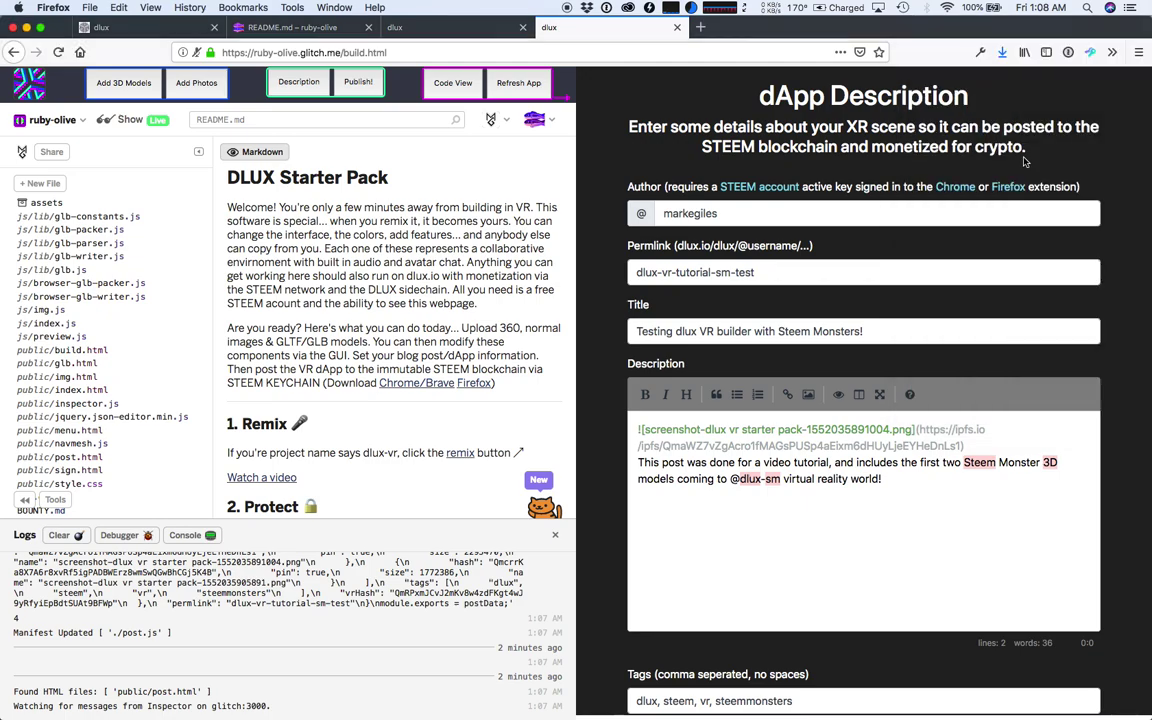
# - Switch to the dlux.io tab, close its sidebar and reload the home feed
pyautogui.click(150, 28)
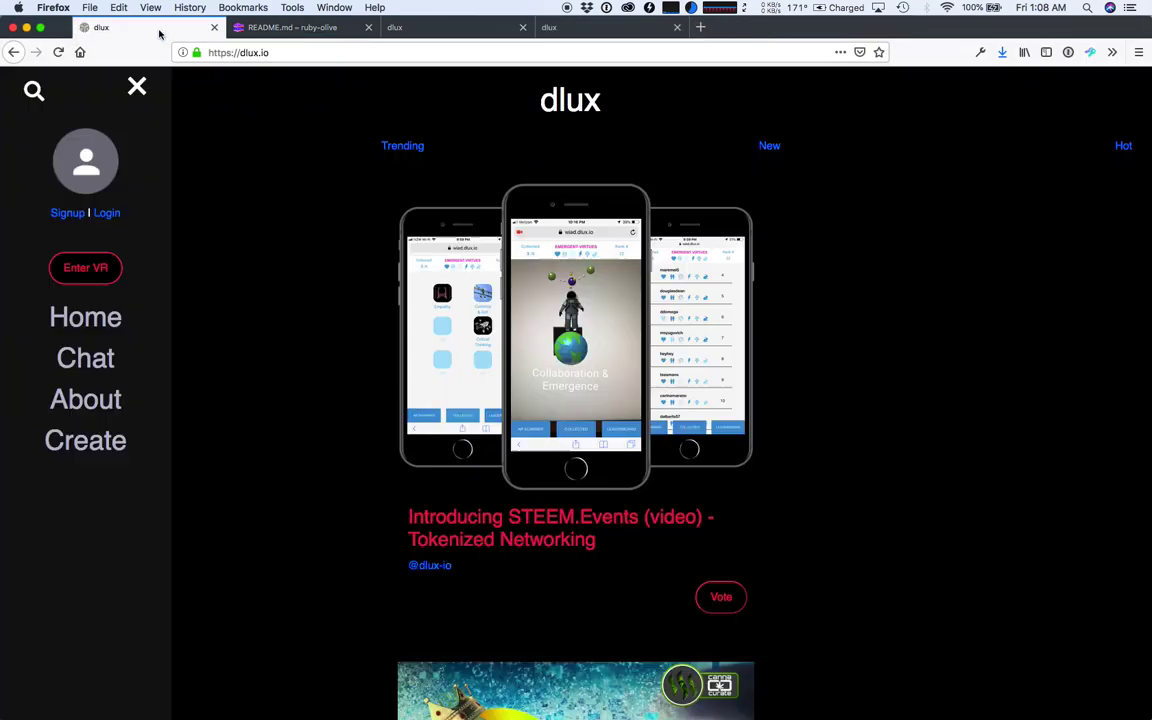
pyautogui.click(134, 84)
pyautogui.click(57, 53)
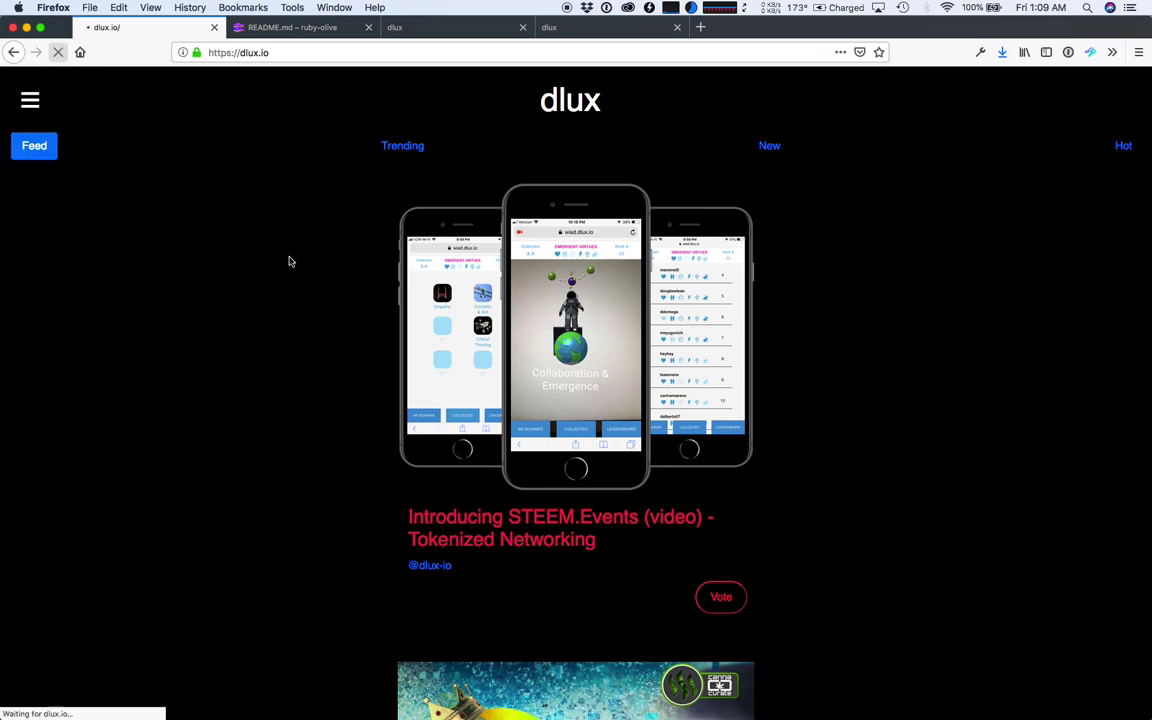